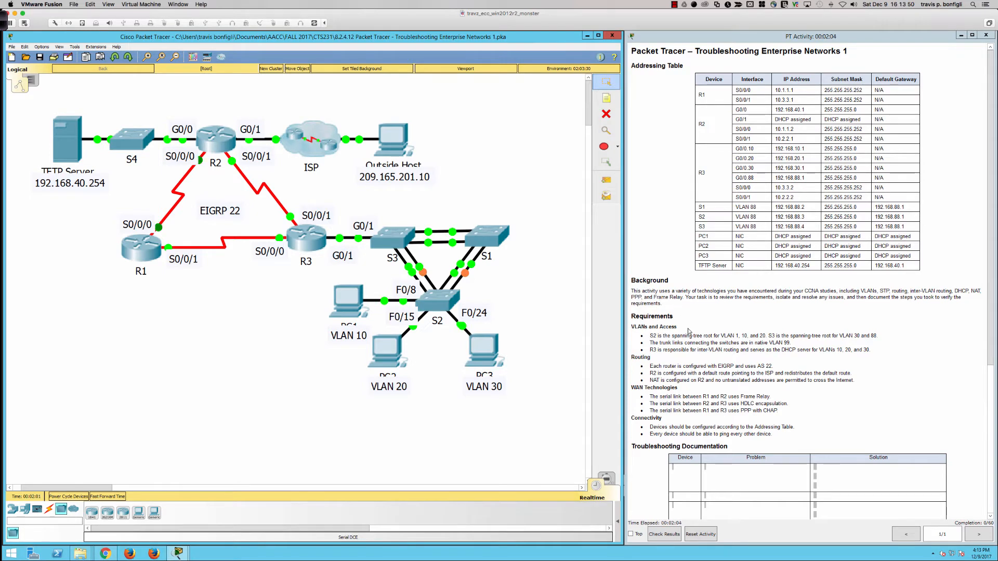
- Open the command-line interface of switch S2, with its window widened and placed clear of the upper topology
{"action": "scroll", "coordinate": [688, 331], "scroll_direction": "down", "scroll_amount": 1}
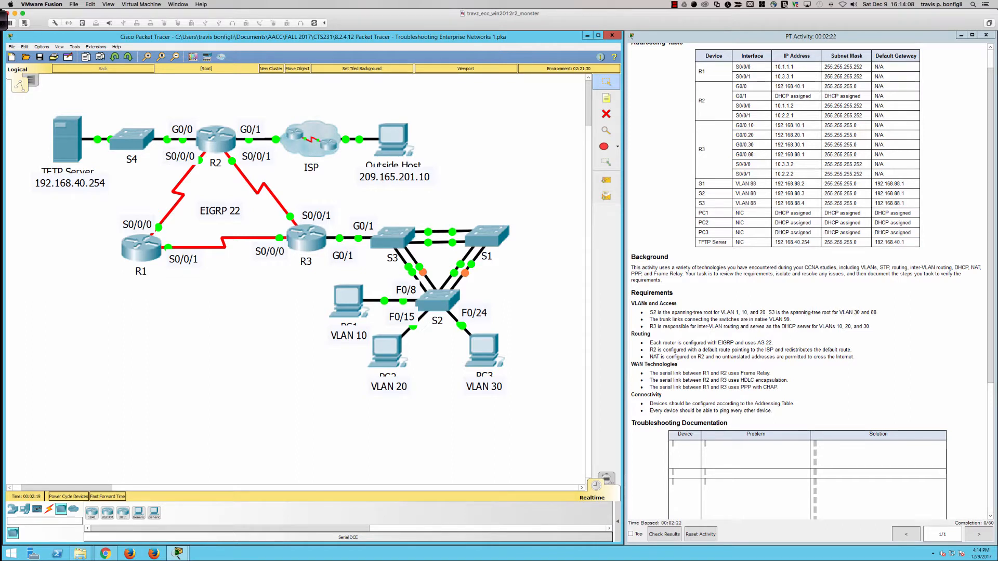
{"action": "left_click", "coordinate": [446, 308]}
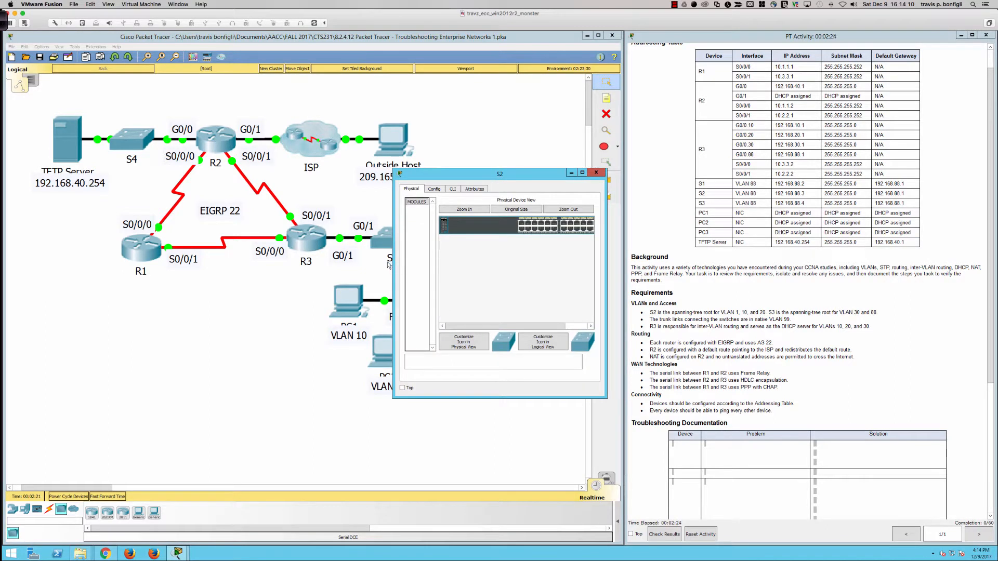
{"action": "left_click_drag", "start_coordinate": [393, 262], "coordinate": [60, 268]}
{"action": "left_click", "coordinate": [436, 302]}
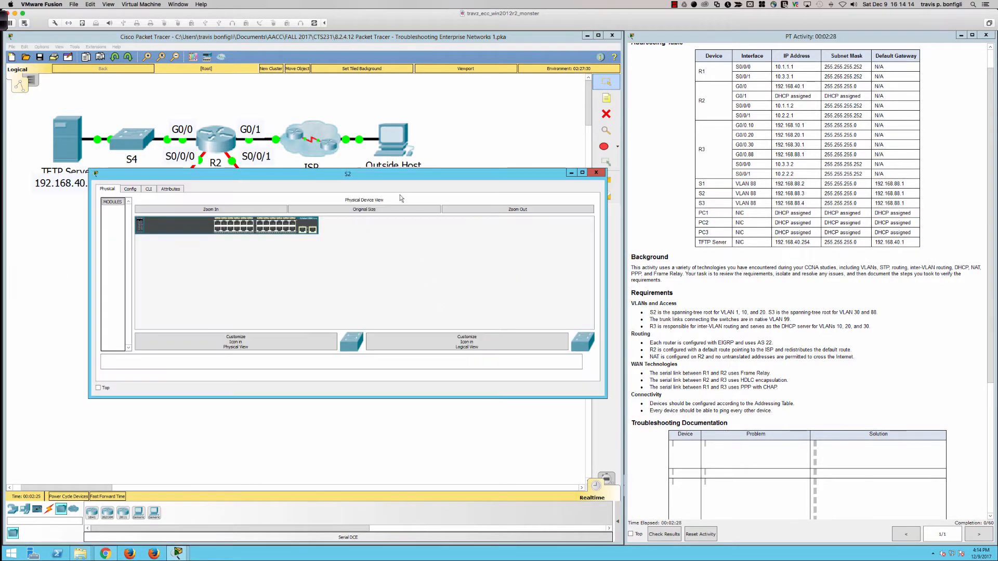
{"action": "left_click_drag", "start_coordinate": [396, 174], "coordinate": [328, 290]}
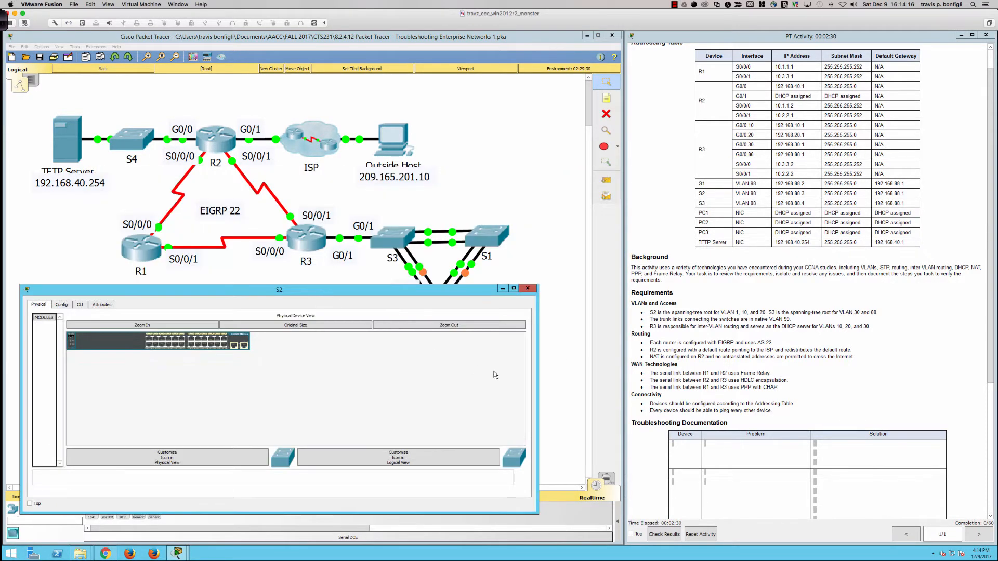
{"action": "left_click_drag", "start_coordinate": [538, 370], "coordinate": [607, 369]}
{"action": "left_click", "coordinate": [79, 305]}
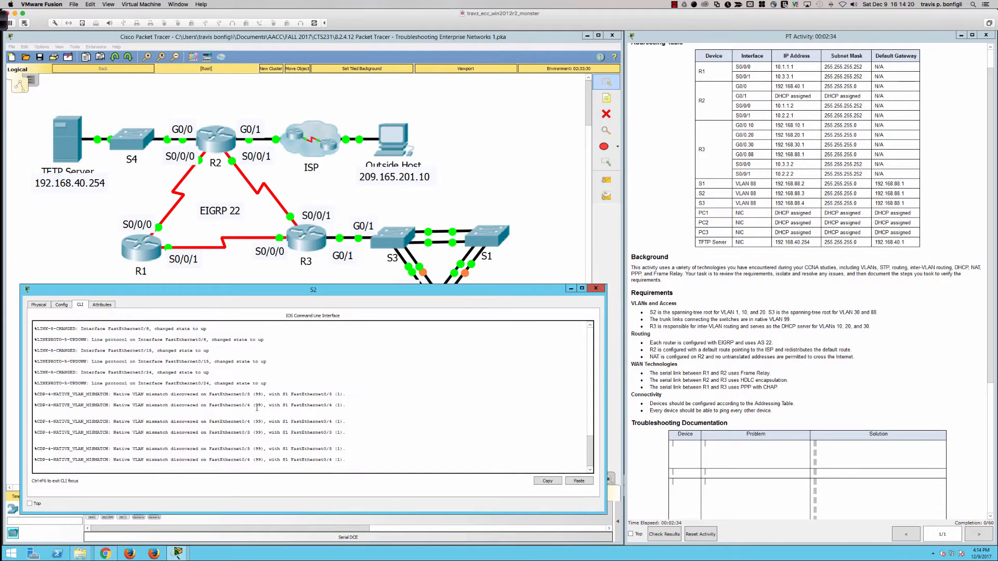
- Enter privileged EXEC mode on S2 with the enable password
{"action": "key", "text": "Return"}
{"action": "key", "text": "Return"}
{"action": "key", "text": "Return"}
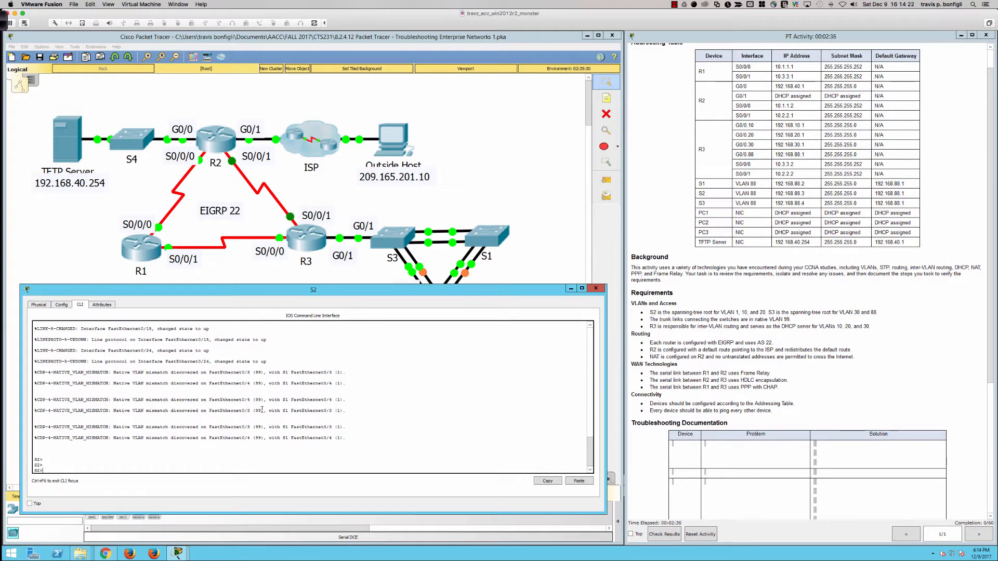
{"action": "type", "text": "en"}
{"action": "key", "text": "Return"}
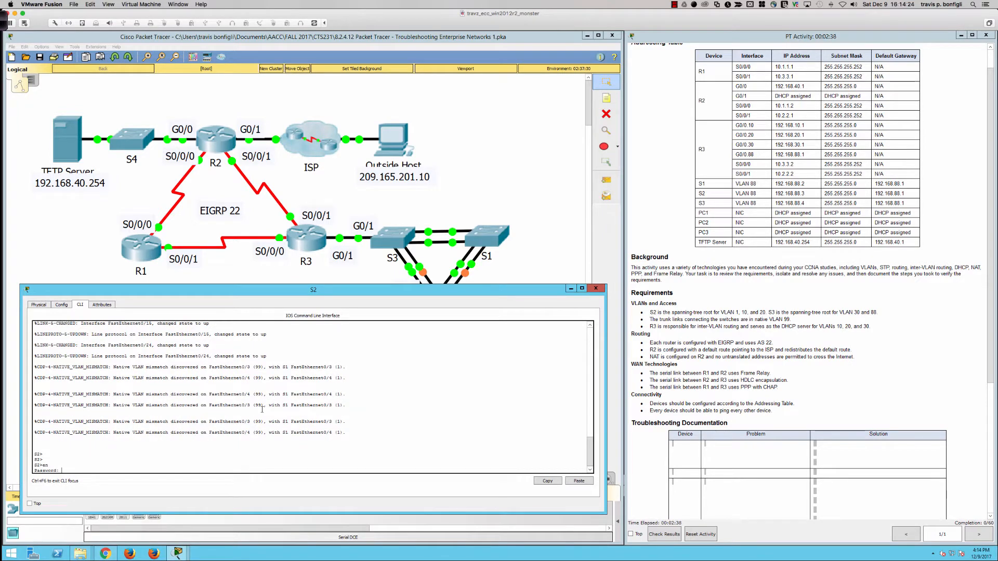
{"action": "key", "text": "Return"}
{"action": "key", "text": "Return"}
{"action": "key", "text": "Return"}
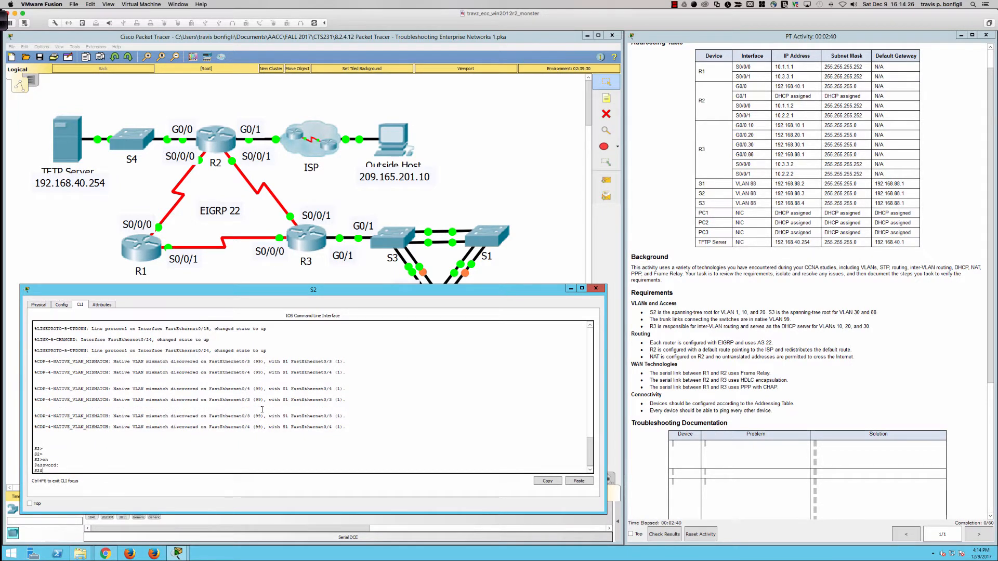
{"action": "key", "text": "Return"}
{"action": "key", "text": "Return"}
{"action": "key", "text": "Return"}
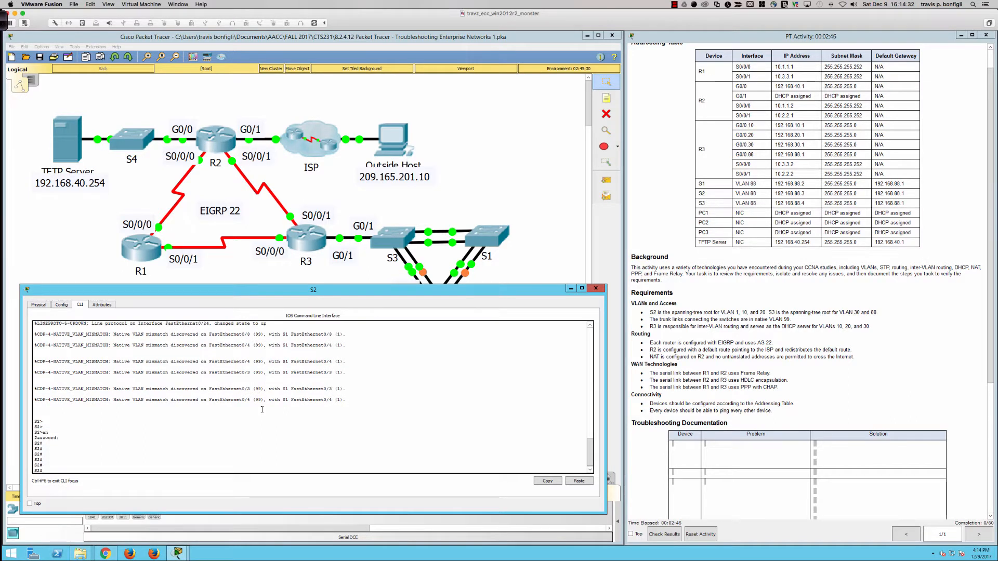
- Display S2's spanning-tree status and page through the output for all VLANs
{"action": "type", "text": "show sp"}
{"action": "key", "text": "Return"}
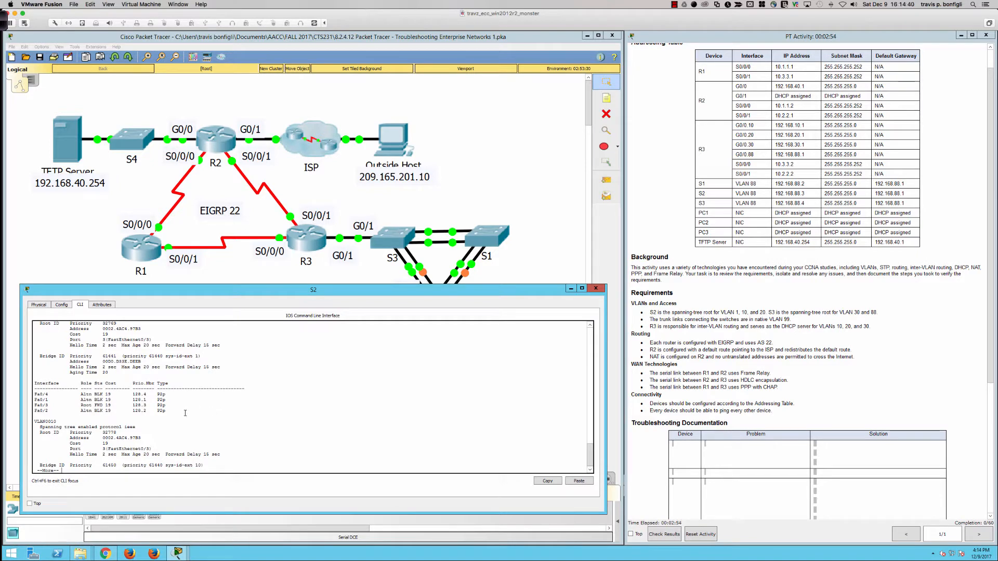
{"action": "key", "text": "Return"}
{"action": "key", "text": "Return"}
{"action": "key", "text": "Return"}
{"action": "key", "text": "Return"}
{"action": "key", "text": "Return"}
{"action": "key", "text": "Return"}
{"action": "key", "text": "Return"}
{"action": "key", "text": "Return"}
{"action": "key", "text": "Return"}
{"action": "key", "text": "Return"}
{"action": "key", "text": "Return"}
{"action": "key", "text": "Return"}
{"action": "key", "text": "Return"}
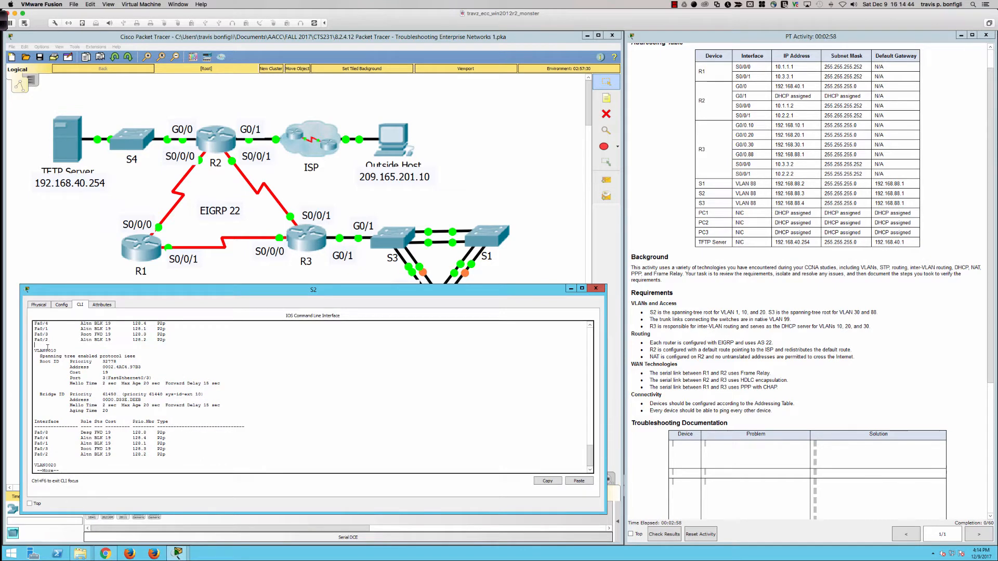
{"action": "left_click_drag", "start_coordinate": [47, 345], "coordinate": [109, 411]}
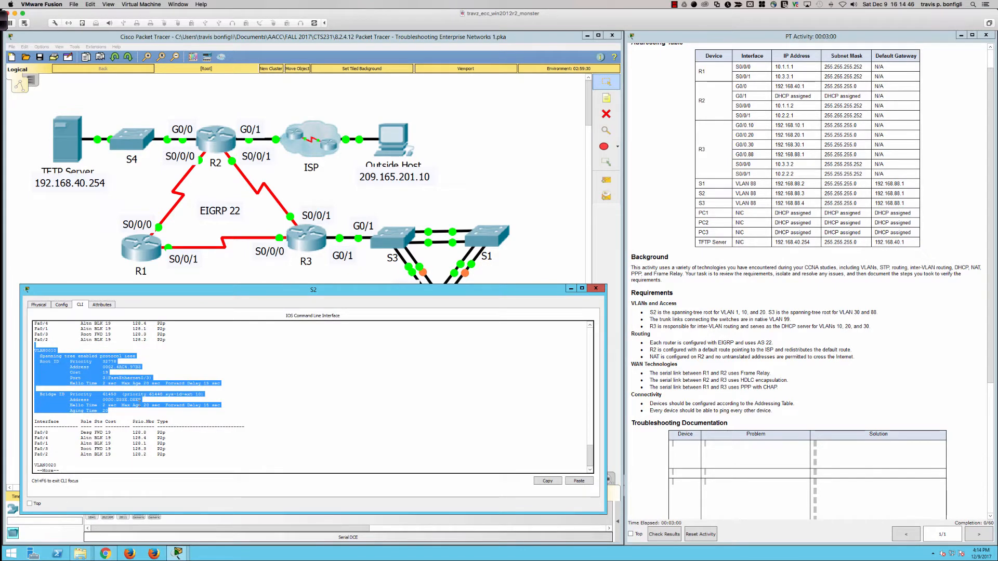
{"action": "left_click", "coordinate": [139, 404]}
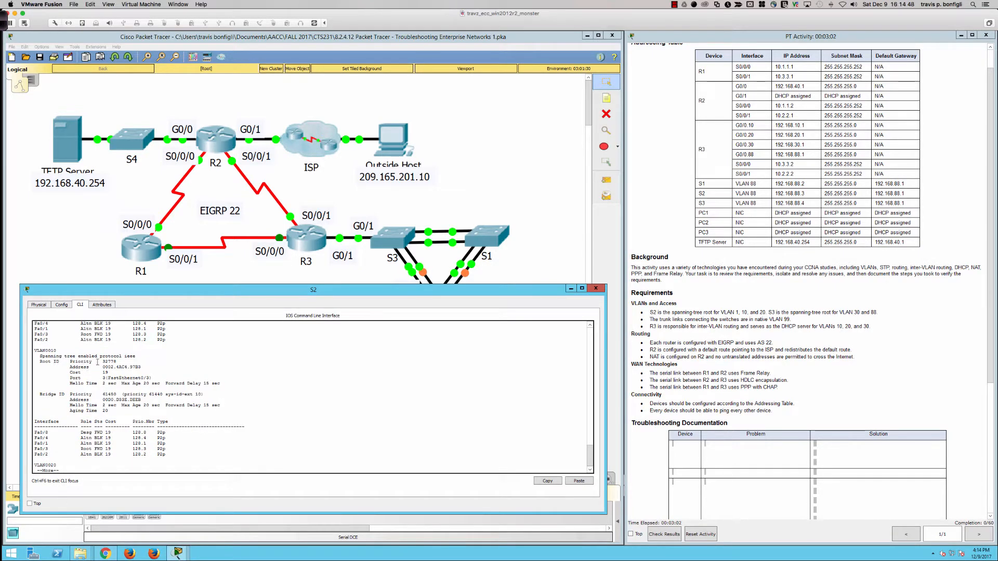
{"action": "key", "text": "space"}
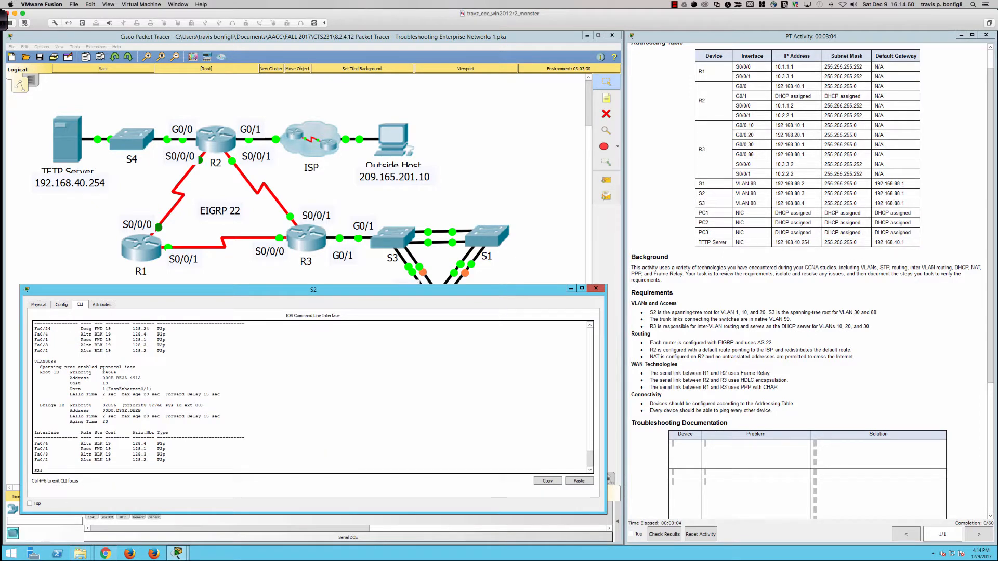
- Examine the VLAN 10 spanning-tree section on S2, comparing the root ID address with the bridge ID address
{"action": "scroll", "coordinate": [103, 373], "scroll_direction": "up", "scroll_amount": 10}
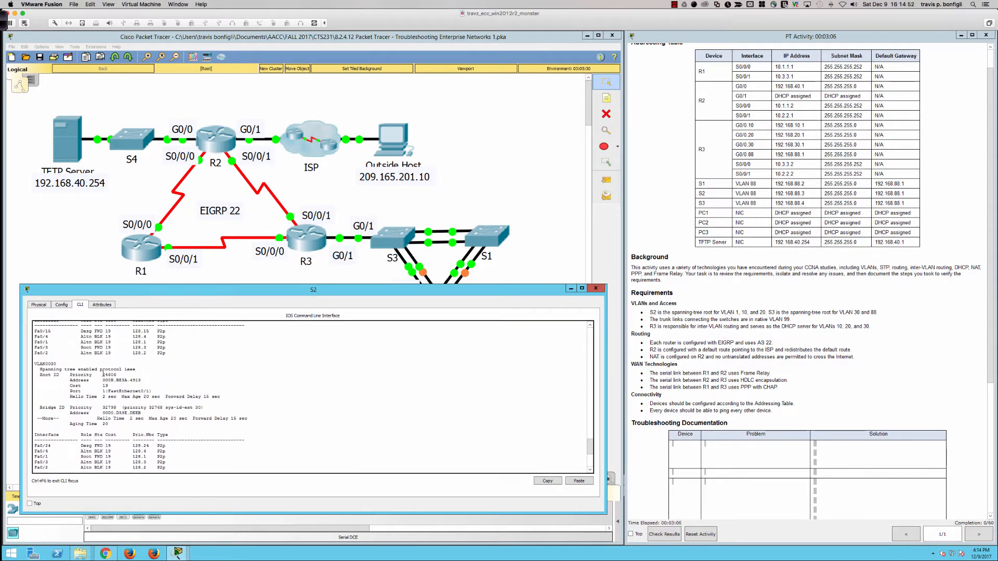
{"action": "scroll", "coordinate": [103, 373], "scroll_direction": "up", "scroll_amount": 6}
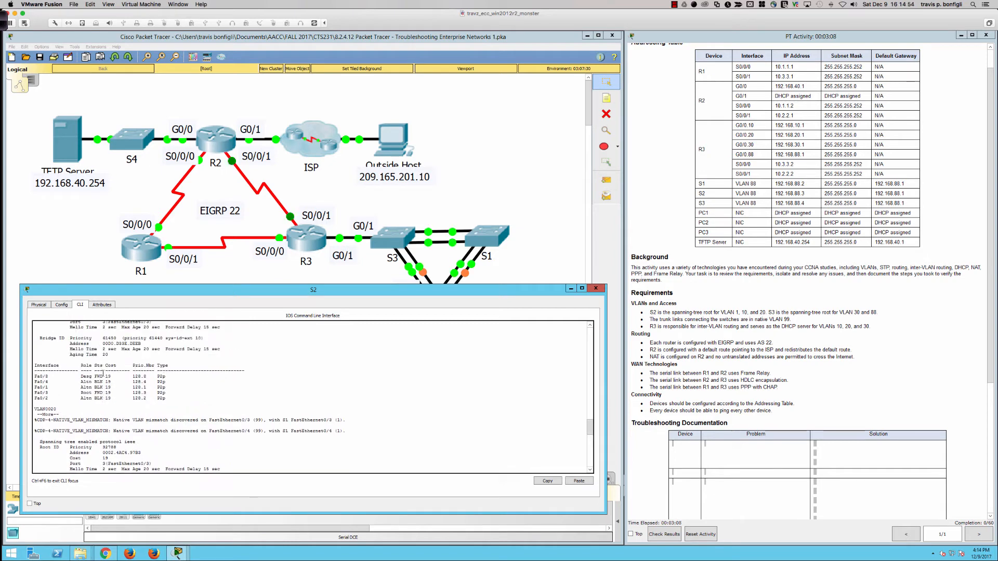
{"action": "left_click_drag", "start_coordinate": [74, 420], "coordinate": [131, 419]}
{"action": "left_click", "coordinate": [125, 404]}
{"action": "scroll", "coordinate": [108, 382], "scroll_direction": "up", "scroll_amount": 2}
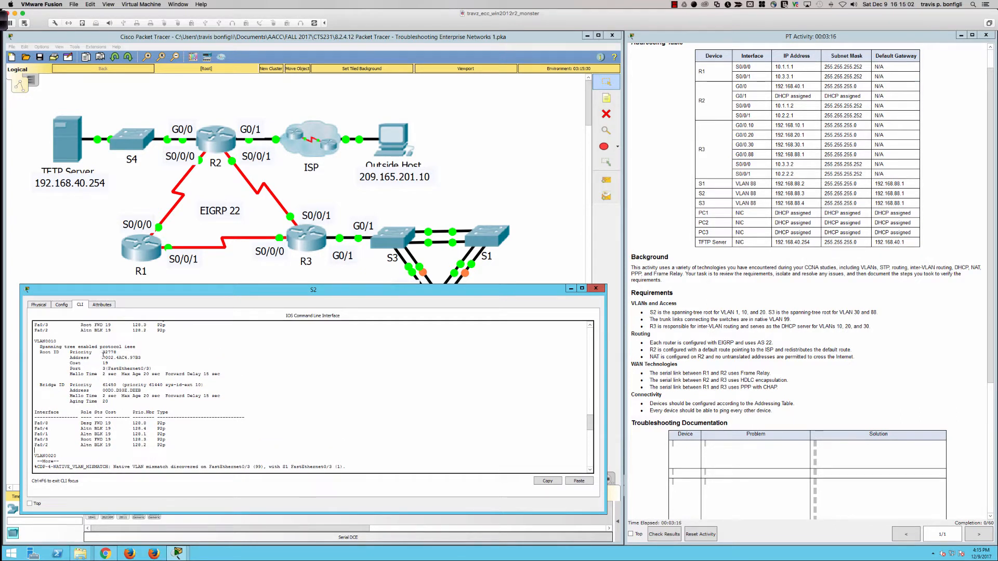
{"action": "left_click_drag", "start_coordinate": [103, 357], "coordinate": [139, 356]}
{"action": "left_click_drag", "start_coordinate": [103, 391], "coordinate": [129, 391]}
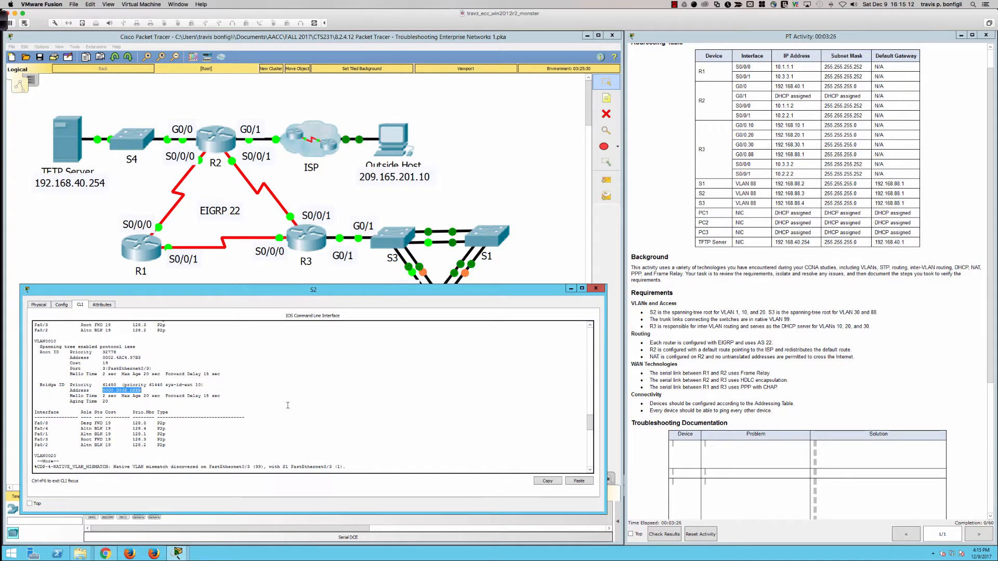
{"action": "key", "text": "space"}
{"action": "key", "text": "space"}
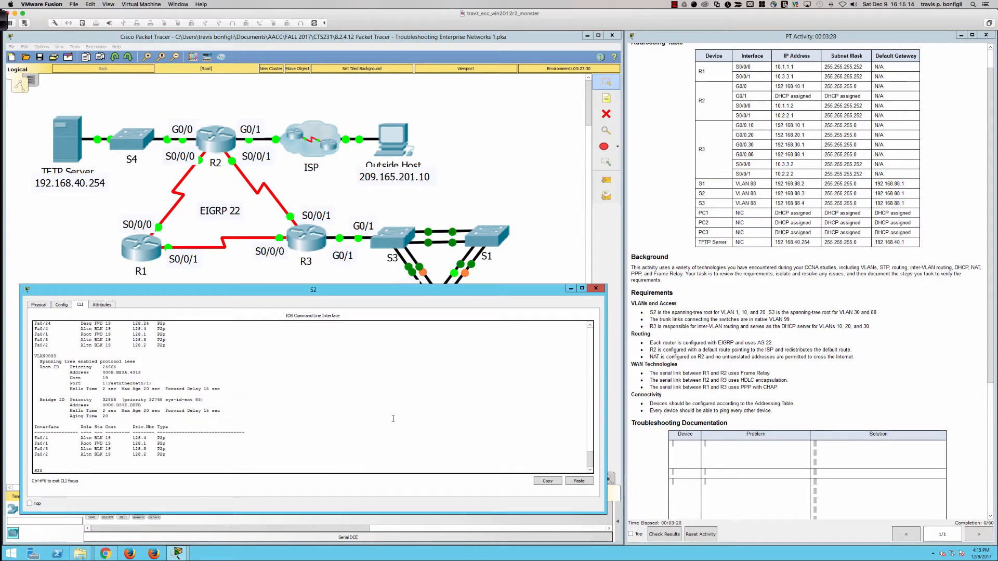
- Display S2's running configuration and check the spanning-tree priority line for VLANs 1, 10 and 20
{"action": "type", "text": "sh run"}
{"action": "key", "text": "Return"}
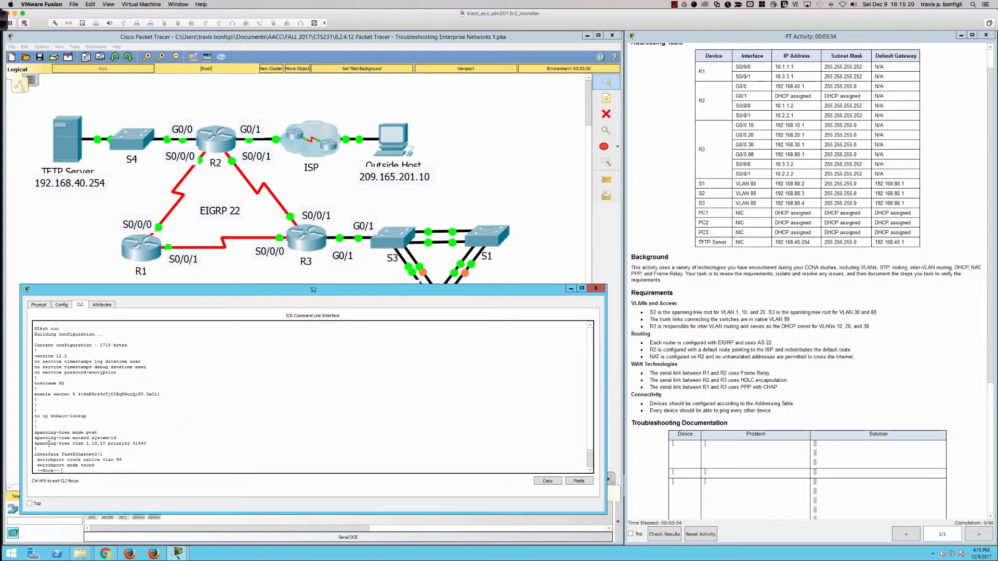
{"action": "left_click_drag", "start_coordinate": [40, 444], "coordinate": [146, 445]}
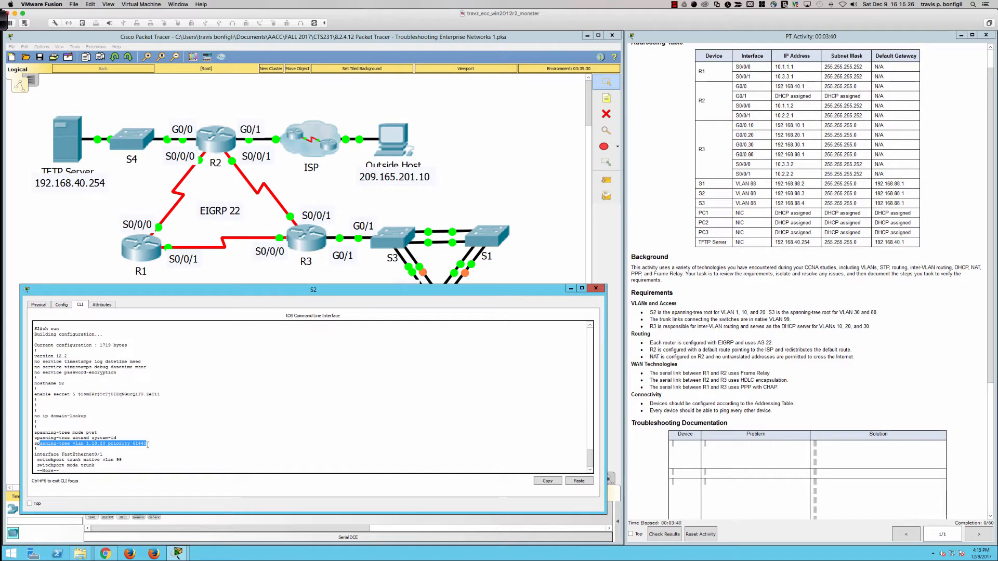
{"action": "left_click", "coordinate": [138, 445]}
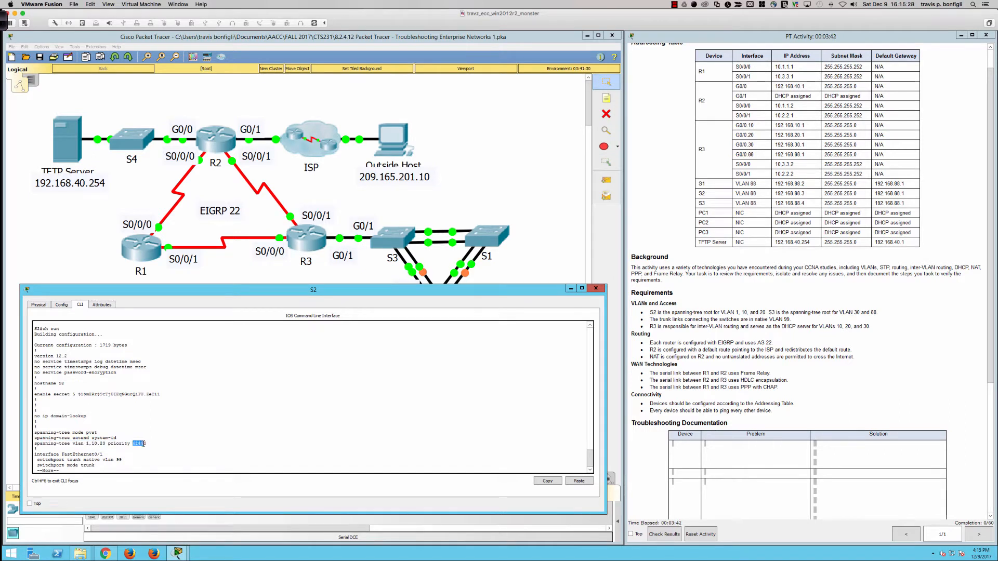
{"action": "left_click_drag", "start_coordinate": [144, 444], "coordinate": [148, 444]}
{"action": "key", "text": "q"}
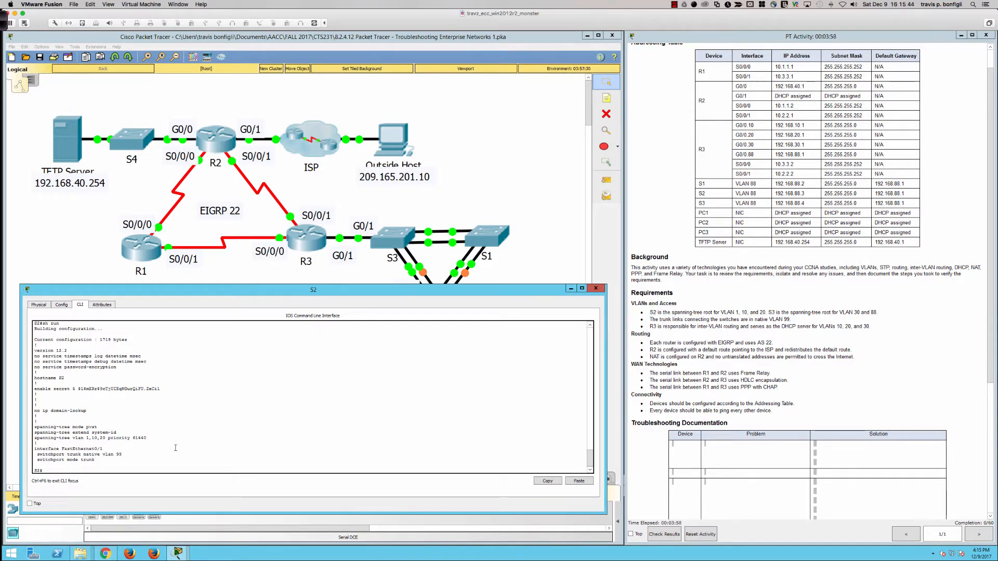
- Enter global configuration mode on S2
{"action": "key", "text": "Return"}
{"action": "key", "text": "Return"}
{"action": "key", "text": "Return"}
{"action": "type", "text": "conf t"}
{"action": "key", "text": "Return"}
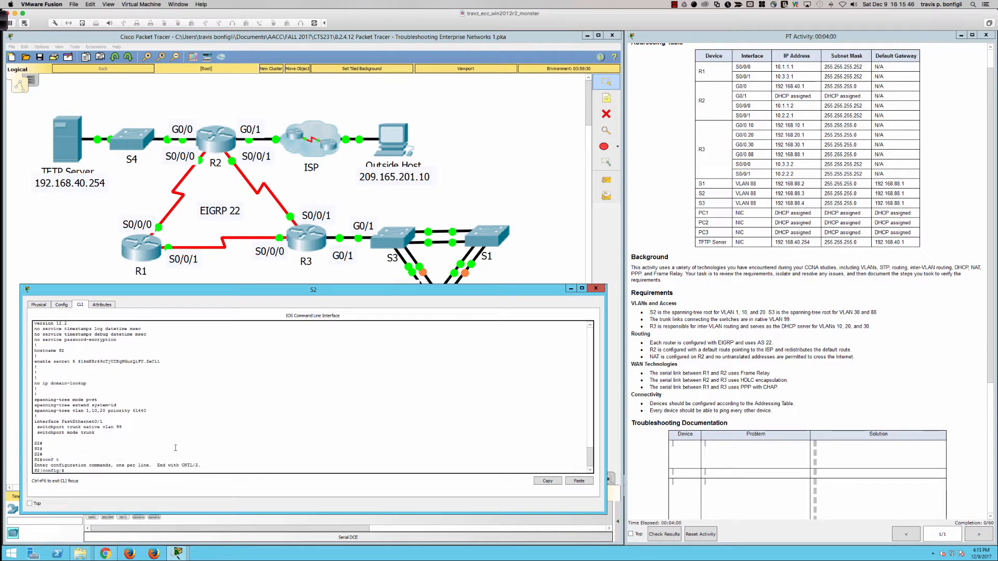
- Set the spanning-tree priority of VLANs 1, 10 and 20 to 0 on S2
{"action": "type", "text": "span"}
{"action": "key", "text": "Tab"}
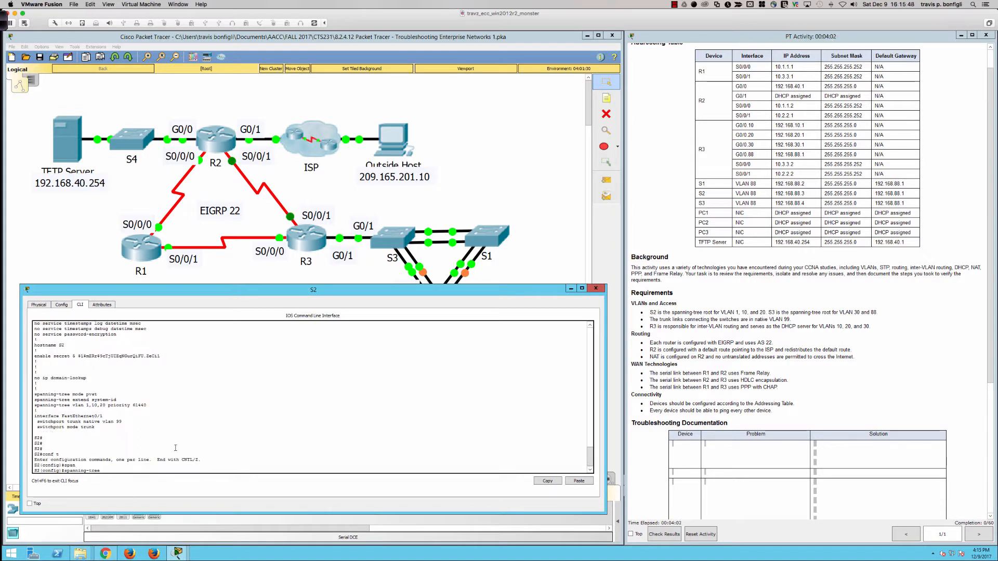
{"action": "type", "text": "vlan 1,10"}
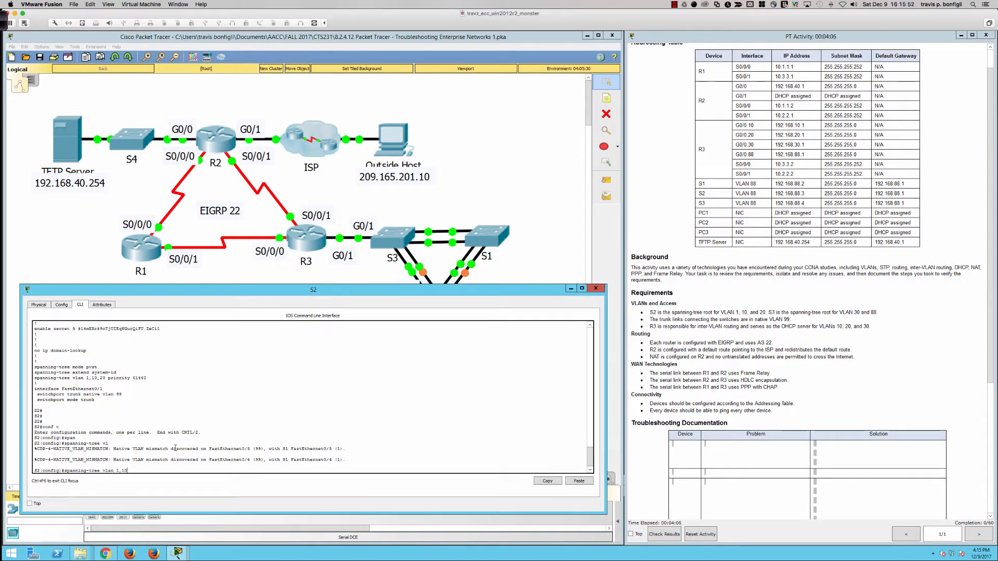
{"action": "type", "text": ",20 pri"}
{"action": "key", "text": "Tab"}
{"action": "type", "text": "0"}
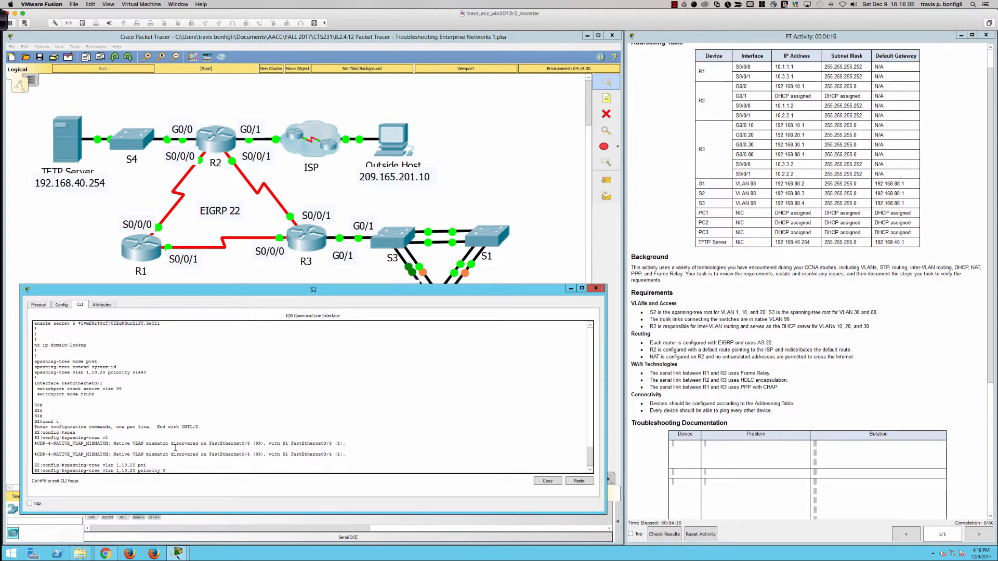
{"action": "key", "text": "Return"}
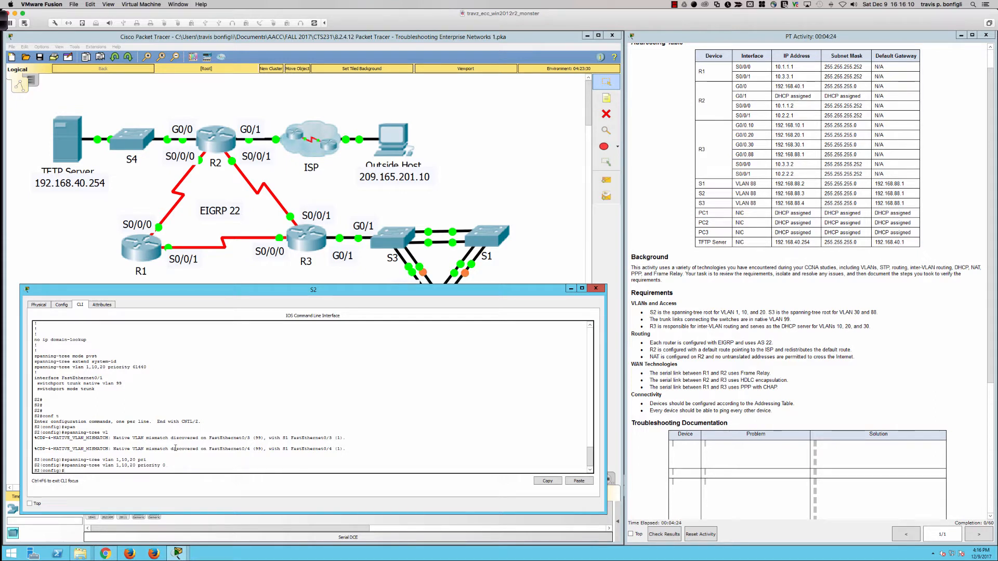
- Remove the spanning-tree priority setting for VLANs 1, 10 and 20 with the no form of the priority 0 command
{"action": "key", "text": "Up"}
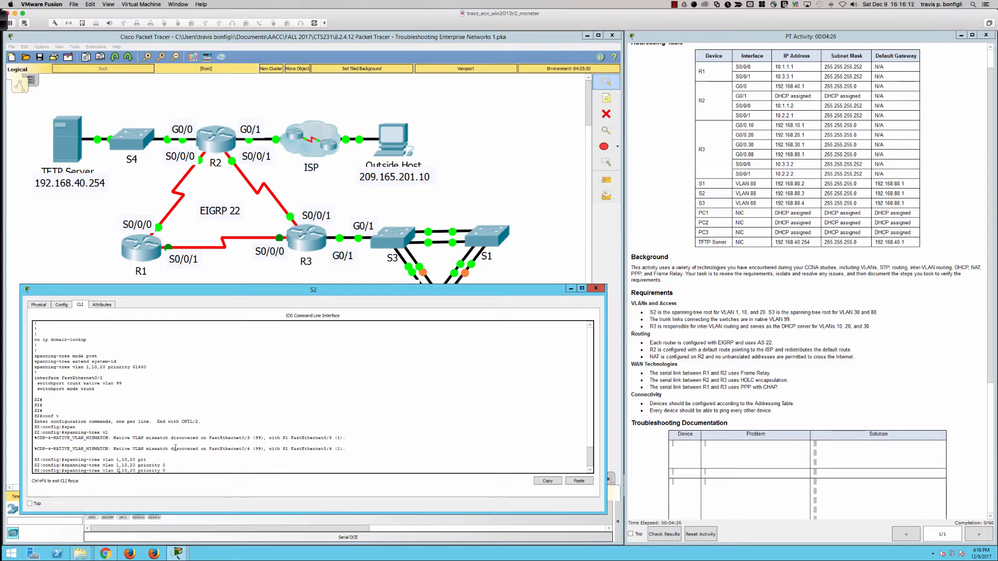
{"action": "key", "text": "Left"}
{"action": "key", "text": "Left"}
{"action": "key", "text": "Left"}
{"action": "key", "text": "Left"}
{"action": "key", "text": "Left"}
{"action": "key", "text": "Left"}
{"action": "key", "text": "Left"}
{"action": "key", "text": "Left"}
{"action": "key", "text": "Left"}
{"action": "key", "text": "Left"}
{"action": "key", "text": "Left"}
{"action": "key", "text": "Left"}
{"action": "key", "text": "Left"}
{"action": "key", "text": "Left"}
{"action": "key", "text": "Left"}
{"action": "key", "text": "Left"}
{"action": "key", "text": "Left"}
{"action": "key", "text": "Left"}
{"action": "key", "text": "Left"}
{"action": "key", "text": "Left"}
{"action": "type", "text": "no"}
{"action": "key", "text": "Return"}
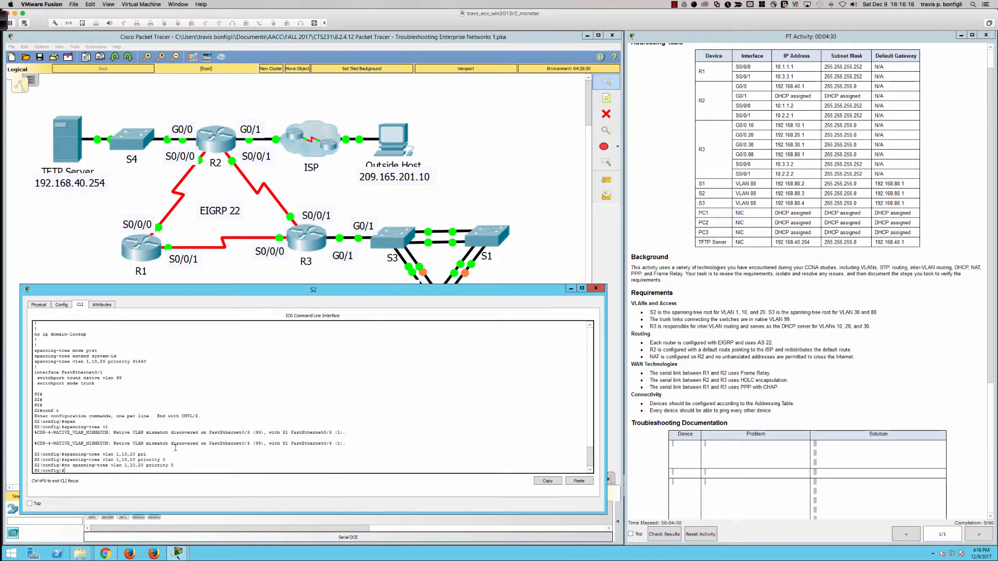
- Display the running configuration from configuration mode and check S2's spanning-tree lines
{"action": "type", "text": "do sh run"}
{"action": "key", "text": "Return"}
{"action": "key", "text": "space"}
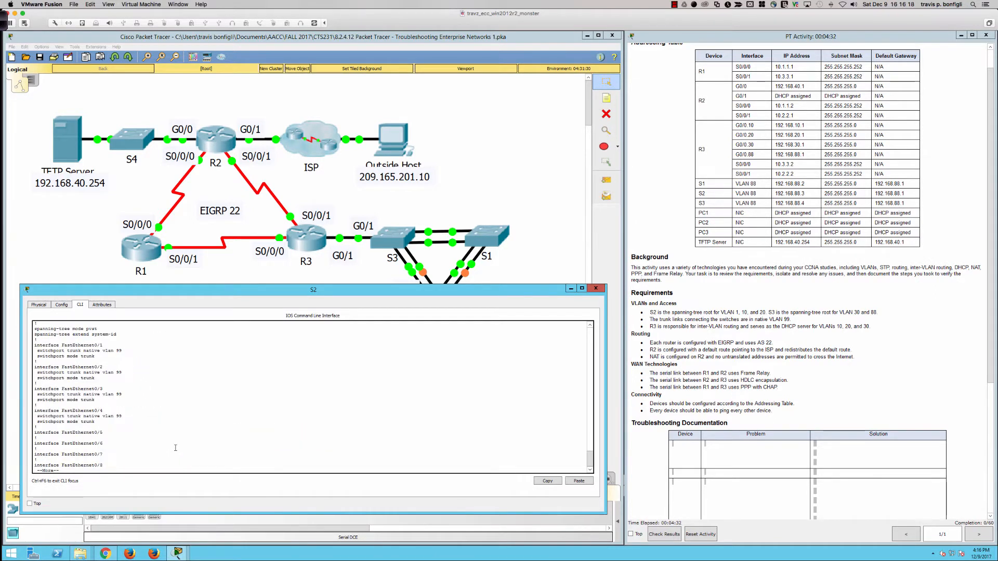
{"action": "scroll", "coordinate": [156, 452], "scroll_direction": "up", "scroll_amount": 7}
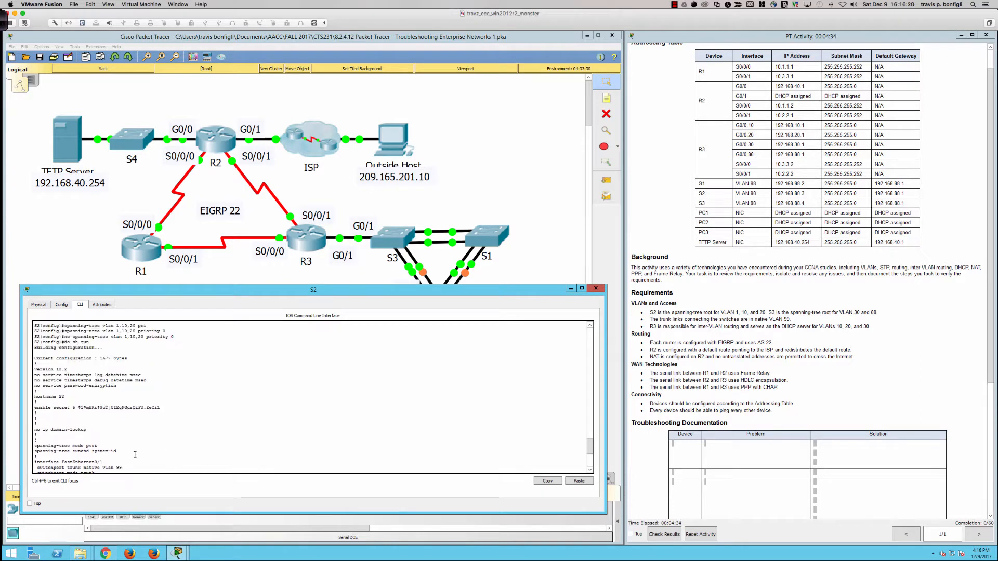
{"action": "scroll", "coordinate": [135, 455], "scroll_direction": "up", "scroll_amount": 2}
{"action": "scroll", "coordinate": [135, 454], "scroll_direction": "down", "scroll_amount": 3}
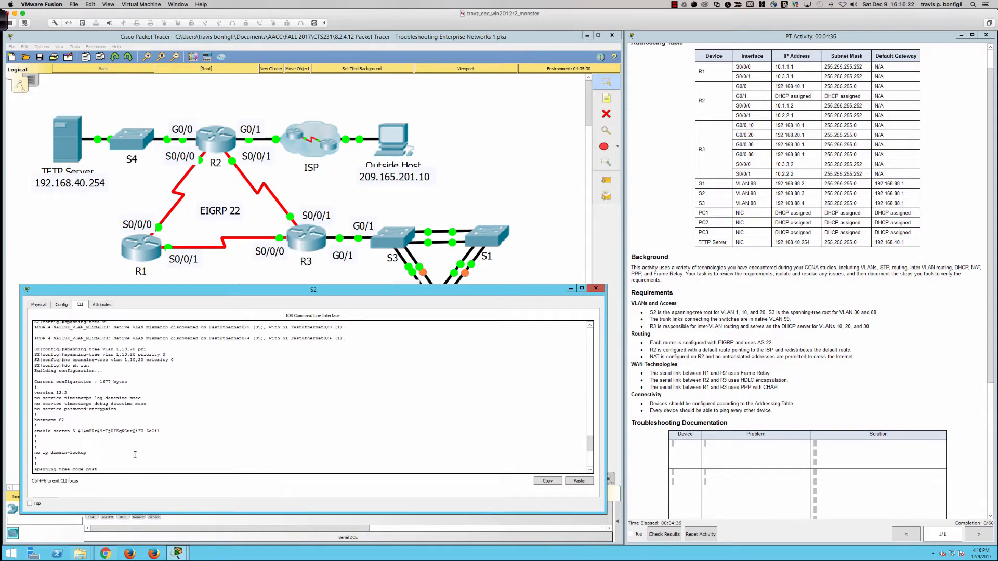
{"action": "scroll", "coordinate": [135, 454], "scroll_direction": "down", "scroll_amount": 6}
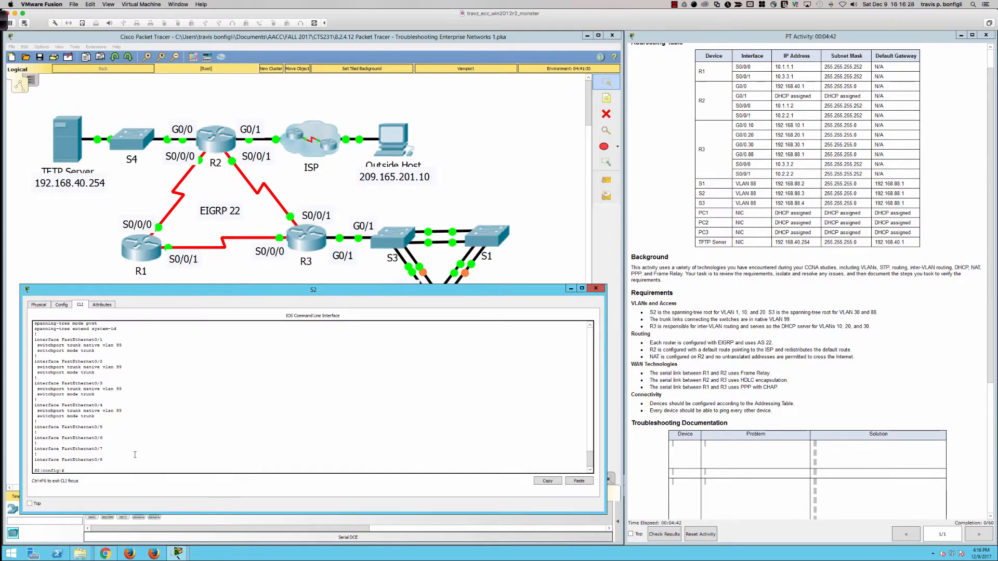
- Configure S2 as the primary spanning-tree root for VLANs 1, 10 and 20
{"action": "type", "text": "span"}
{"action": "key", "text": "Tab"}
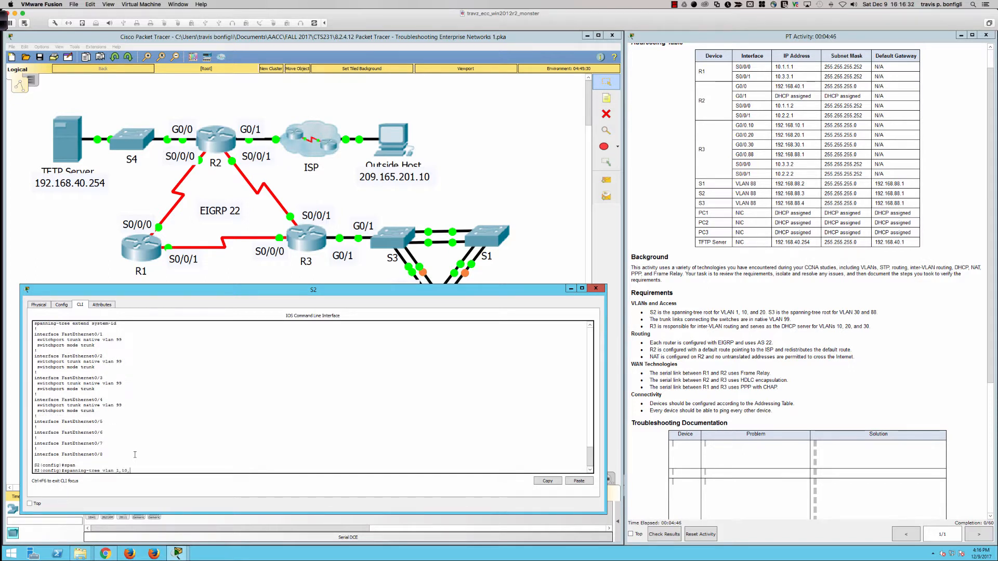
{"action": "type", "text": "vlan 1,10,20"}
{"action": "type", "text": " p"}
{"action": "type", "text": "o"}
{"action": "key", "text": "Tab"}
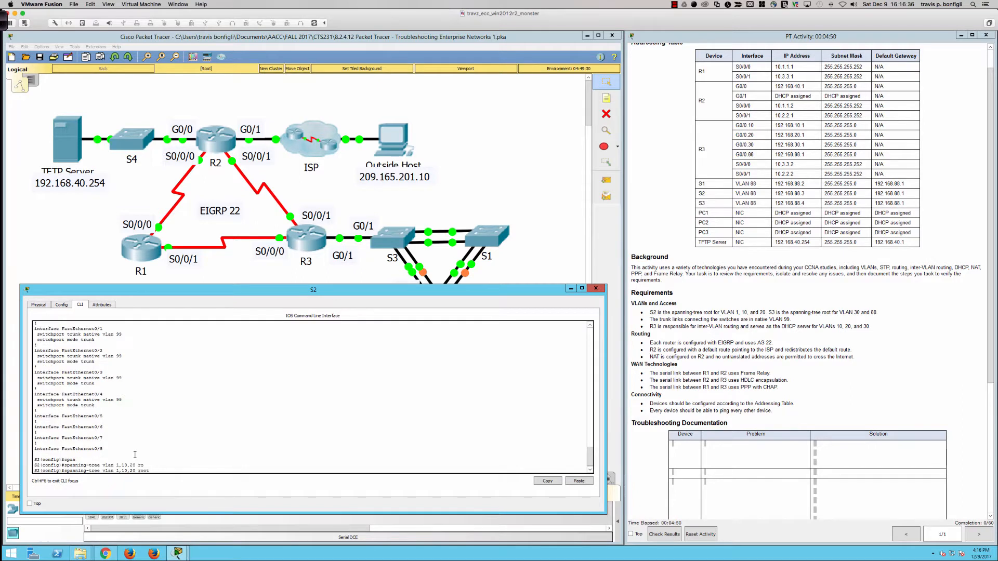
{"action": "type", "text": "?"}
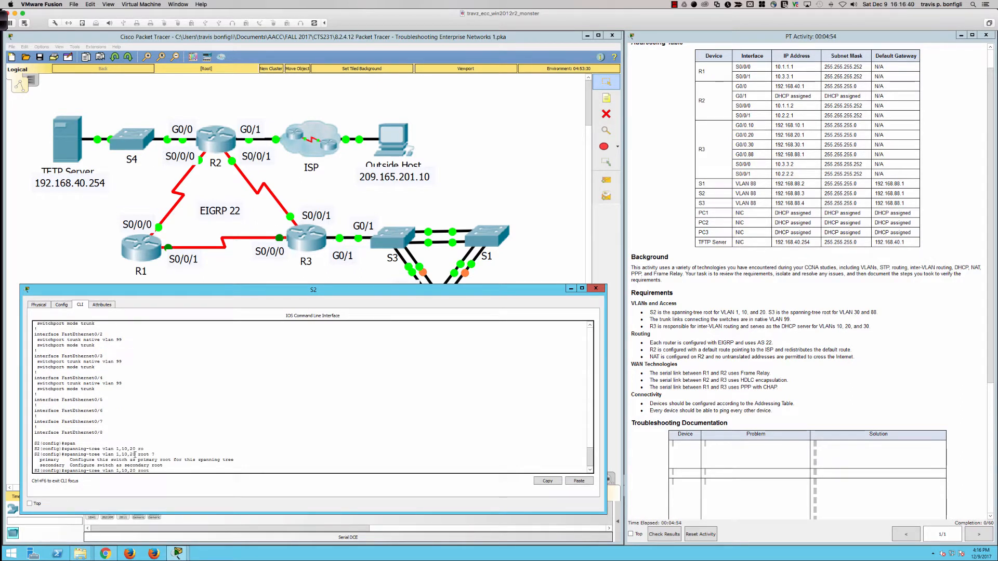
{"action": "type", "text": "pri"}
{"action": "key", "text": "Tab"}
{"action": "key", "text": "Return"}
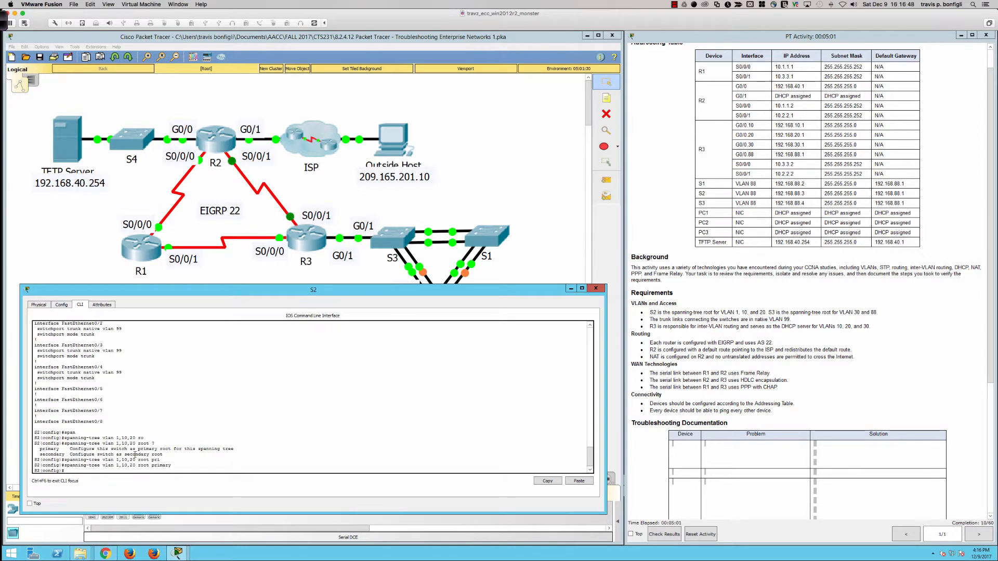
{"action": "key", "text": "Return"}
{"action": "key", "text": "Return"}
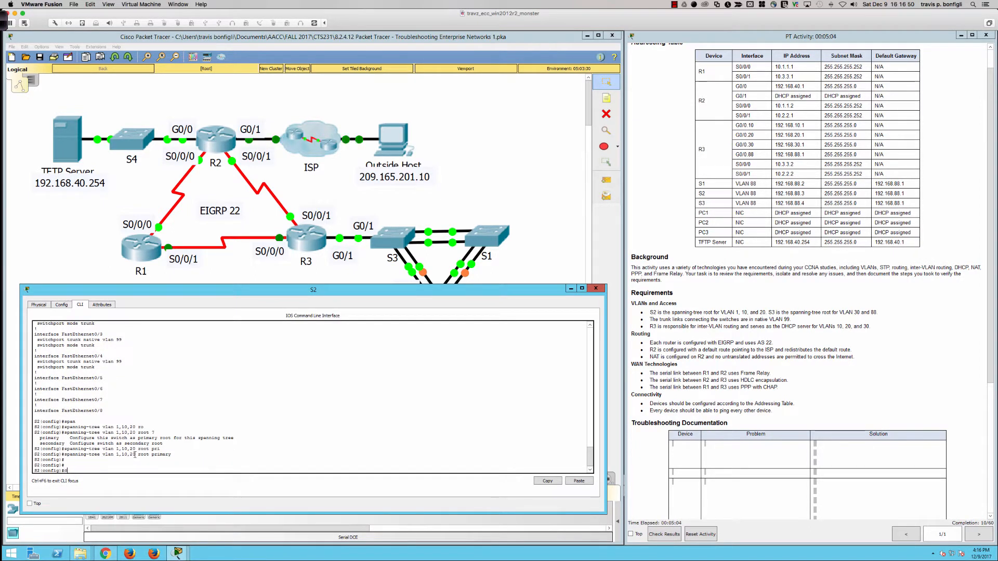
- Display S2's spanning-tree status from configuration mode and compare the root and bridge addresses of VLAN 10
{"action": "type", "text": "do sh span"}
{"action": "key", "text": "Return"}
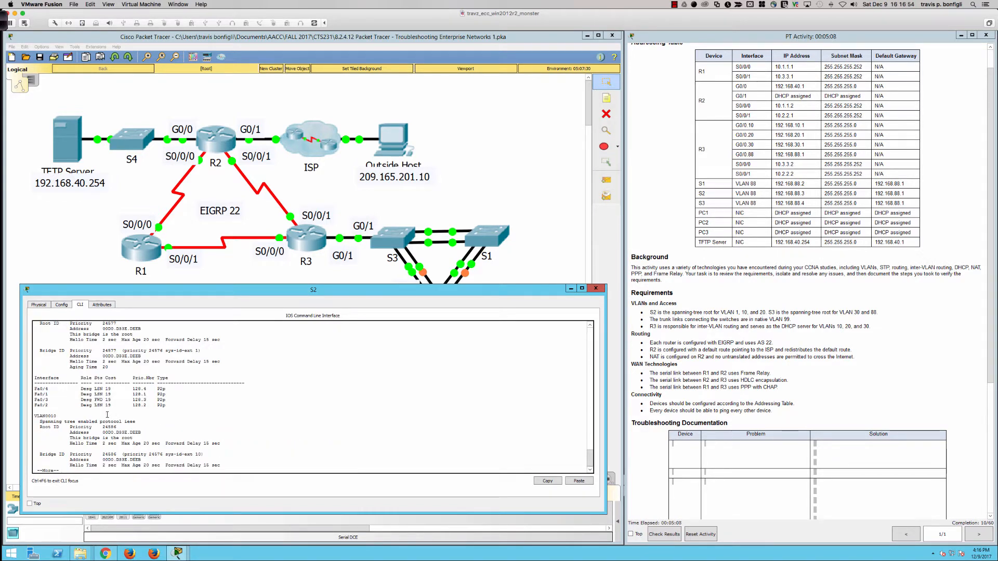
{"action": "key", "text": "Return"}
{"action": "key", "text": "Return"}
{"action": "key", "text": "Return"}
{"action": "key", "text": "Return"}
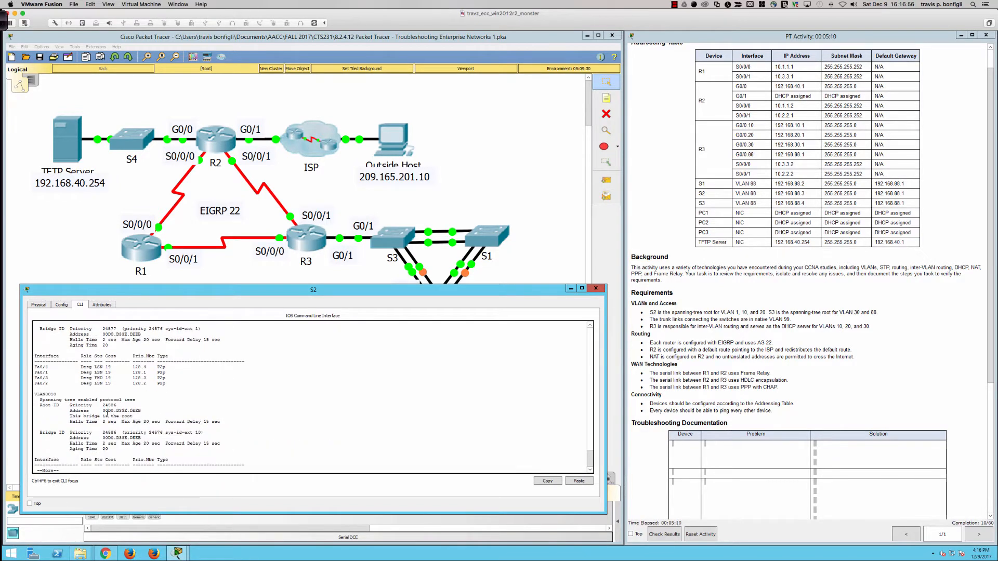
{"action": "left_click_drag", "start_coordinate": [102, 411], "coordinate": [143, 410]}
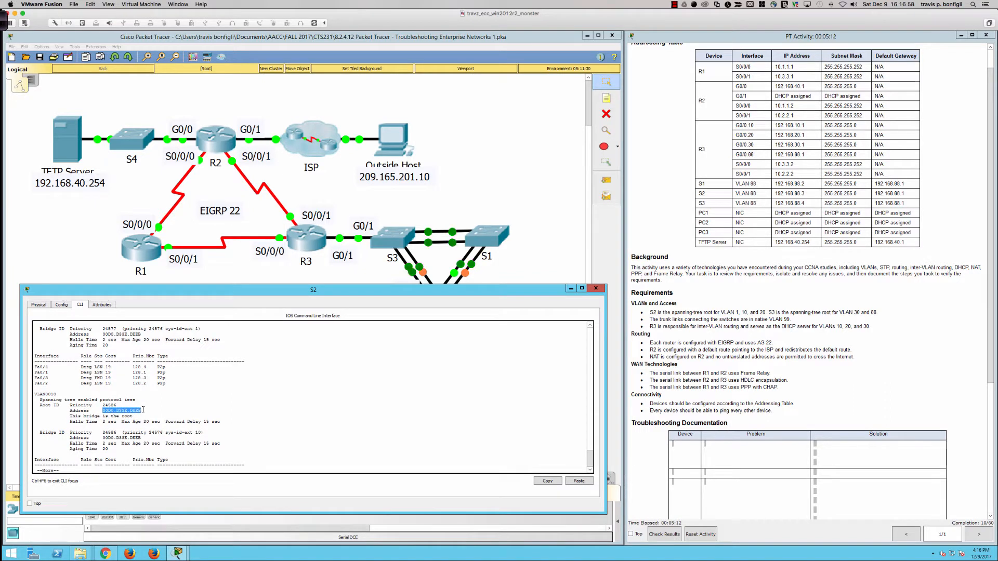
{"action": "left_click", "coordinate": [103, 438]}
{"action": "left_click_drag", "start_coordinate": [103, 438], "coordinate": [121, 439]}
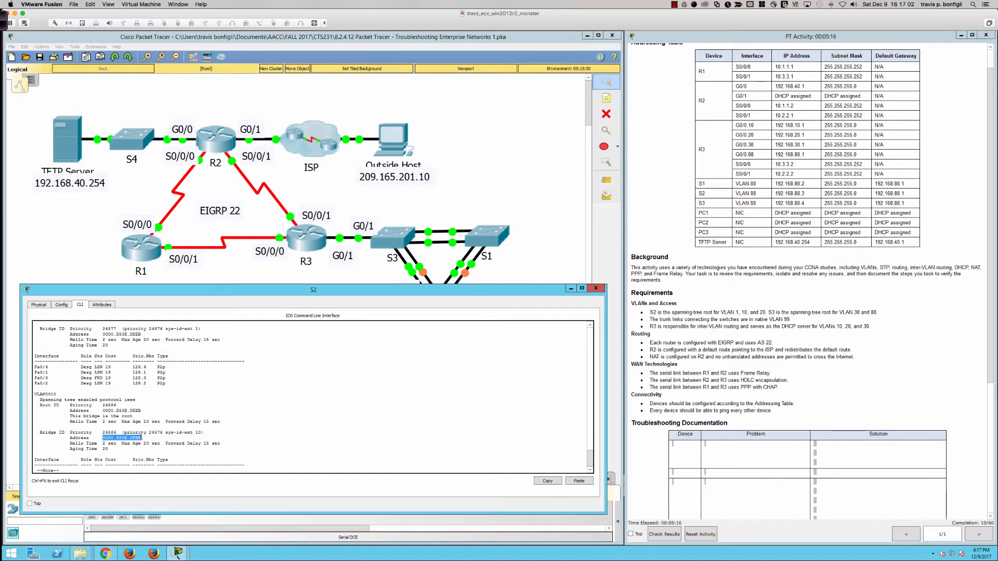
{"action": "left_click", "coordinate": [305, 437]}
- Check the remaining S2 spanning-tree output for VLANs 1, 10 and 20 against the activity's root bridge requirement
{"action": "scroll", "coordinate": [254, 421], "scroll_direction": "up", "scroll_amount": 5}
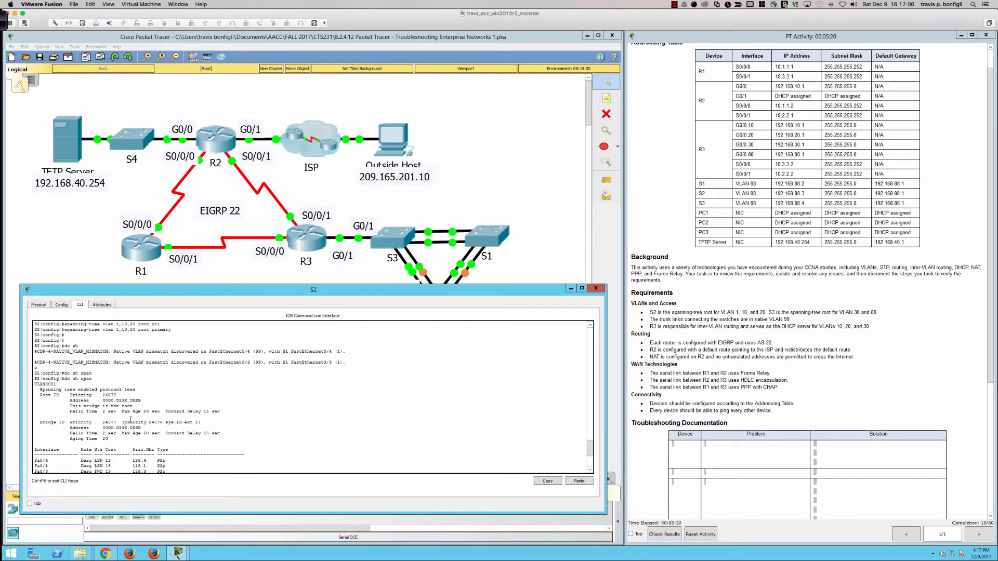
{"action": "scroll", "coordinate": [192, 419], "scroll_direction": "down", "scroll_amount": 5}
{"action": "key", "text": "Return"}
{"action": "key", "text": "Return"}
{"action": "key", "text": "Return"}
{"action": "key", "text": "Return"}
{"action": "key", "text": "Return"}
{"action": "key", "text": "Return"}
{"action": "key", "text": "Return"}
{"action": "key", "text": "Return"}
{"action": "key", "text": "Return"}
{"action": "key", "text": "Return"}
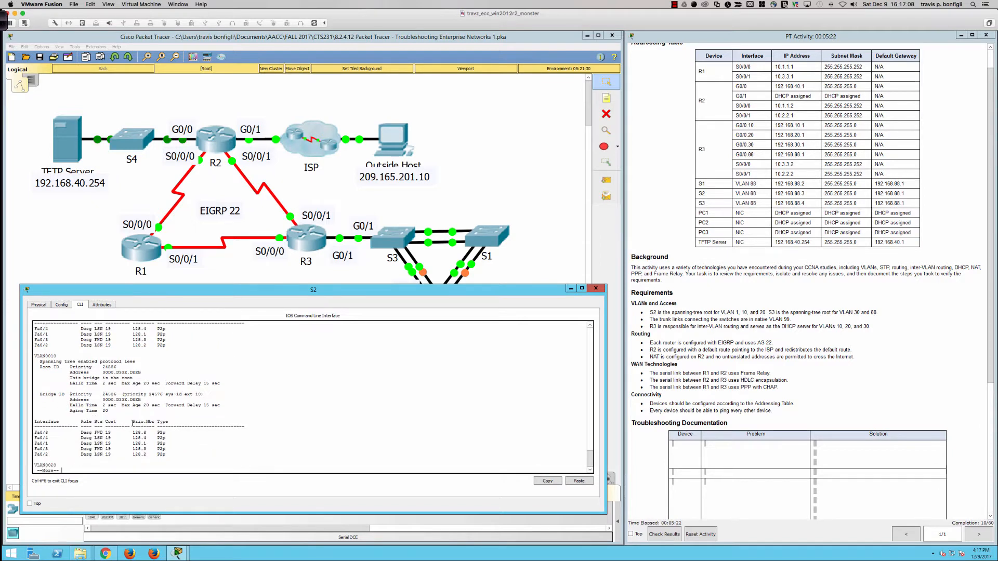
{"action": "key", "text": "Return"}
{"action": "key", "text": "Return"}
{"action": "key", "text": "Return"}
{"action": "key", "text": "Return"}
{"action": "key", "text": "Return"}
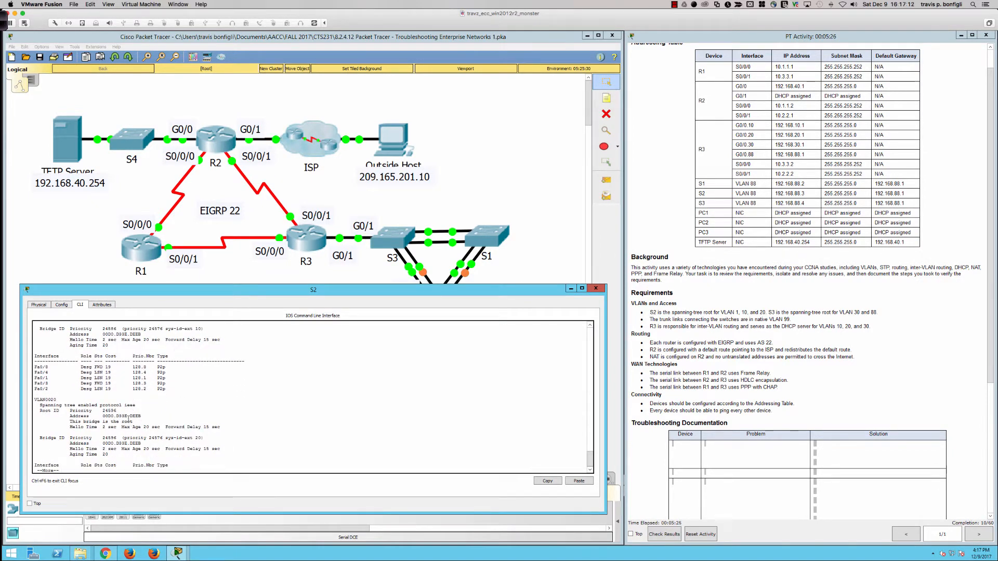
{"action": "left_click", "coordinate": [766, 314]}
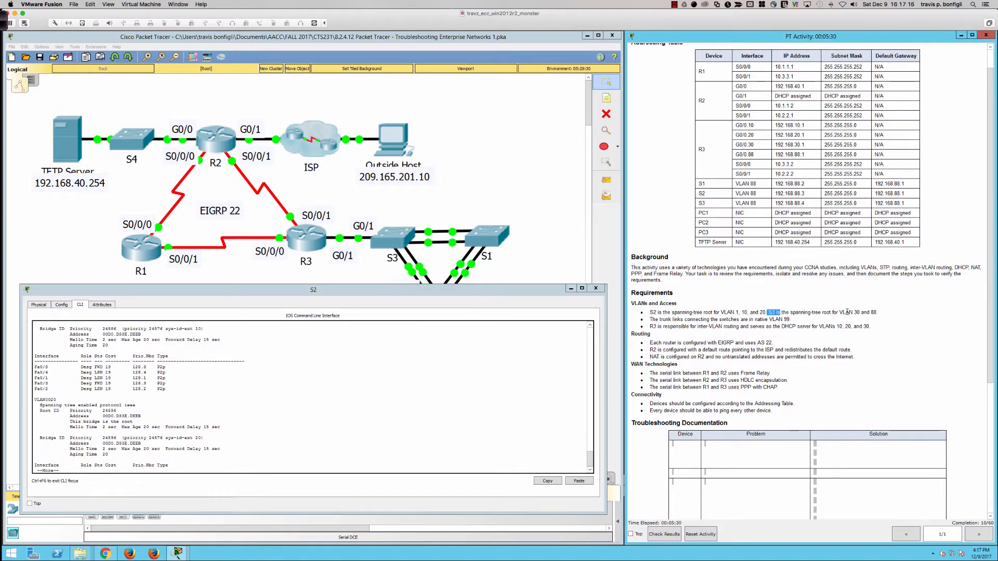
- Open switch S3's command line and enlarge its window beside the activity instructions
{"action": "left_click", "coordinate": [511, 248]}
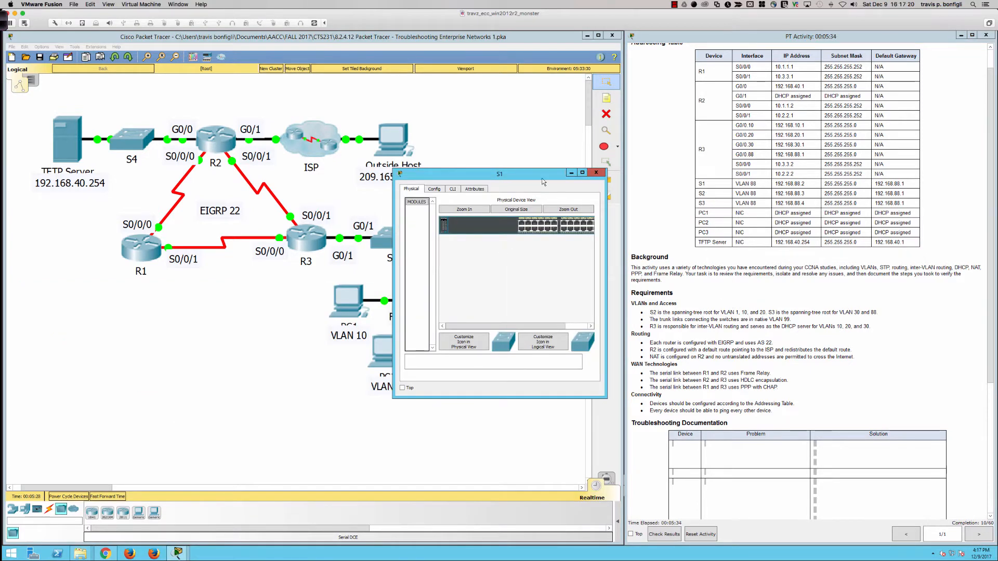
{"action": "left_click", "coordinate": [596, 172]}
{"action": "left_click", "coordinate": [399, 252]}
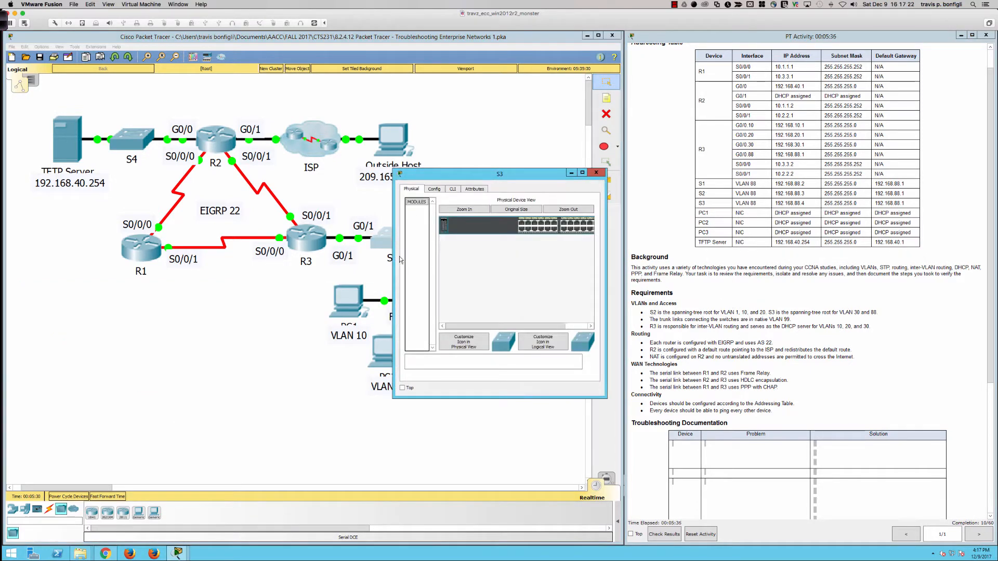
{"action": "left_click_drag", "start_coordinate": [394, 286], "coordinate": [11, 286]}
{"action": "double_click", "coordinate": [318, 398]}
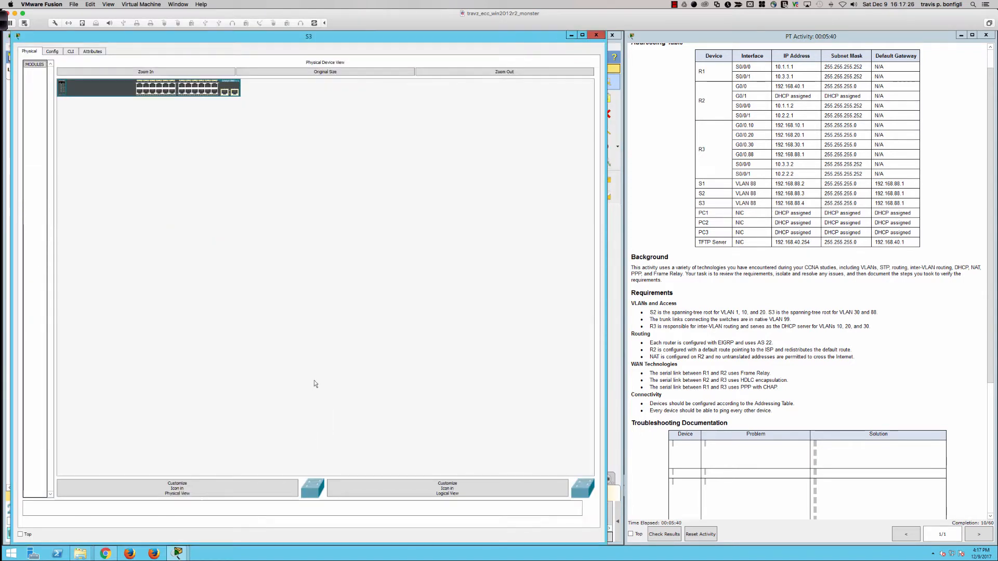
{"action": "left_click", "coordinate": [69, 52]}
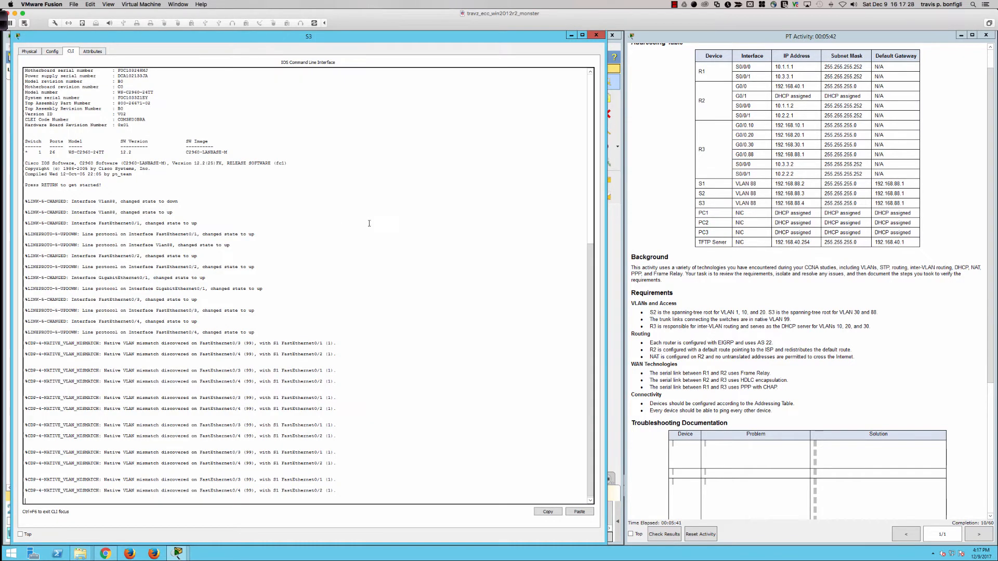
- Enter privileged EXEC mode on S3 with the enable password
{"action": "key", "text": "Return"}
{"action": "key", "text": "Return"}
{"action": "key", "text": "Return"}
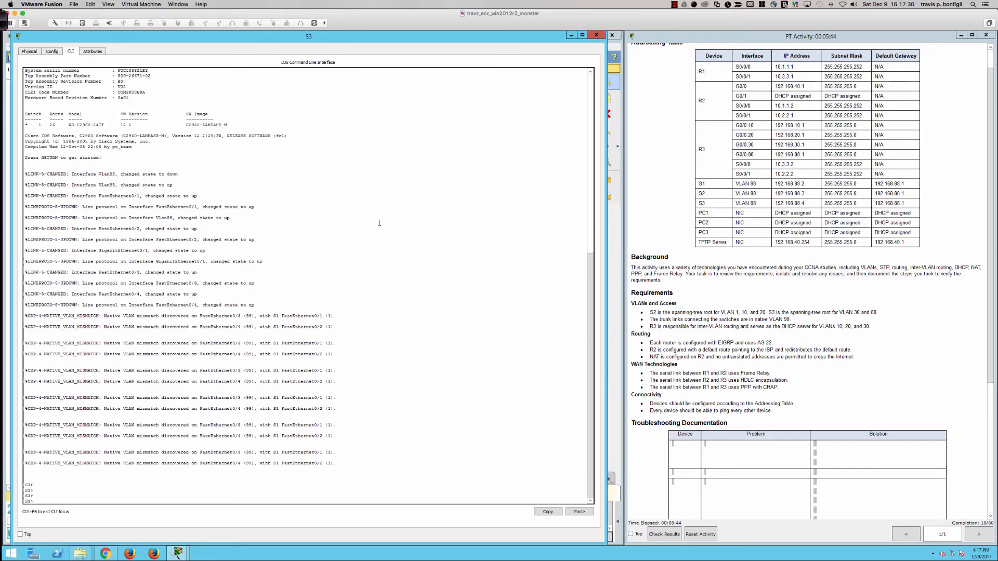
{"action": "type", "text": "en"}
{"action": "key", "text": "Return"}
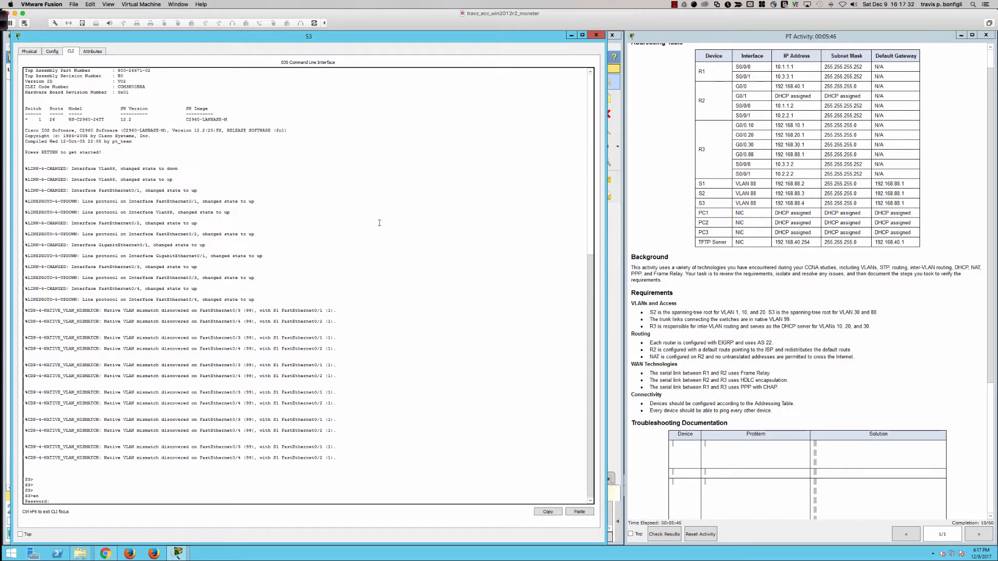
{"action": "key", "text": "Return"}
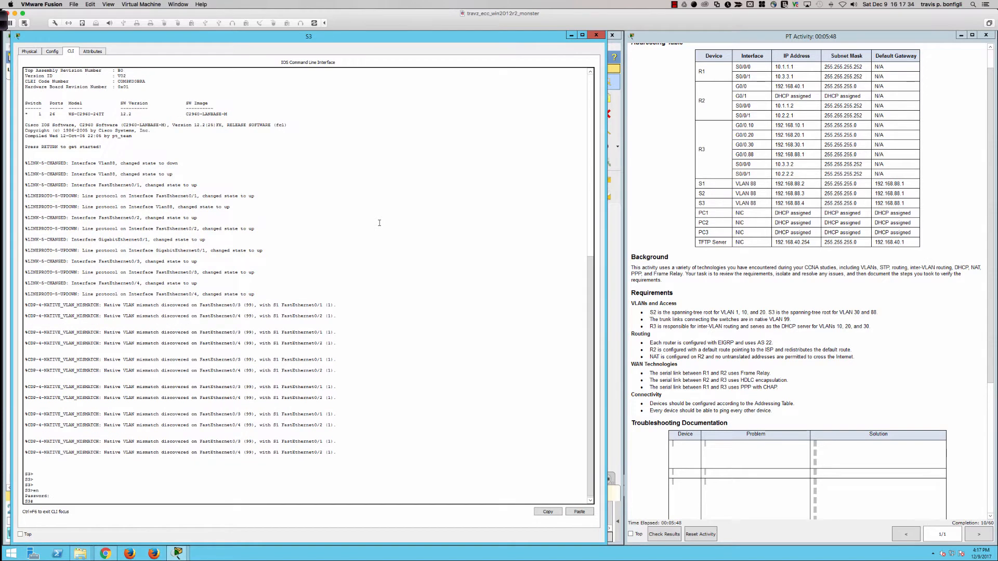
{"action": "key", "text": "Return"}
{"action": "key", "text": "Return"}
{"action": "key", "text": "Return"}
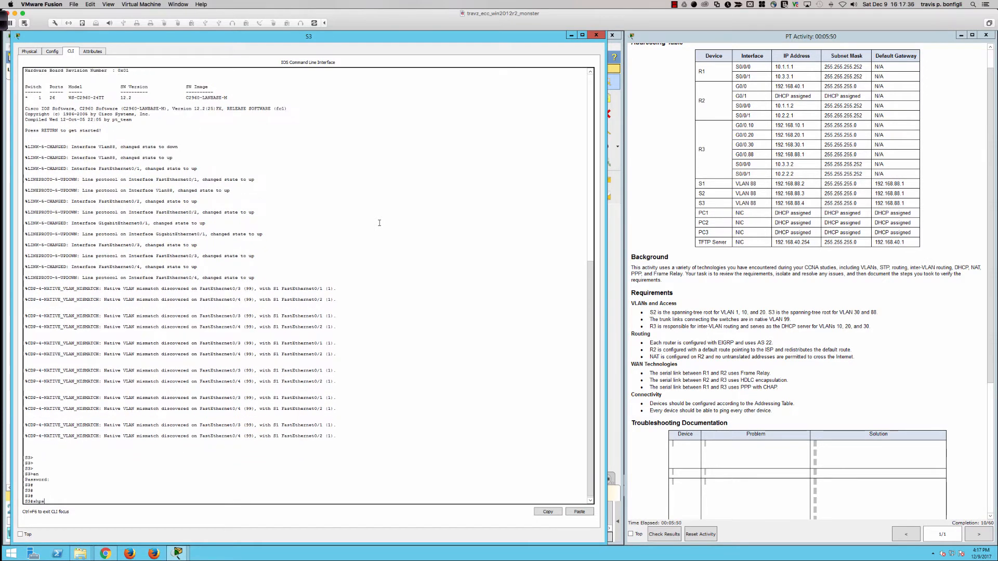
- Display S3's full spanning-tree status and compare the root and bridge addresses of VLAN 30
{"action": "key", "text": "BackSpace"}
{"action": "key", "text": "BackSpace"}
{"action": "type", "text": "span"}
{"action": "key", "text": "Tab"}
{"action": "key", "text": "Return"}
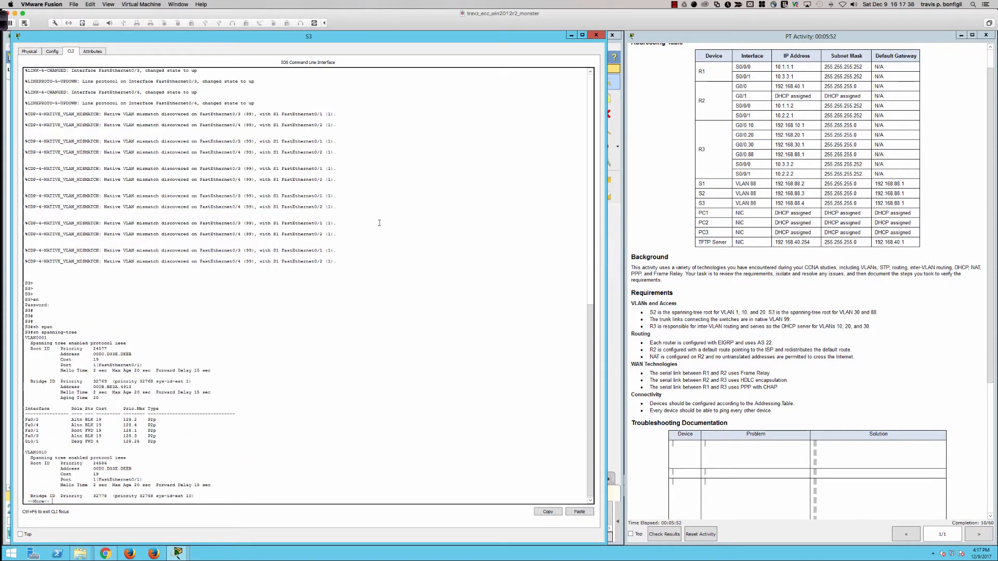
{"action": "key", "text": "space"}
{"action": "key", "text": "space"}
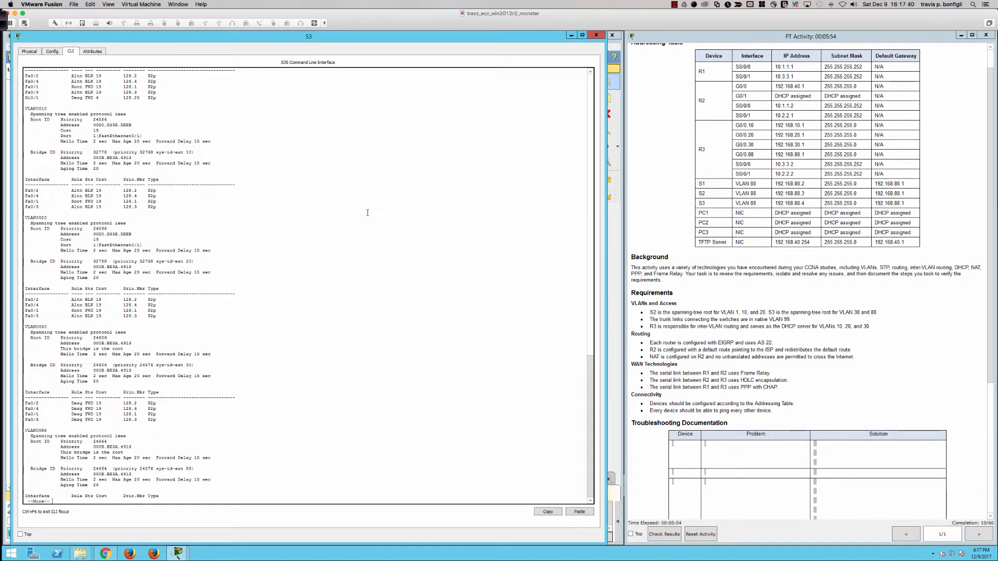
{"action": "key", "text": "space"}
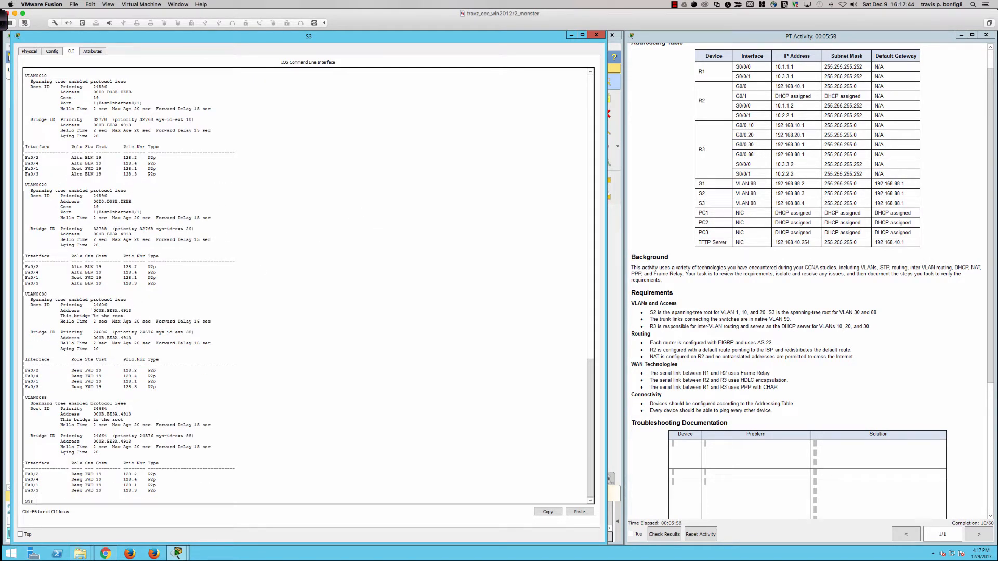
{"action": "left_click_drag", "start_coordinate": [94, 311], "coordinate": [133, 311]}
{"action": "left_click_drag", "start_coordinate": [93, 338], "coordinate": [138, 338]}
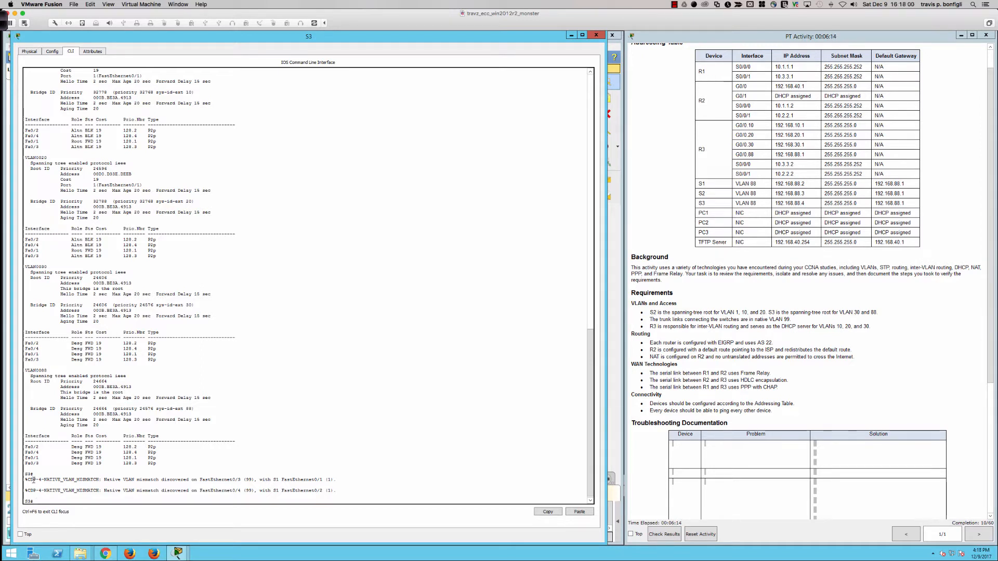
- Examine the native VLAN mismatch messages between S3 and S1, placing the S3 window below the switches in the topology
{"action": "left_click_drag", "start_coordinate": [34, 480], "coordinate": [169, 480]}
{"action": "left_click_drag", "start_coordinate": [279, 479], "coordinate": [310, 478]}
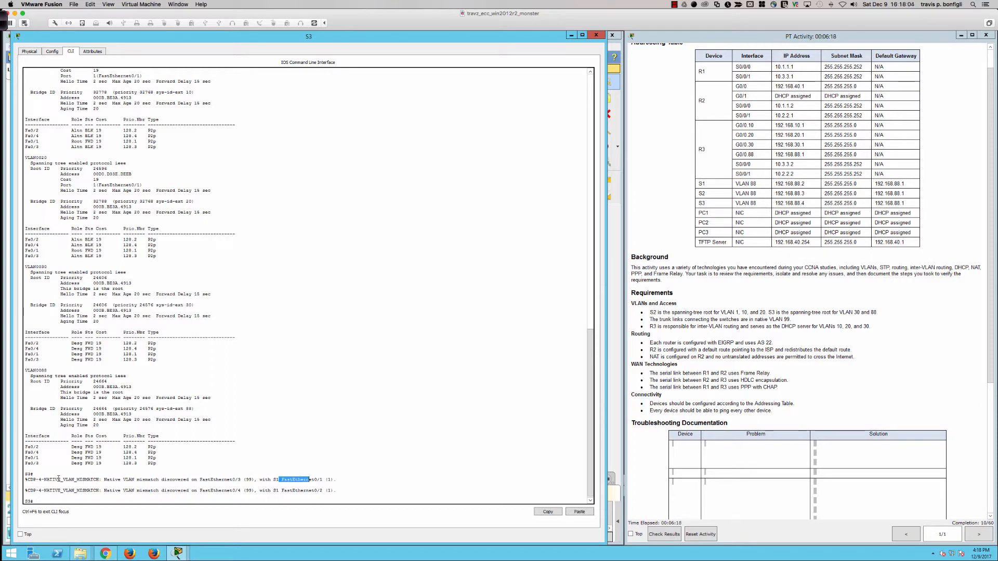
{"action": "double_click", "coordinate": [472, 35]}
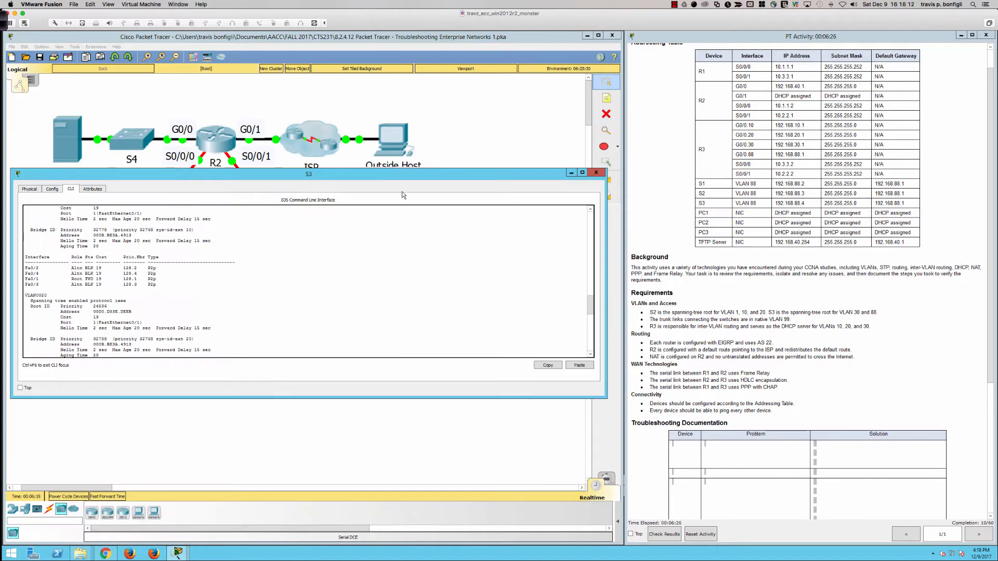
{"action": "left_click_drag", "start_coordinate": [402, 174], "coordinate": [405, 191]}
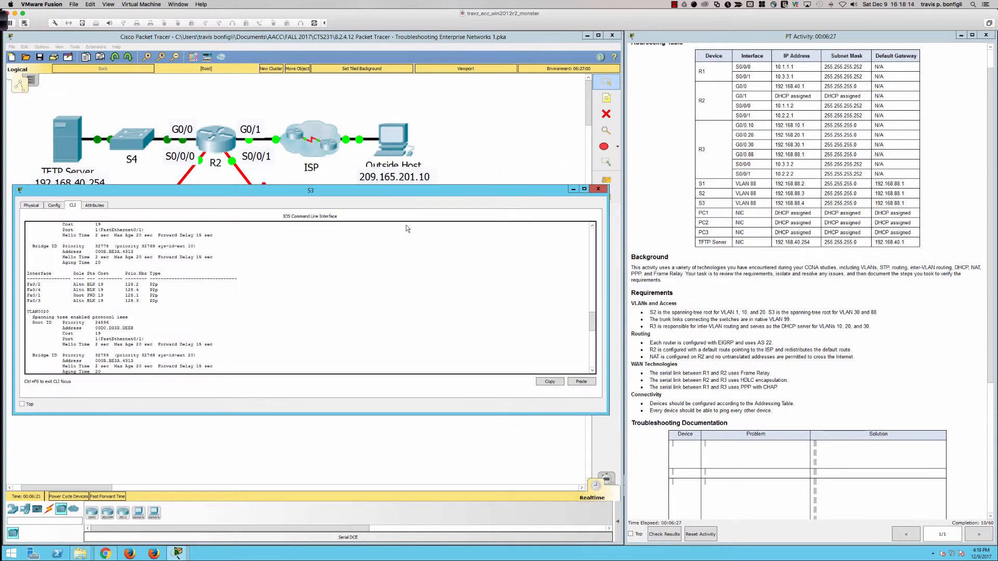
{"action": "double_click", "coordinate": [400, 195]}
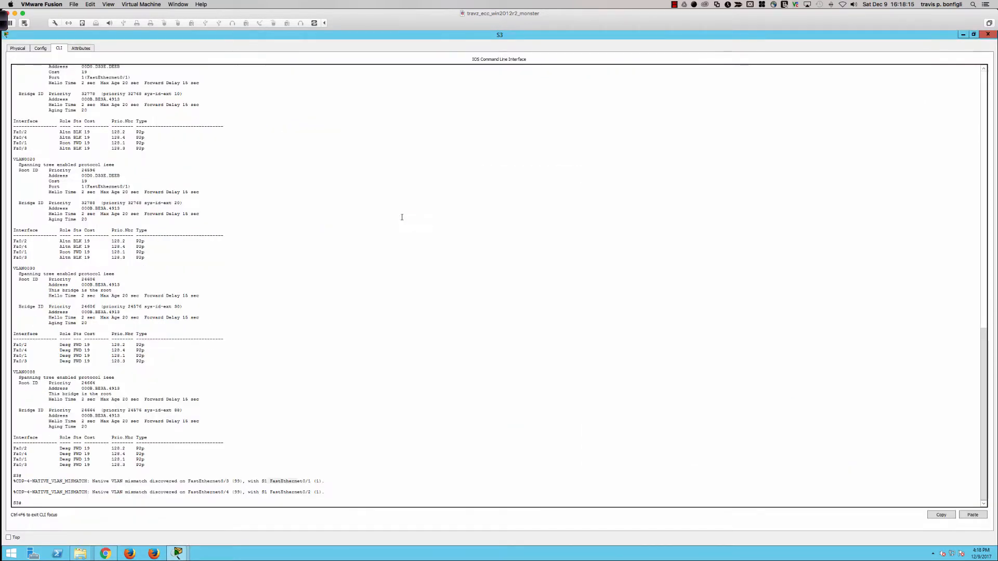
{"action": "double_click", "coordinate": [348, 38]}
{"action": "left_click_drag", "start_coordinate": [336, 187], "coordinate": [331, 291]}
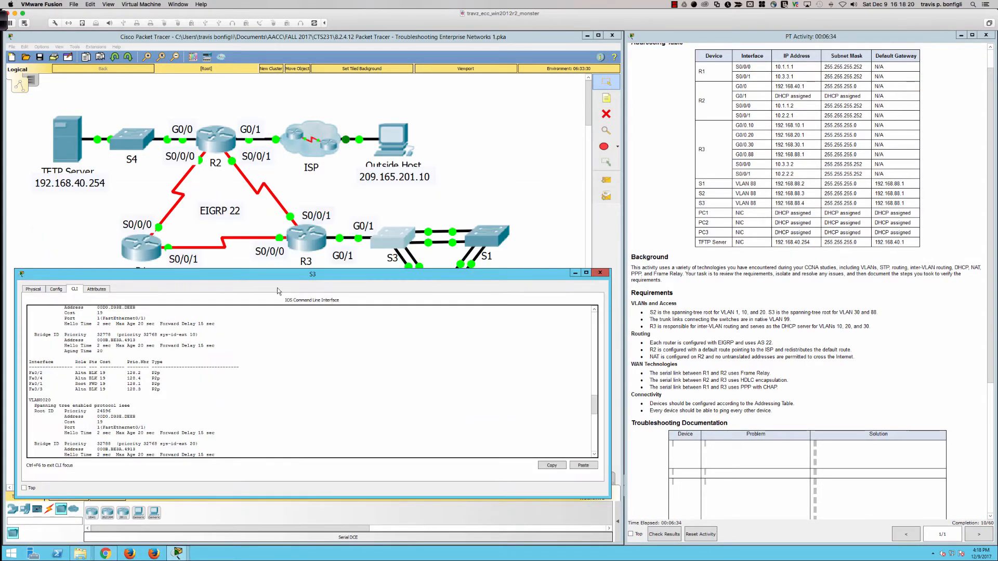
{"action": "left_click_drag", "start_coordinate": [254, 273], "coordinate": [254, 308]}
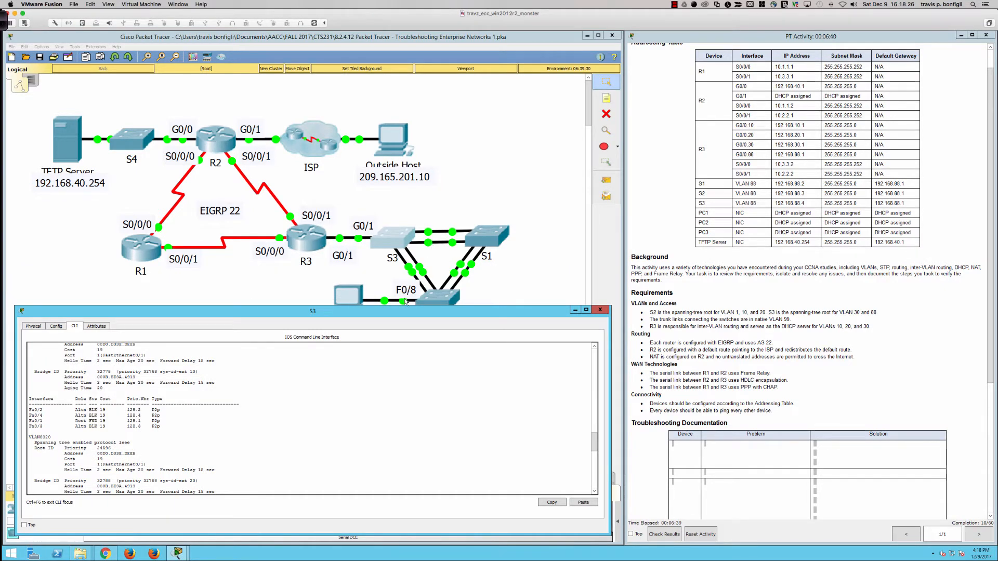
{"action": "scroll", "coordinate": [334, 379], "scroll_direction": "down", "scroll_amount": 18}
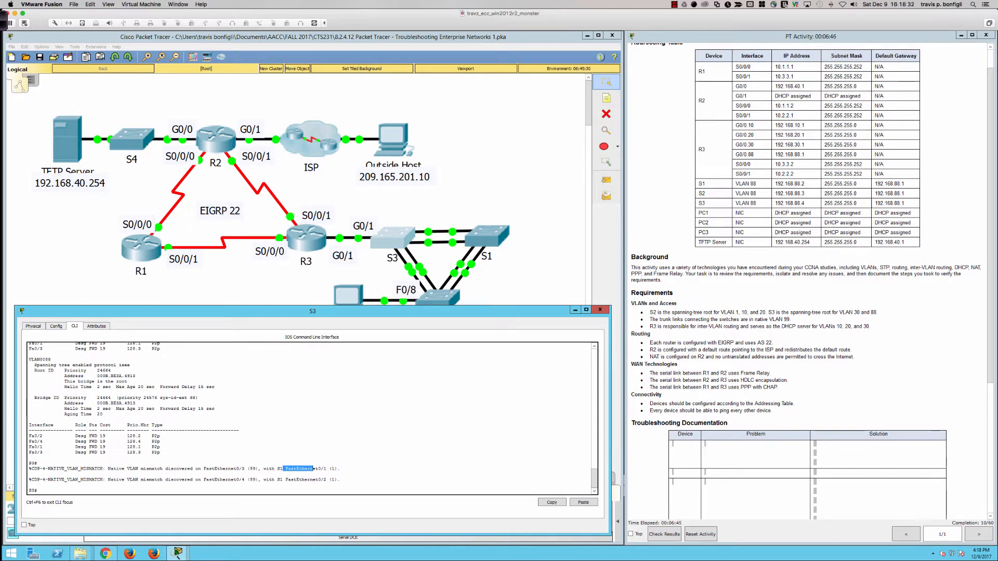
{"action": "left_click_drag", "start_coordinate": [251, 470], "coordinate": [278, 466]}
- Display S3's running configuration and check the native VLAN on its FastEthernet trunk interfaces
{"action": "type", "text": "sh run"}
{"action": "key", "text": "Return"}
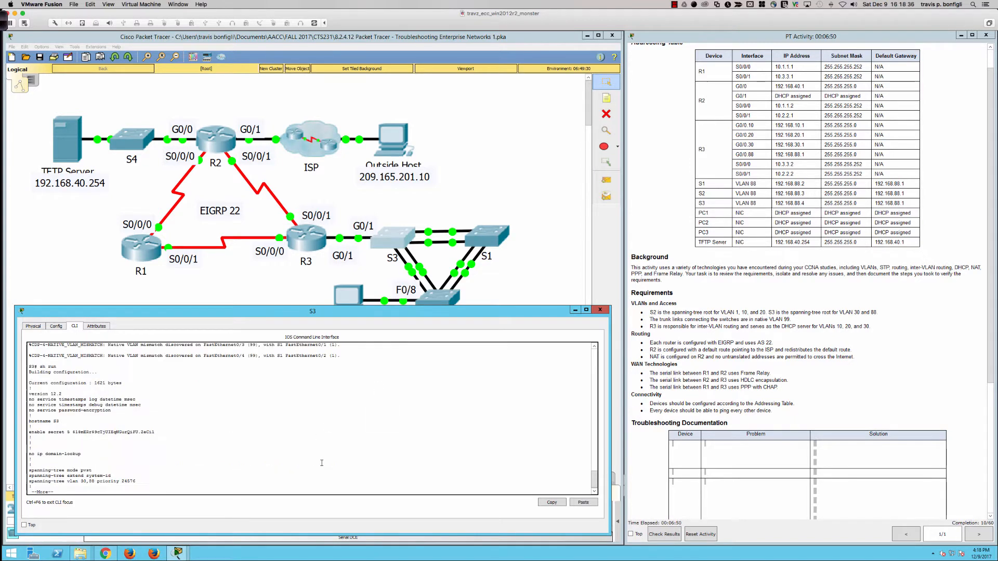
{"action": "key", "text": "space"}
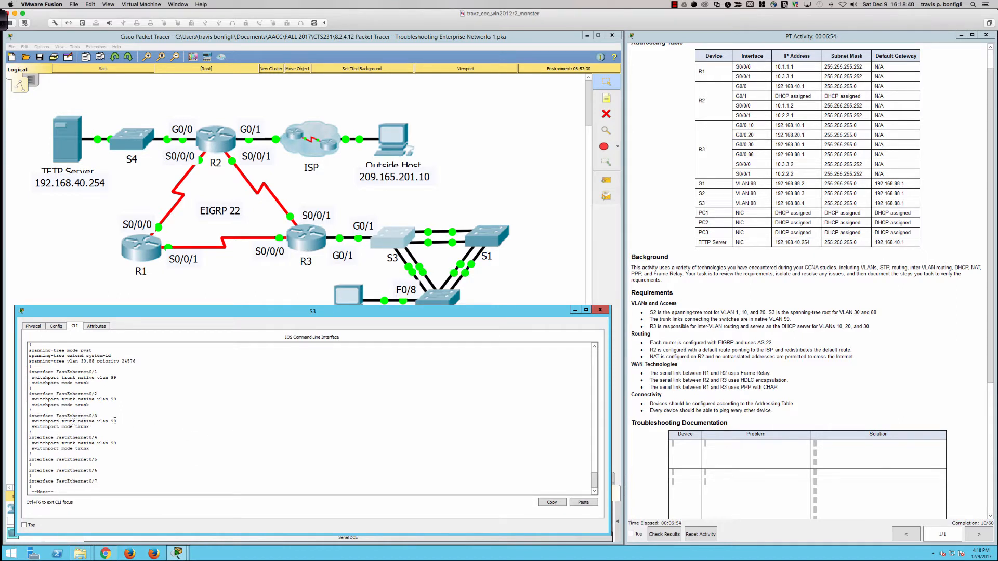
- Open S1's command line interface in a window widened to show full output lines
{"action": "left_click", "coordinate": [477, 236]}
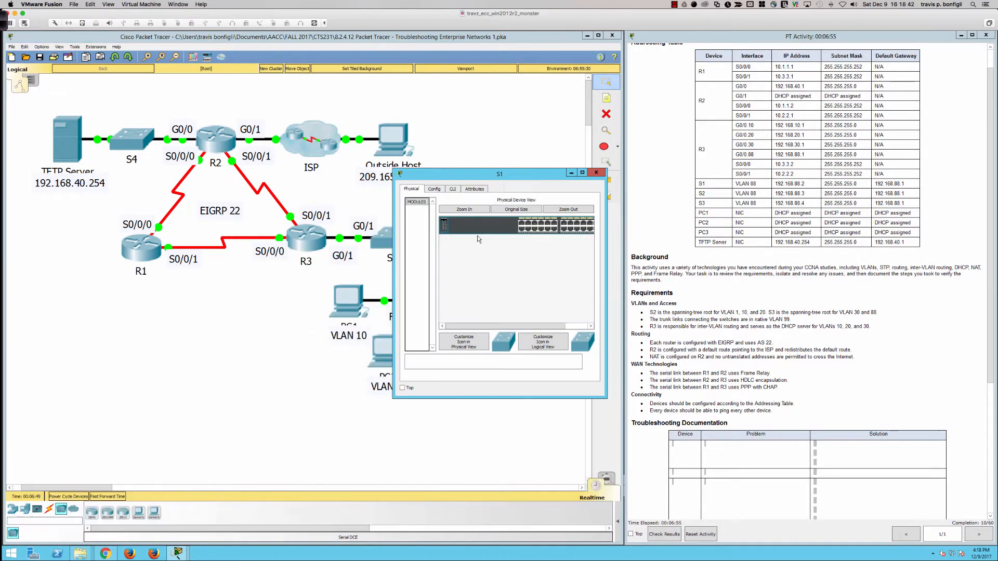
{"action": "left_click_drag", "start_coordinate": [607, 239], "coordinate": [837, 249]}
{"action": "left_click", "coordinate": [825, 256]}
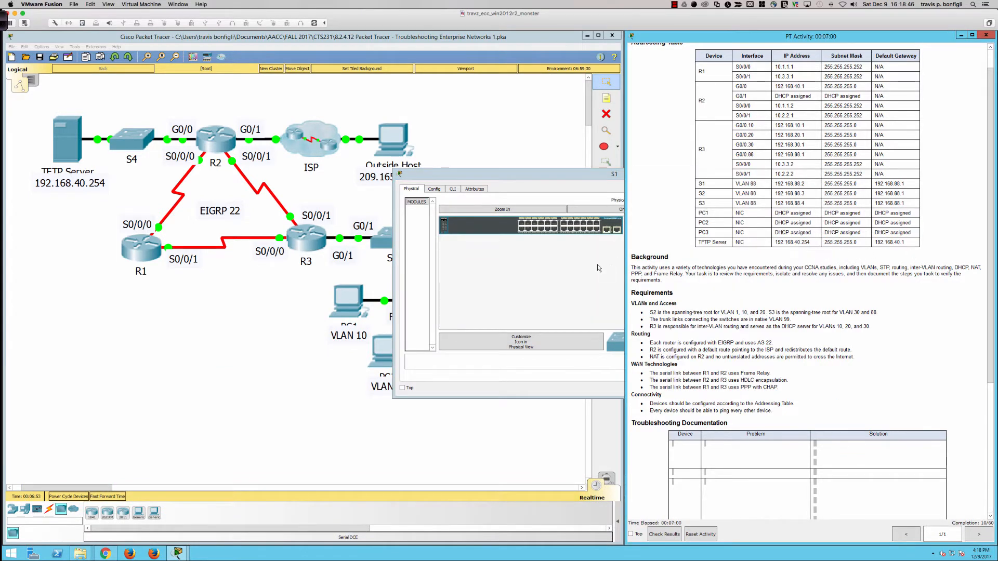
{"action": "left_click", "coordinate": [564, 208]}
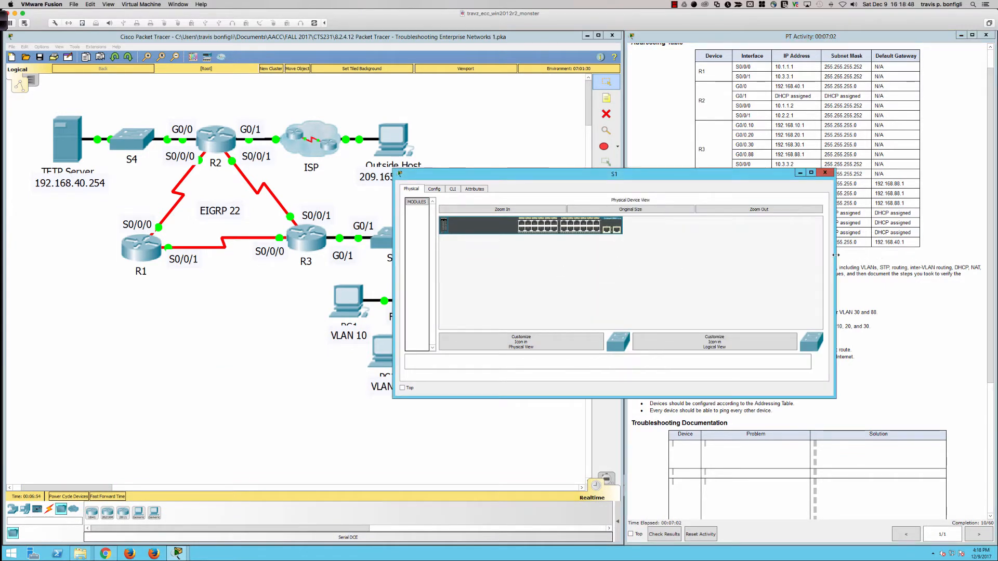
{"action": "left_click_drag", "start_coordinate": [836, 254], "coordinate": [960, 255]}
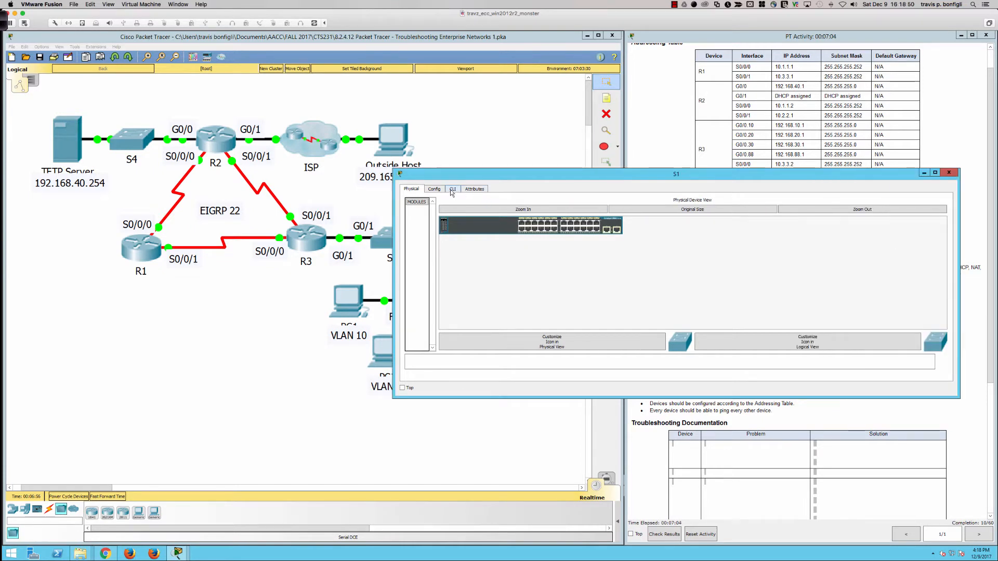
{"action": "left_click", "coordinate": [453, 189]}
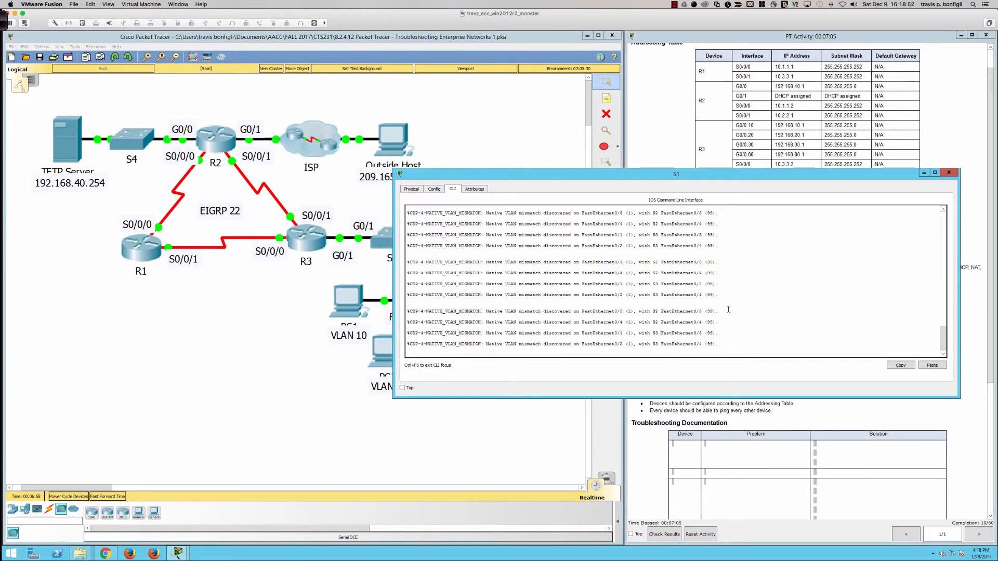
- Enter privileged EXEC mode on S1 with the enable password
{"action": "key", "text": "Return"}
{"action": "key", "text": "Return"}
{"action": "key", "text": "Return"}
{"action": "key", "text": "Return"}
{"action": "key", "text": "Return"}
{"action": "key", "text": "Return"}
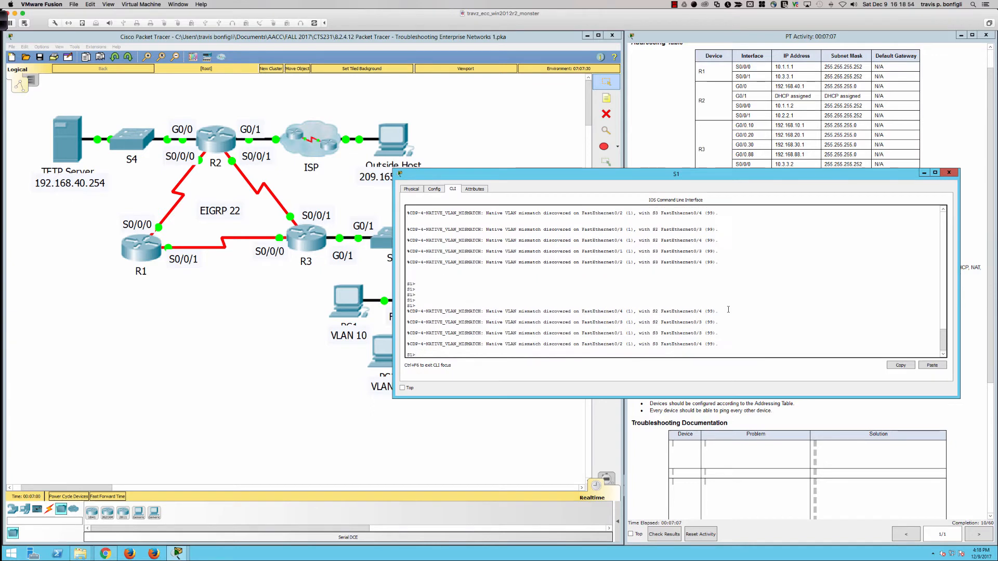
{"action": "type", "text": "en"}
{"action": "key", "text": "Return"}
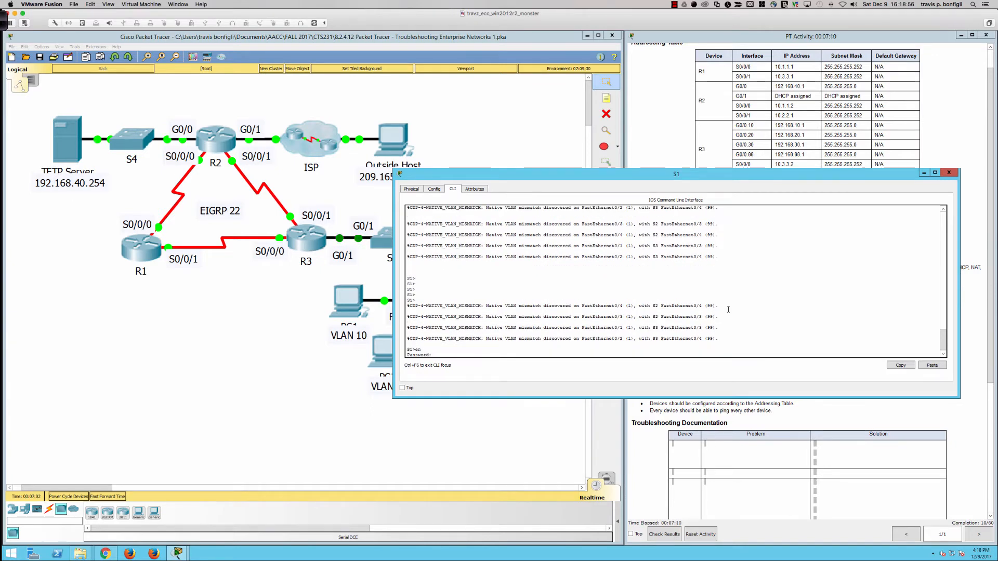
{"action": "key", "text": "Return"}
{"action": "key", "text": "Return"}
{"action": "key", "text": "Return"}
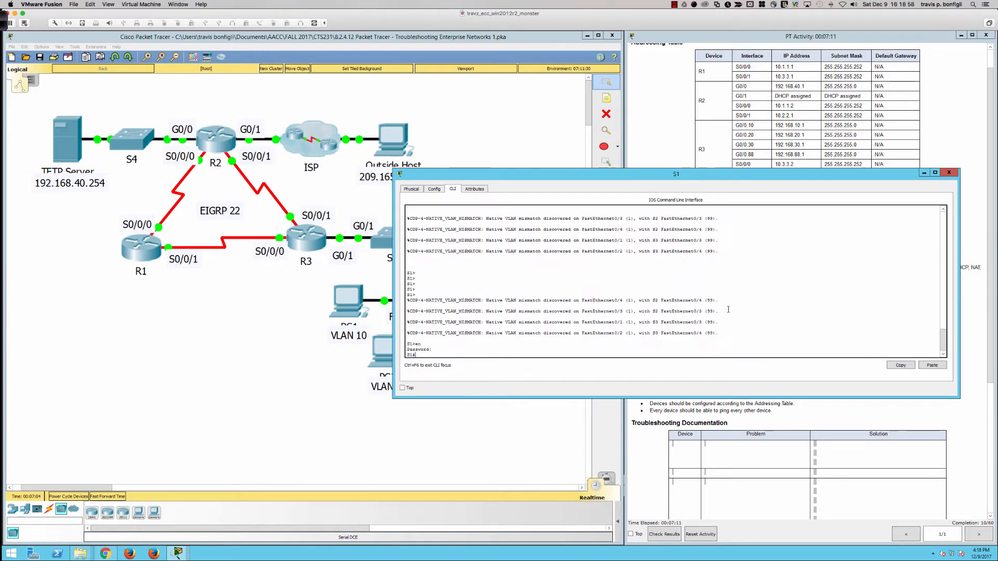
- Display S1's running configuration and check the native VLAN settings on FastEthernet0/1 through 0/4
{"action": "type", "text": "sh run"}
{"action": "key", "text": "Return"}
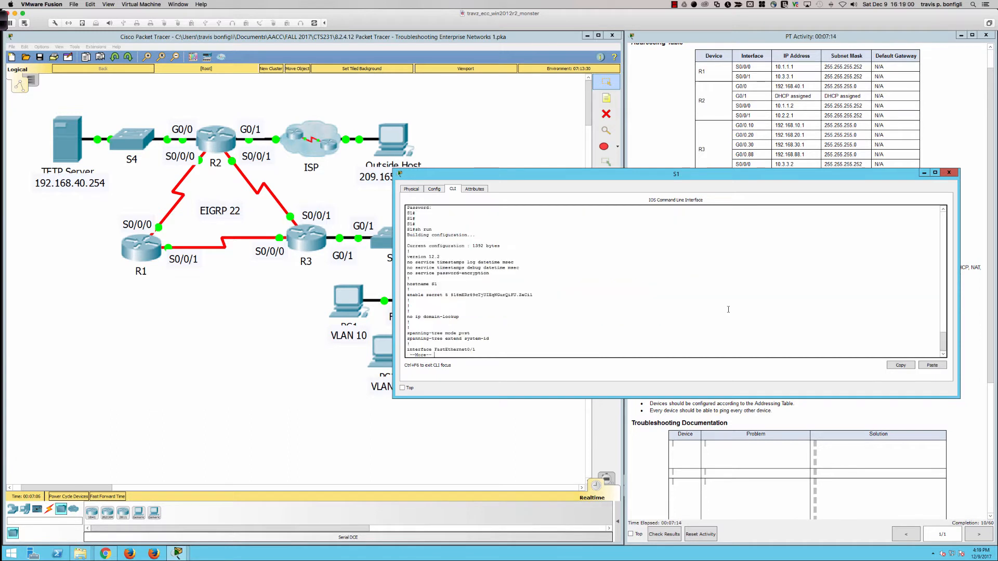
{"action": "key", "text": "Return"}
{"action": "key", "text": "Return"}
{"action": "key", "text": "Return"}
{"action": "key", "text": "Return"}
{"action": "key", "text": "Return"}
{"action": "key", "text": "Return"}
{"action": "key", "text": "Return"}
{"action": "key", "text": "Return"}
{"action": "key", "text": "Return"}
{"action": "key", "text": "Return"}
{"action": "key", "text": "Return"}
{"action": "key", "text": "Return"}
{"action": "key", "text": "Return"}
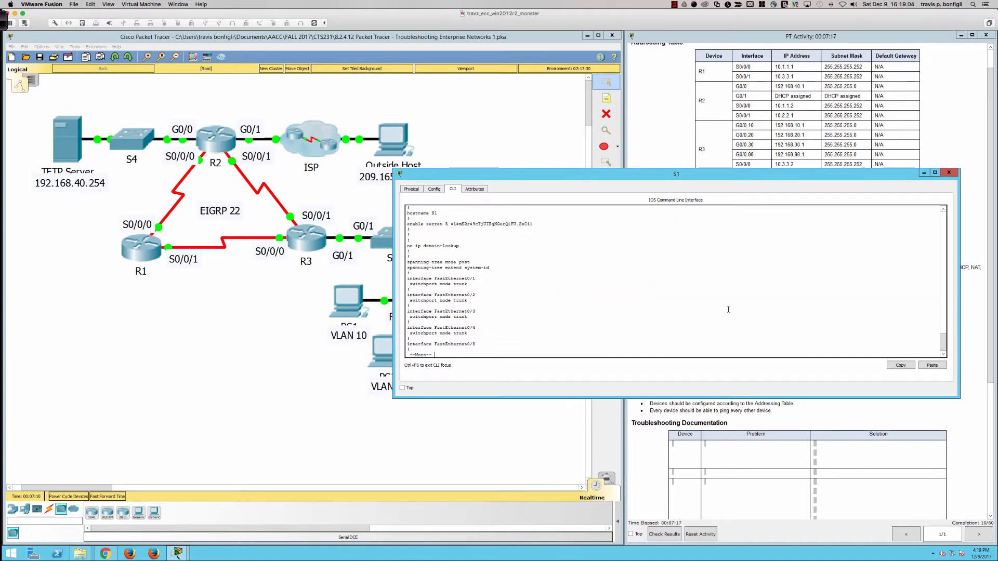
{"action": "key", "text": "q"}
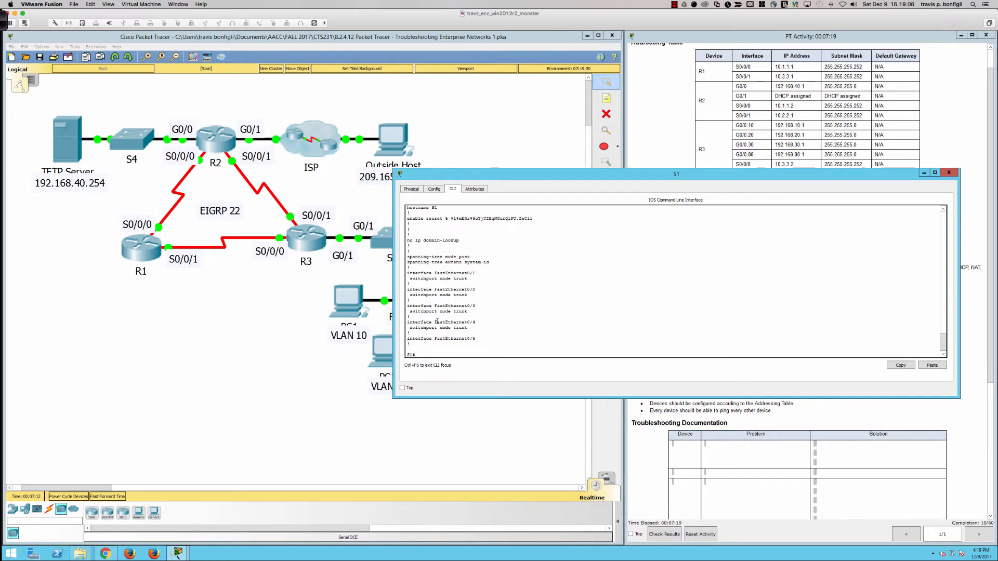
- Check the activity requirement on the native VLAN of the trunk links connecting the switches
{"action": "left_click", "coordinate": [634, 419]}
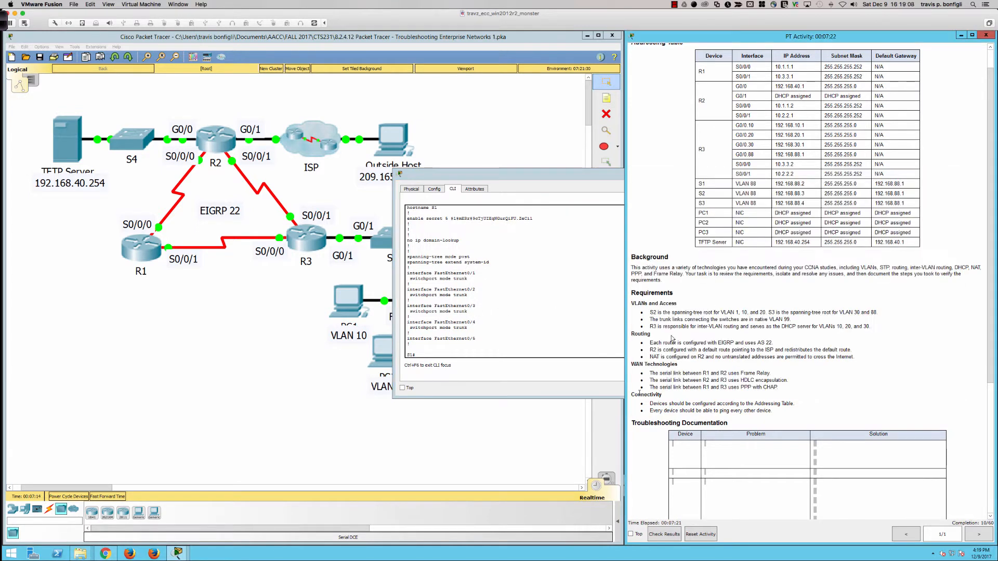
{"action": "left_click_drag", "start_coordinate": [665, 320], "coordinate": [791, 321]}
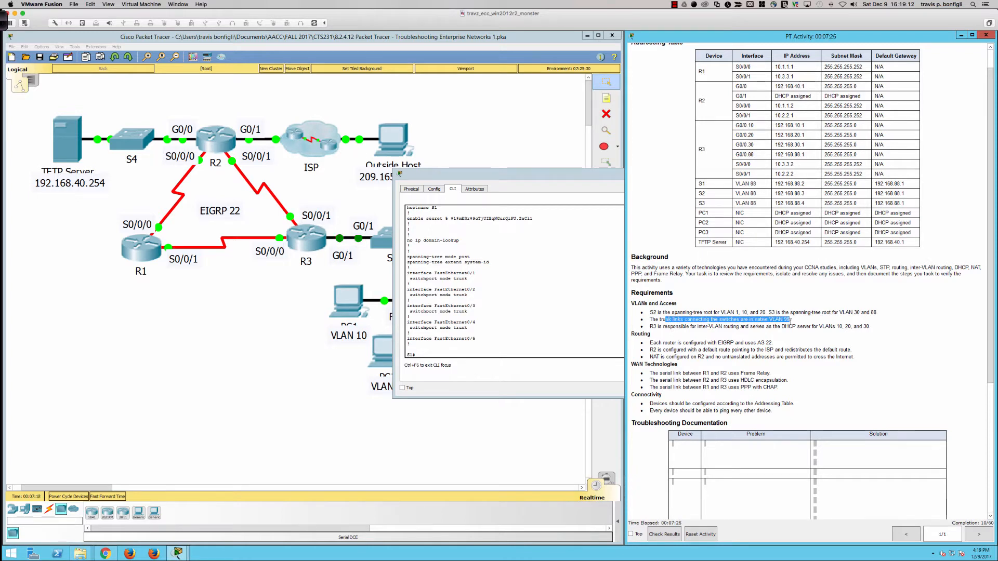
{"action": "left_click", "coordinate": [549, 323]}
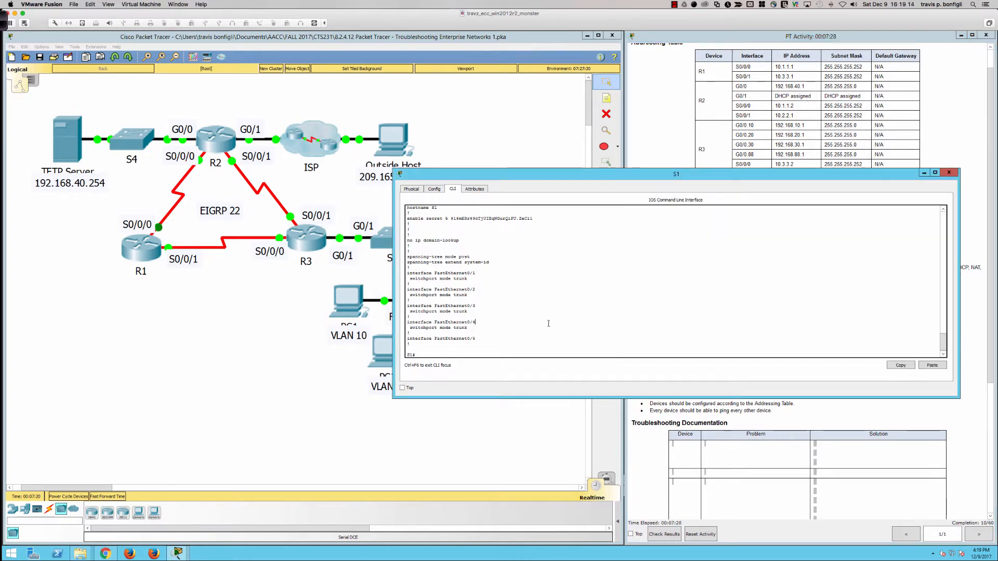
- Set the trunk native VLAN to 99 on S1's interface range fa0/1-4 in configuration mode
{"action": "key", "text": "Return"}
{"action": "key", "text": "Return"}
{"action": "type", "text": "conf t"}
{"action": "key", "text": "Return"}
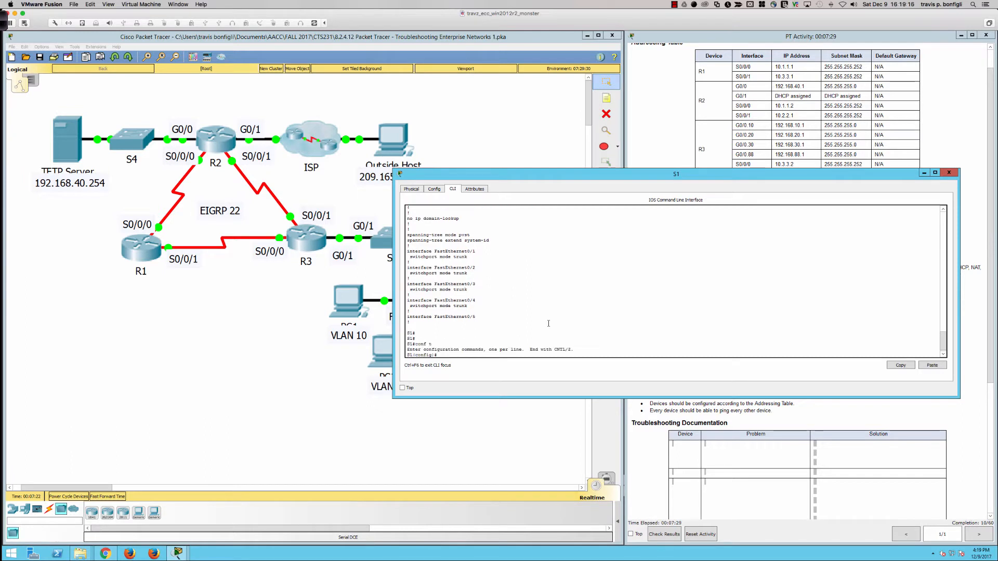
{"action": "type", "text": "int fa fa0/1-4"}
{"action": "key", "text": "Return"}
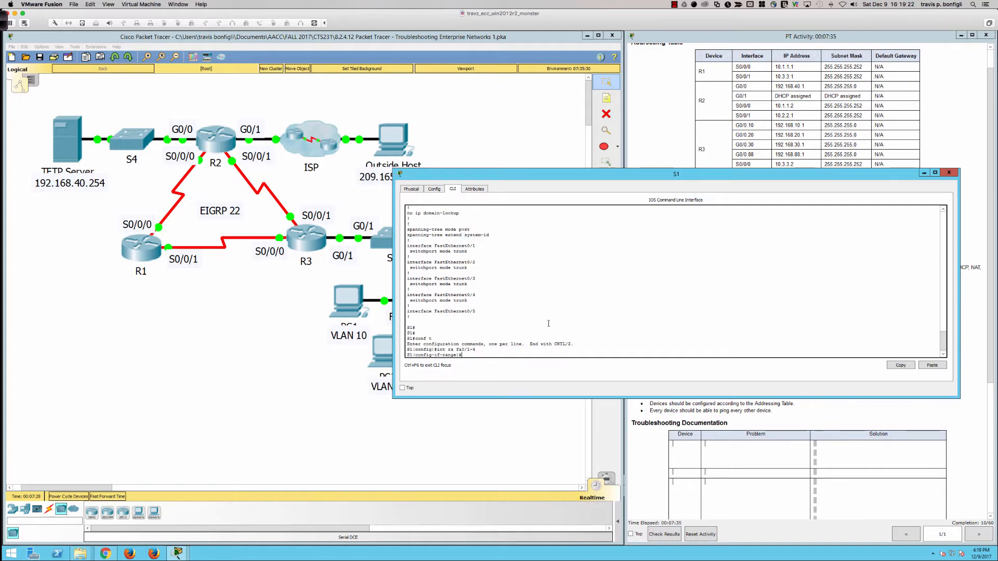
{"action": "type", "text": "swi"}
{"action": "key", "text": "Tab"}
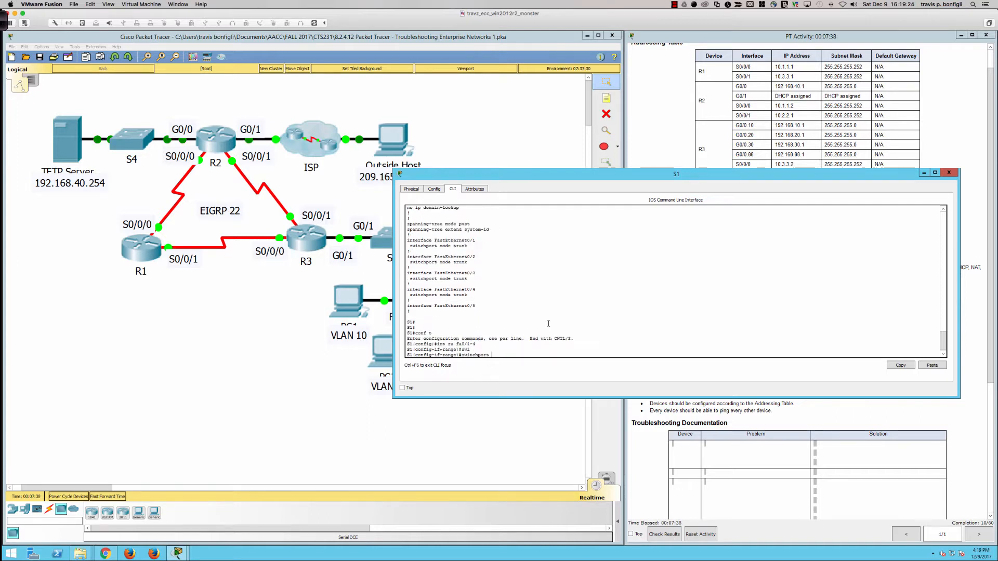
{"action": "type", "text": "tru"}
{"action": "key", "text": "Tab"}
{"action": "type", "text": "nati"}
{"action": "key", "text": "Tab"}
{"action": "type", "text": "vlan"}
{"action": "key", "text": "Tab"}
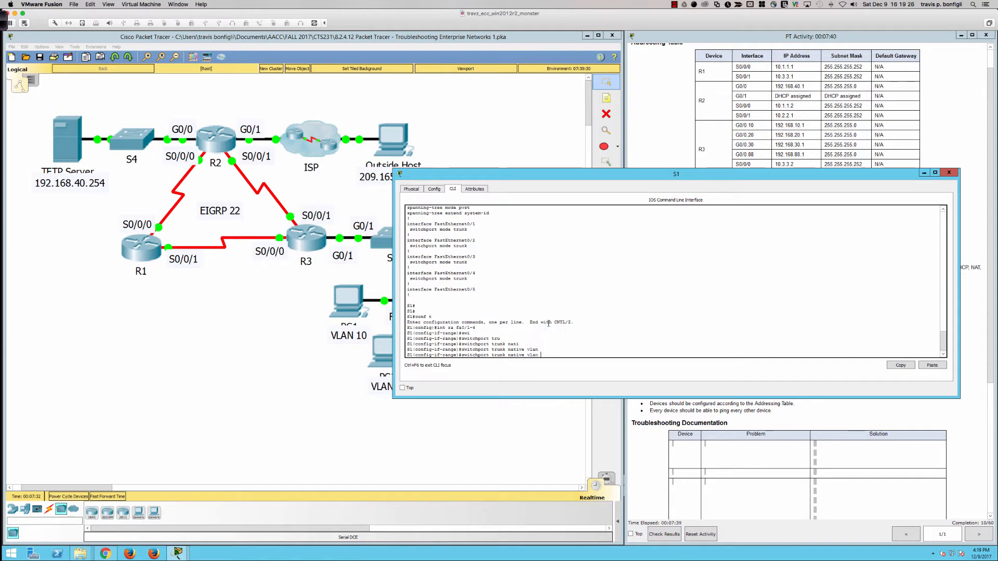
{"action": "type", "text": "99"}
{"action": "key", "text": "Return"}
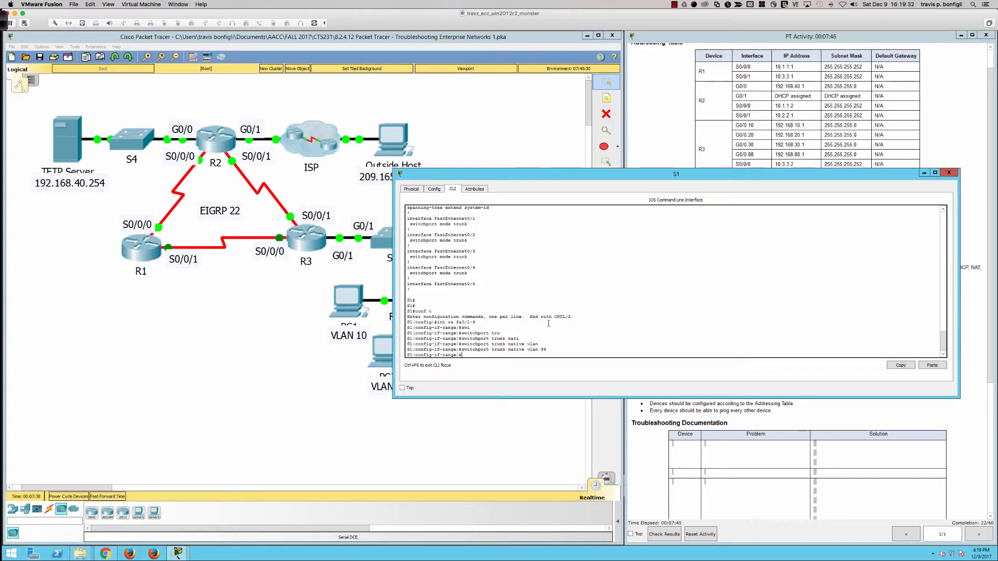
- Display S1's interface trunk status and check the native VLAN of Fa0/1 through Fa0/4
{"action": "left_click", "coordinate": [633, 414]}
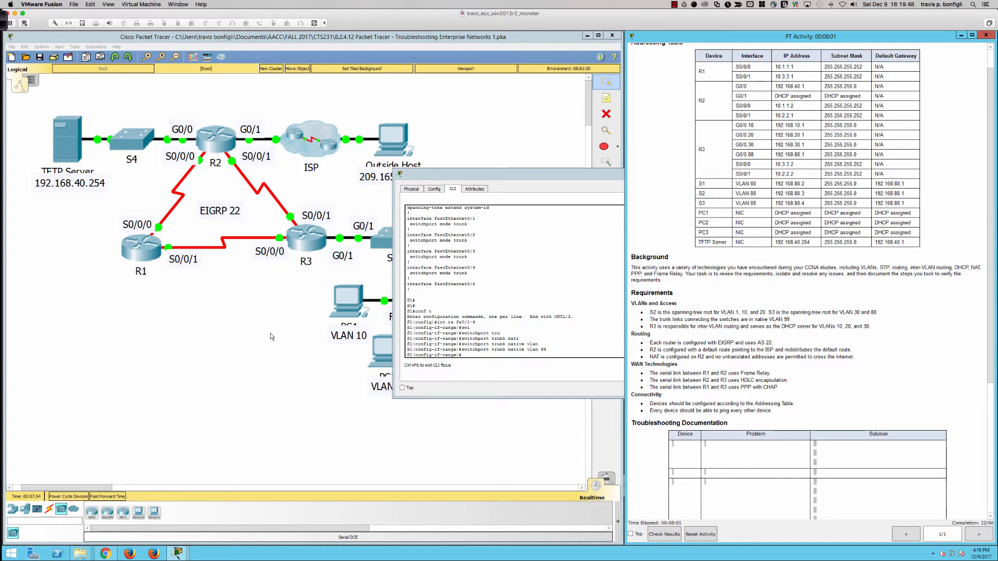
{"action": "left_click", "coordinate": [481, 405]}
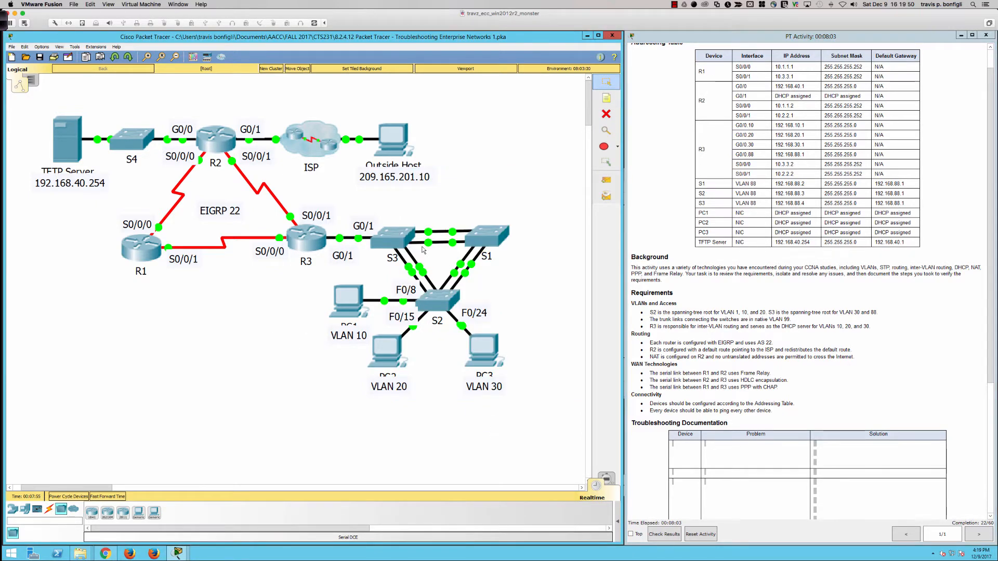
{"action": "left_click", "coordinate": [473, 237]}
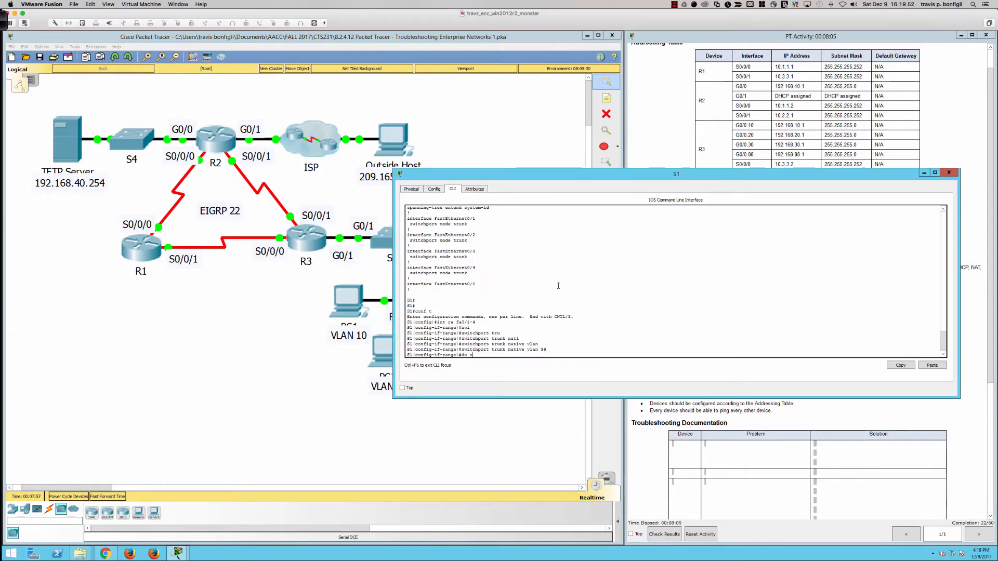
{"action": "type", "text": "h int trunk"}
{"action": "key", "text": "Return"}
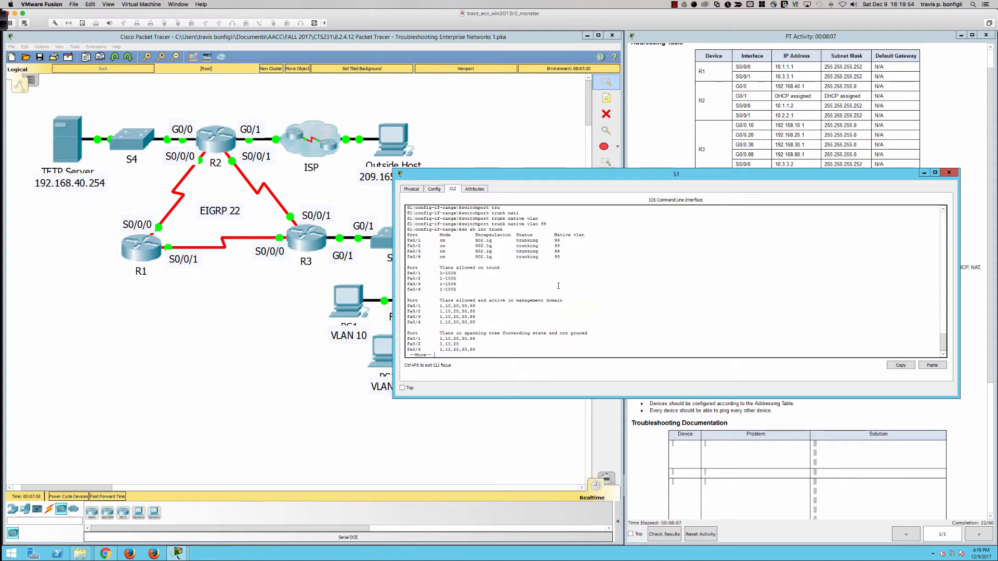
{"action": "left_click_drag", "start_coordinate": [567, 242], "coordinate": [568, 258]}
- Display S2's interface trunk status to check the native VLAN of its trunk ports
{"action": "left_click", "coordinate": [325, 414]}
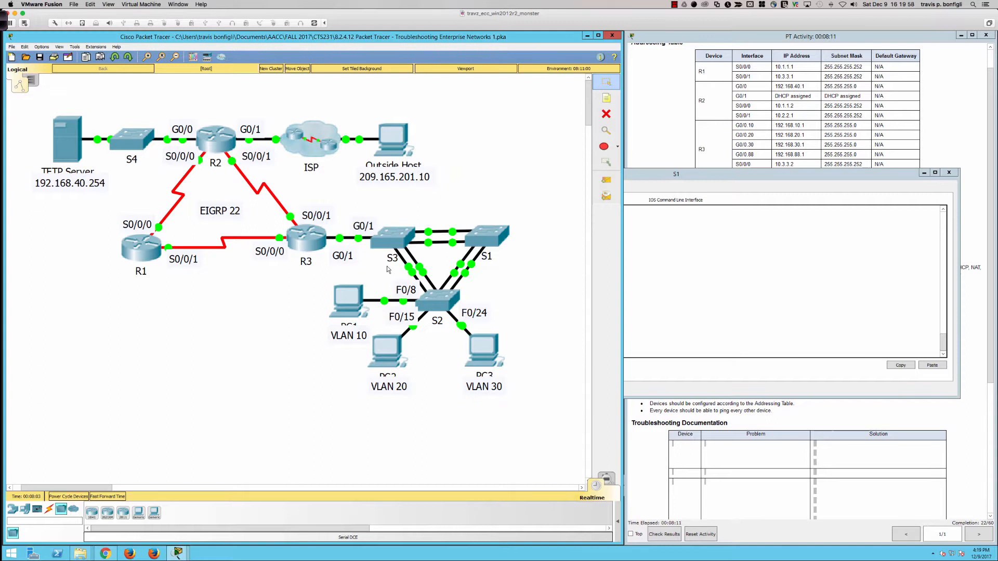
{"action": "left_click", "coordinate": [438, 300]}
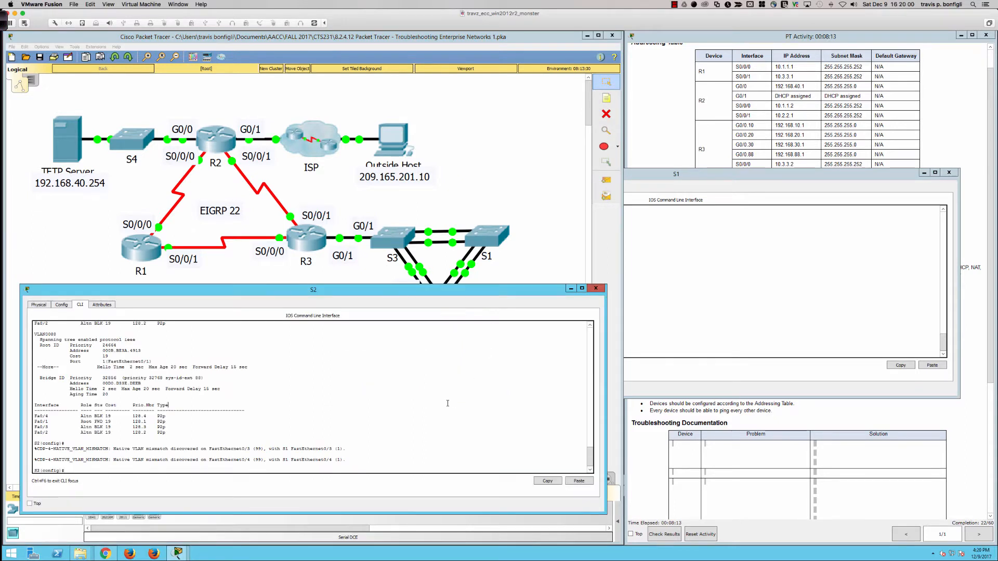
{"action": "type", "text": "o sh i"}
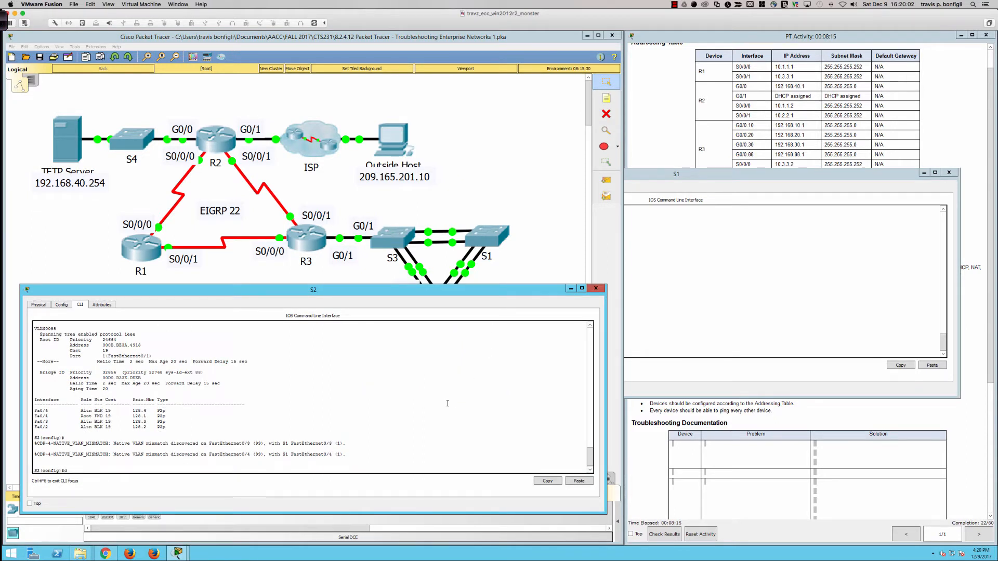
{"action": "type", "text": "o sh int trunk"}
{"action": "key", "text": "Return"}
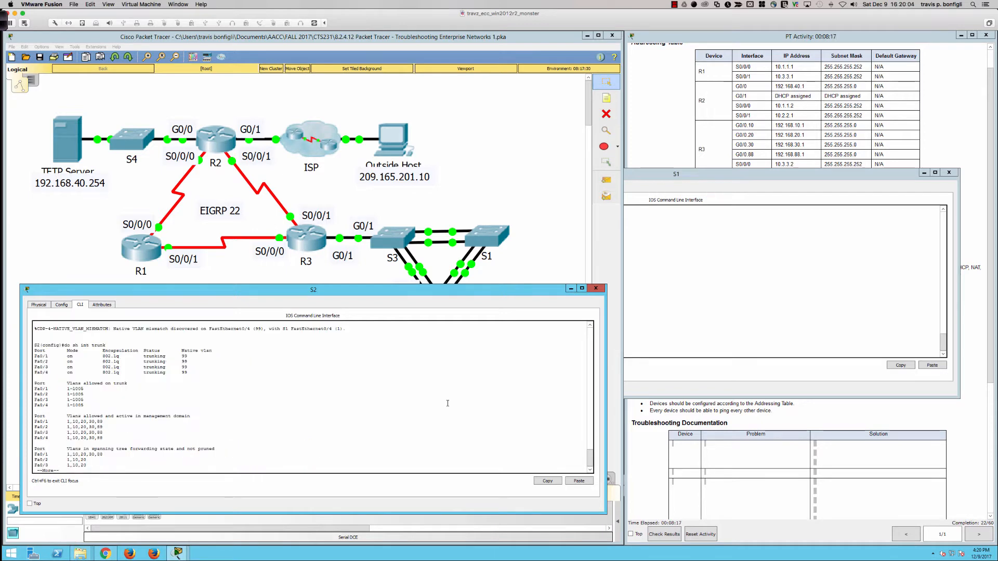
- Display S3's interface trunk status and compare its native VLANs with those on S1
{"action": "left_click", "coordinate": [491, 241]}
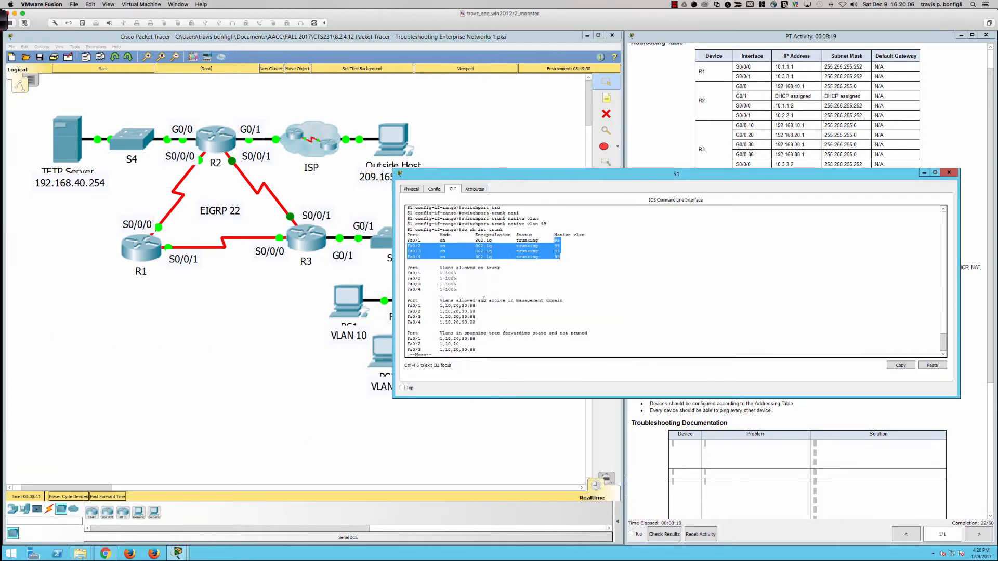
{"action": "left_click", "coordinate": [304, 366]}
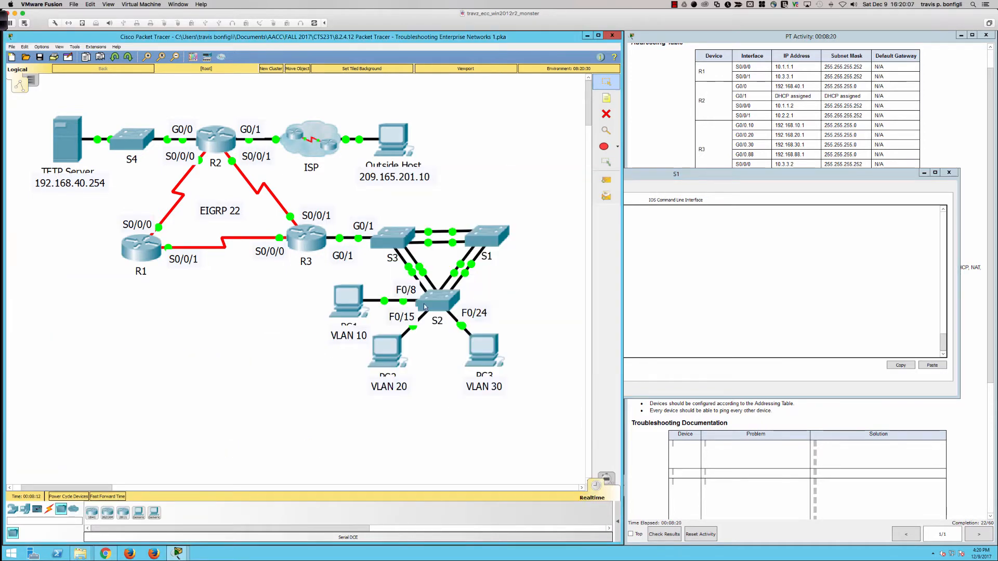
{"action": "left_click", "coordinate": [402, 251]}
{"action": "key", "text": "space"}
{"action": "type", "text": "sh int "}
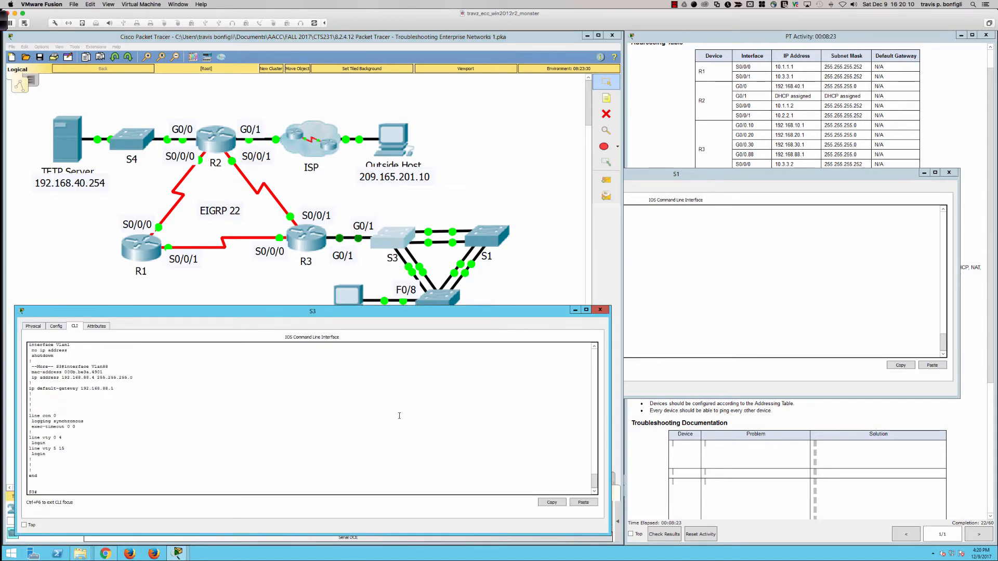
{"action": "type", "text": "trunk"}
{"action": "key", "text": "Return"}
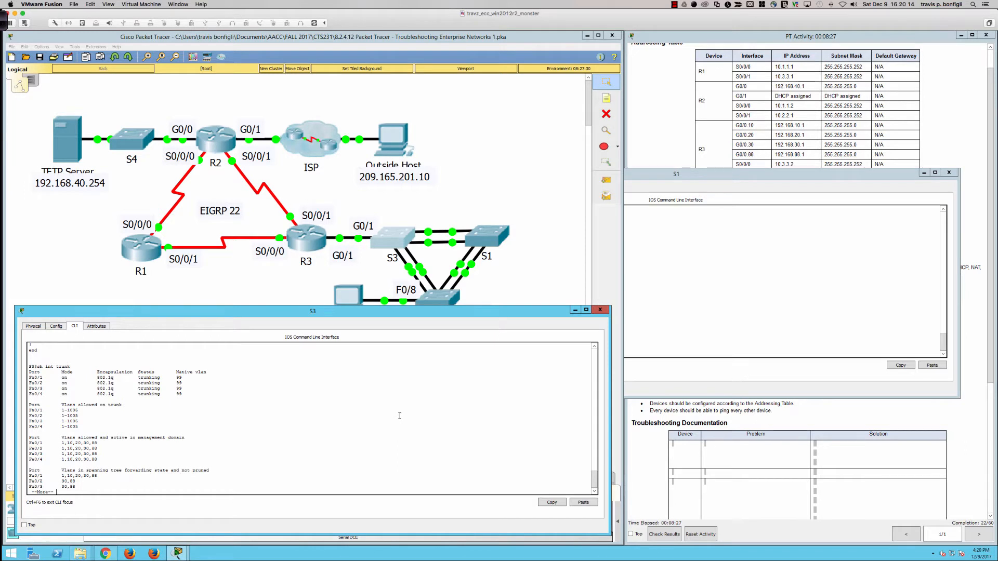
- Read the requirement on R3's inter-VLAN routing and DHCP service for VLANs 10, 20, and 30
{"action": "left_click", "coordinate": [656, 439]}
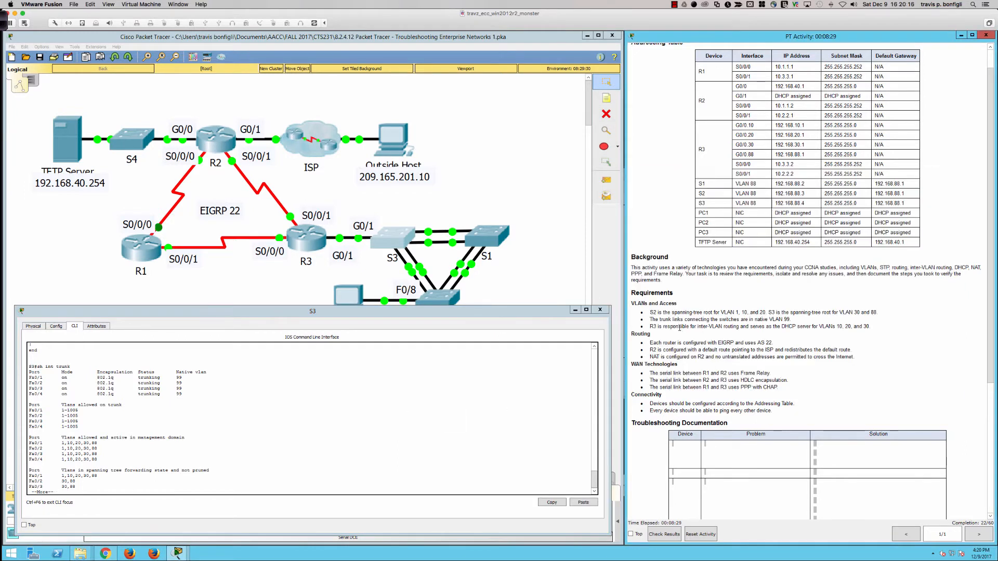
{"action": "left_click_drag", "start_coordinate": [650, 327], "coordinate": [732, 328]}
{"action": "left_click", "coordinate": [759, 328]}
- Open R3's device window and enlarge it over the topology
{"action": "left_click", "coordinate": [308, 241]}
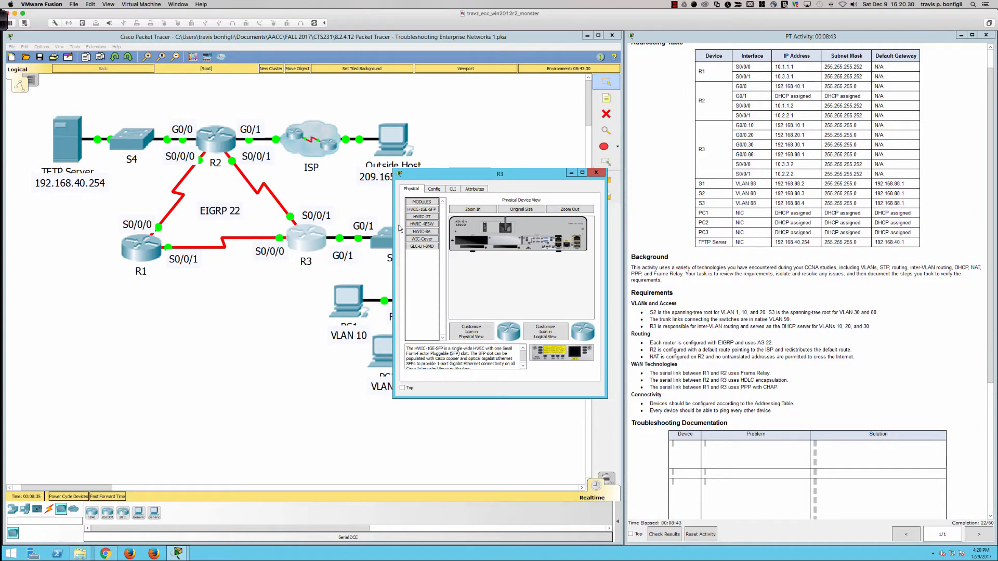
{"action": "left_click_drag", "start_coordinate": [393, 226], "coordinate": [16, 238]}
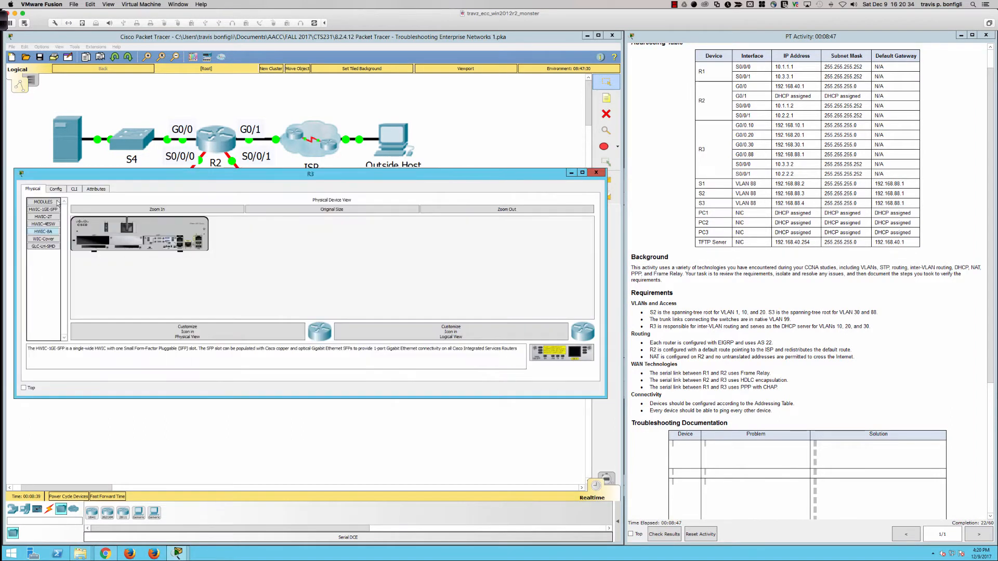
{"action": "mouse_move", "coordinate": [83, 170]}
{"action": "left_mouse_down"}
{"action": "mouse_move", "coordinate": [93, 49]}
{"action": "mouse_move", "coordinate": [103, 86]}
{"action": "mouse_move", "coordinate": [100, 174]}
{"action": "left_mouse_up"}
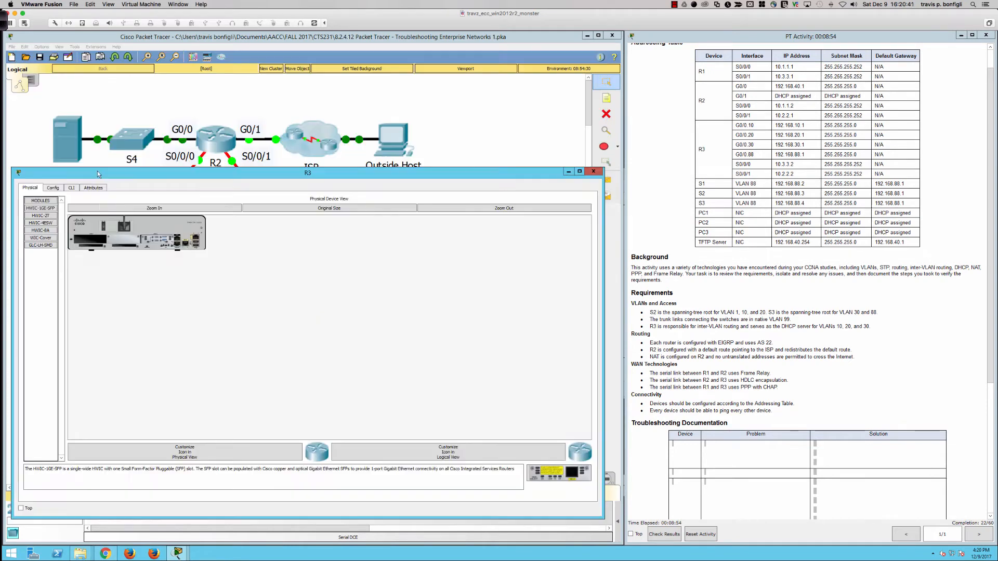
- Open R3's command line and enter privileged EXEC mode with the enable password
{"action": "left_click", "coordinate": [71, 188]}
{"action": "key", "text": "Return"}
{"action": "key", "text": "Return"}
{"action": "key", "text": "Return"}
{"action": "key", "text": "Return"}
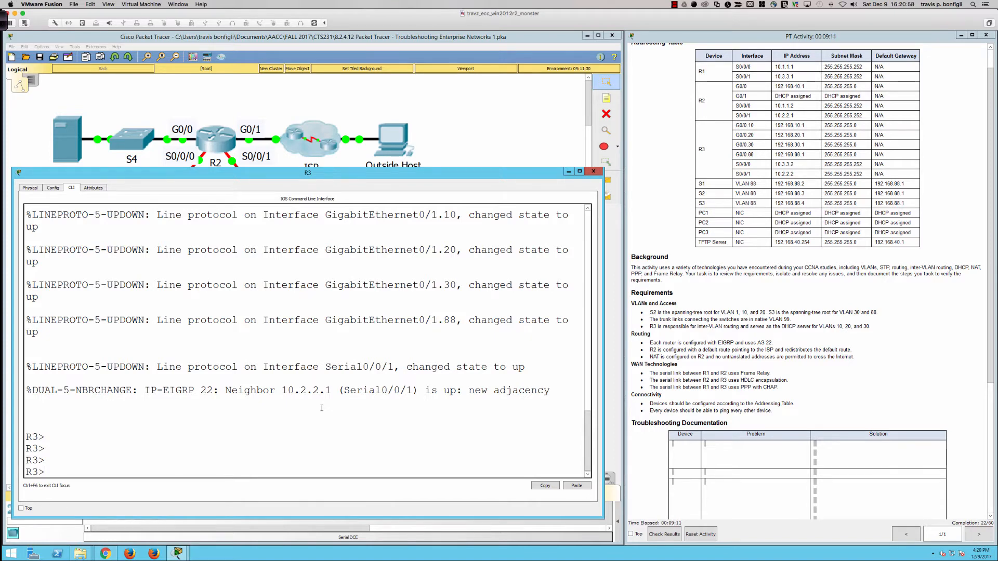
{"action": "key", "text": "Return"}
{"action": "type", "text": "en"}
{"action": "key", "text": "Tab"}
{"action": "key", "text": "Return"}
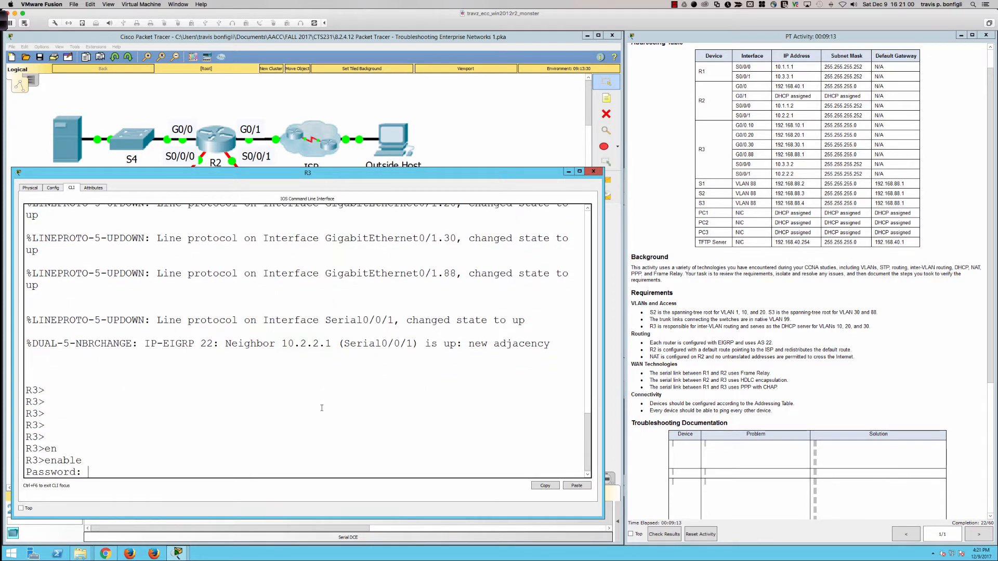
{"action": "key", "text": "Return"}
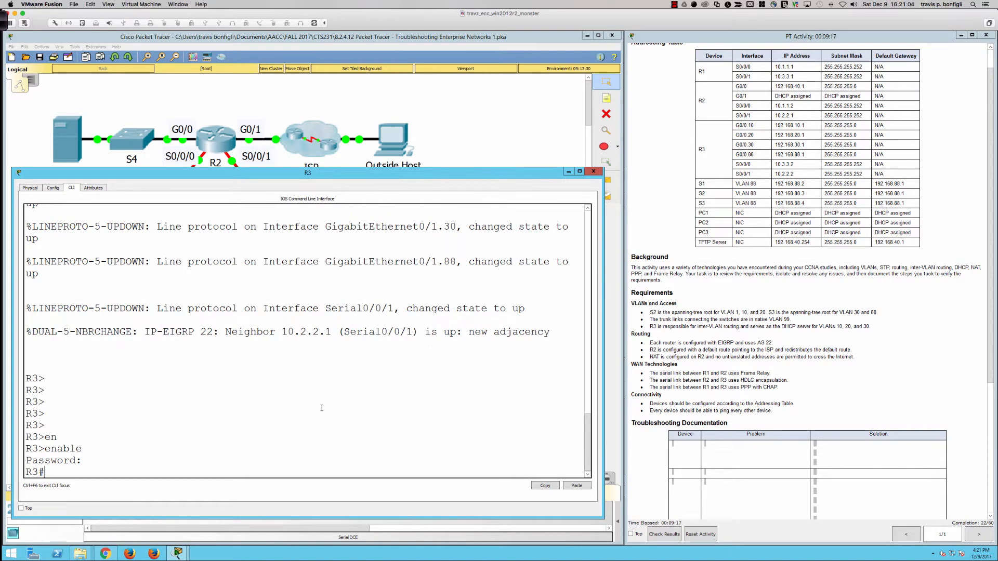
- Display R3's running configuration and examine the DHCP excluded addresses and the pools for VLANs 10, 20, and 30
{"action": "type", "text": "sh run"}
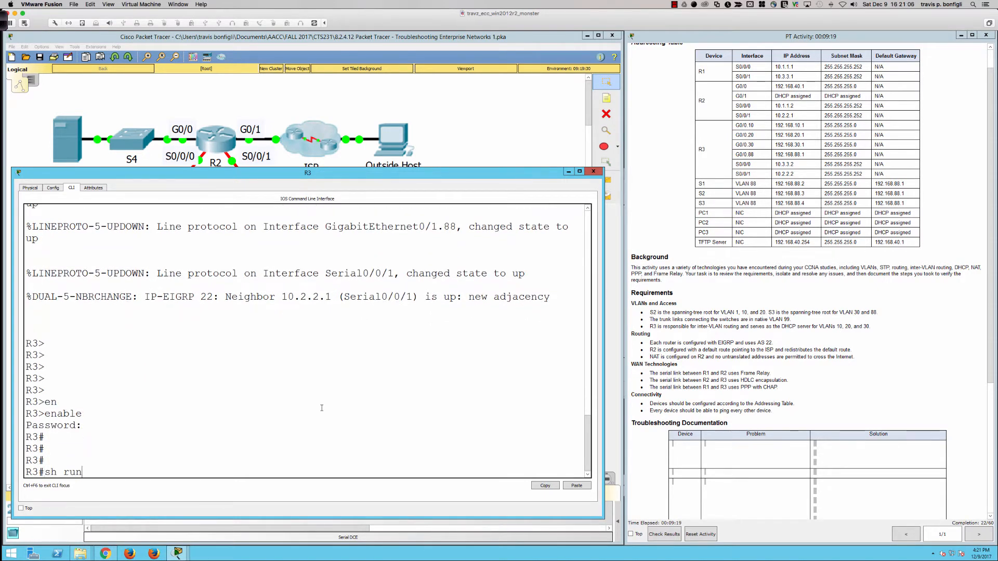
{"action": "key", "text": "Return"}
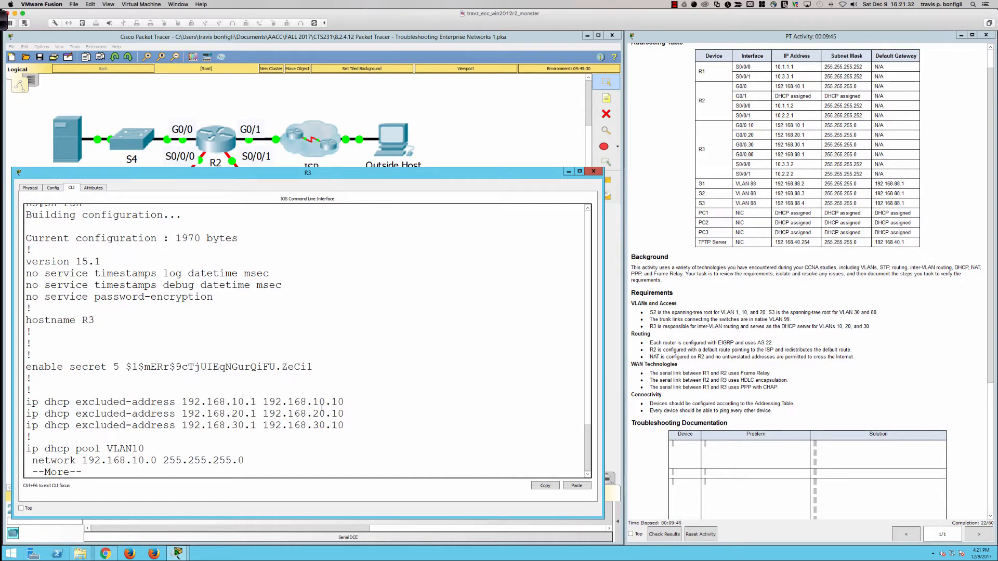
{"action": "key", "text": "Return"}
{"action": "key", "text": "Return"}
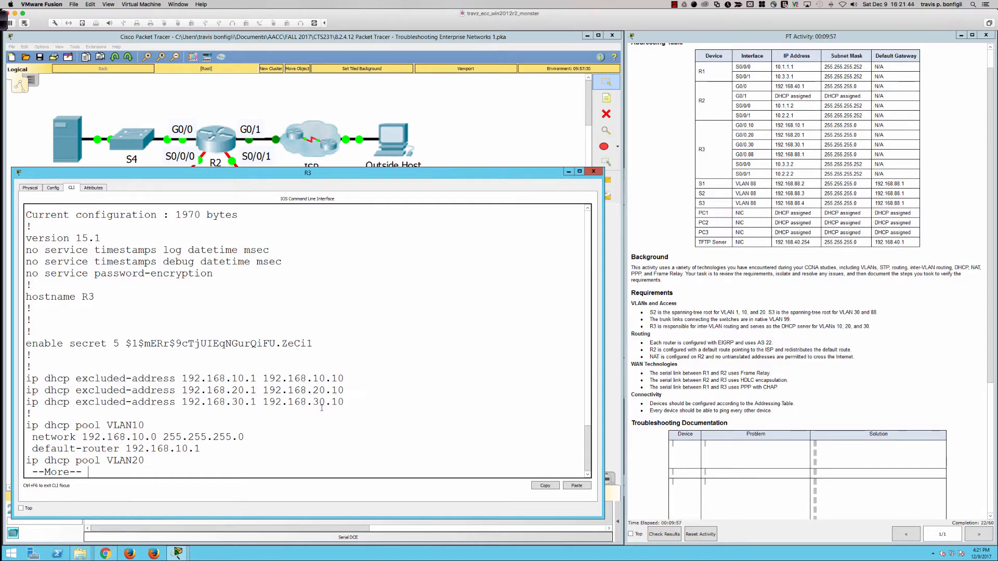
{"action": "key", "text": "Return"}
{"action": "key", "text": "Return"}
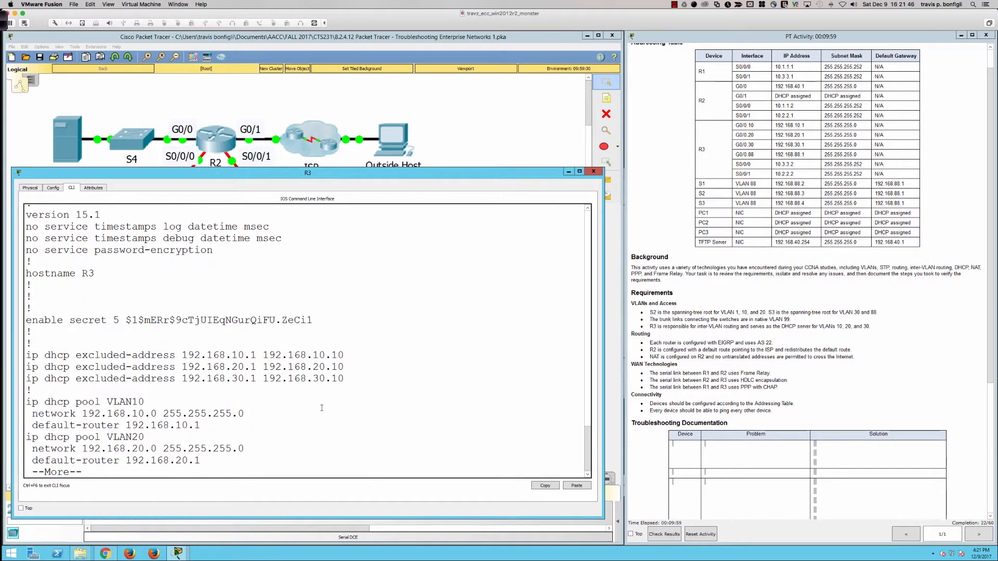
{"action": "key", "text": "Return"}
{"action": "key", "text": "Return"}
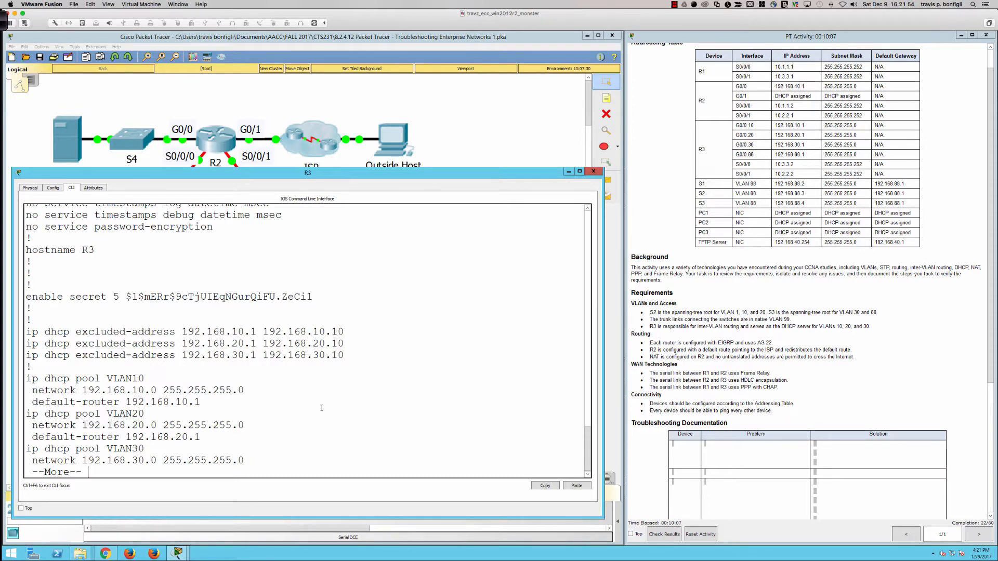
{"action": "key", "text": "Return"}
{"action": "key", "text": "Return"}
{"action": "key", "text": "Return"}
{"action": "key", "text": "Return"}
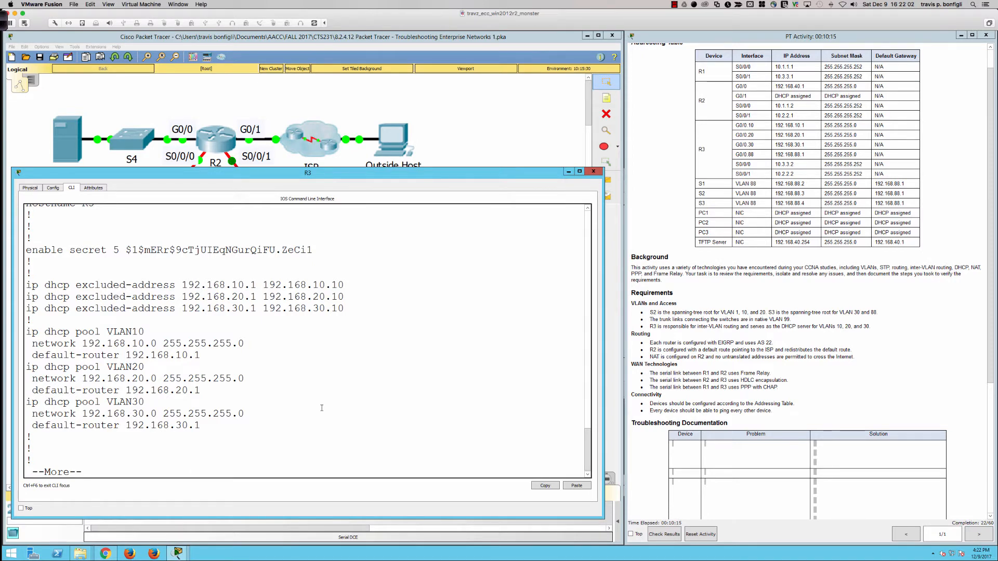
- Continue through R3's running configuration to the GigabitEthernet interfaces and the first GigabitEthernet0/1 subinterfaces
{"action": "key", "text": "Return"}
{"action": "key", "text": "Return"}
{"action": "key", "text": "Return"}
{"action": "key", "text": "Return"}
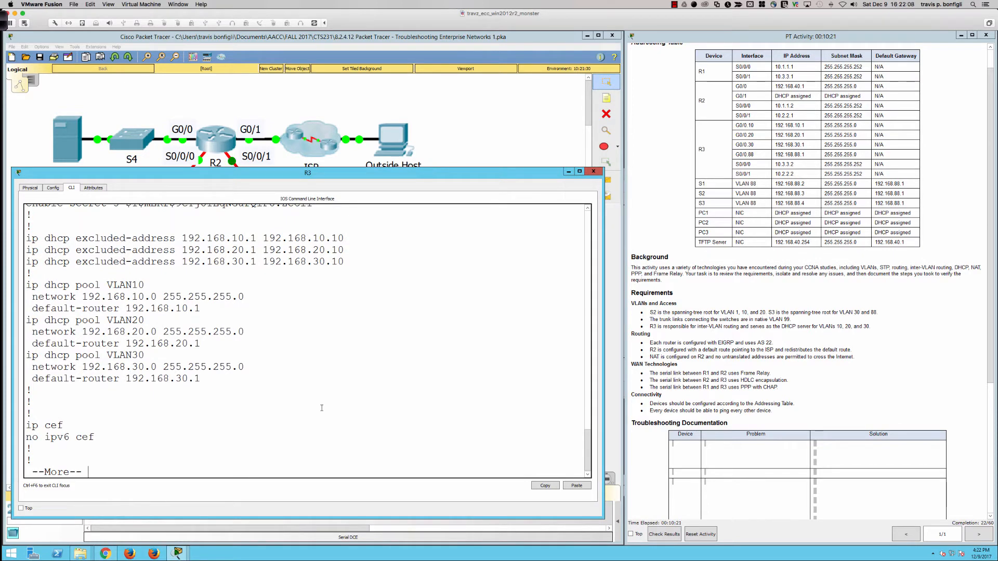
{"action": "key", "text": "Return"}
{"action": "key", "text": "Return"}
{"action": "key", "text": "Return"}
{"action": "key", "text": "Return"}
{"action": "key", "text": "Return"}
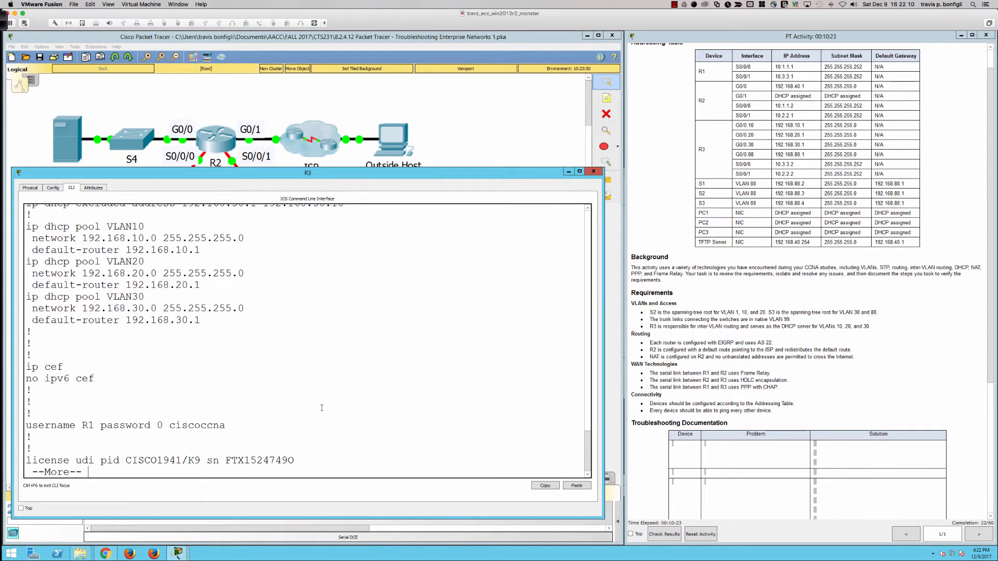
{"action": "key", "text": "Return"}
{"action": "key", "text": "Return"}
{"action": "key", "text": "Return"}
{"action": "key", "text": "Return"}
{"action": "key", "text": "Return"}
{"action": "key", "text": "Return"}
{"action": "key", "text": "Return"}
{"action": "key", "text": "Return"}
{"action": "key", "text": "Return"}
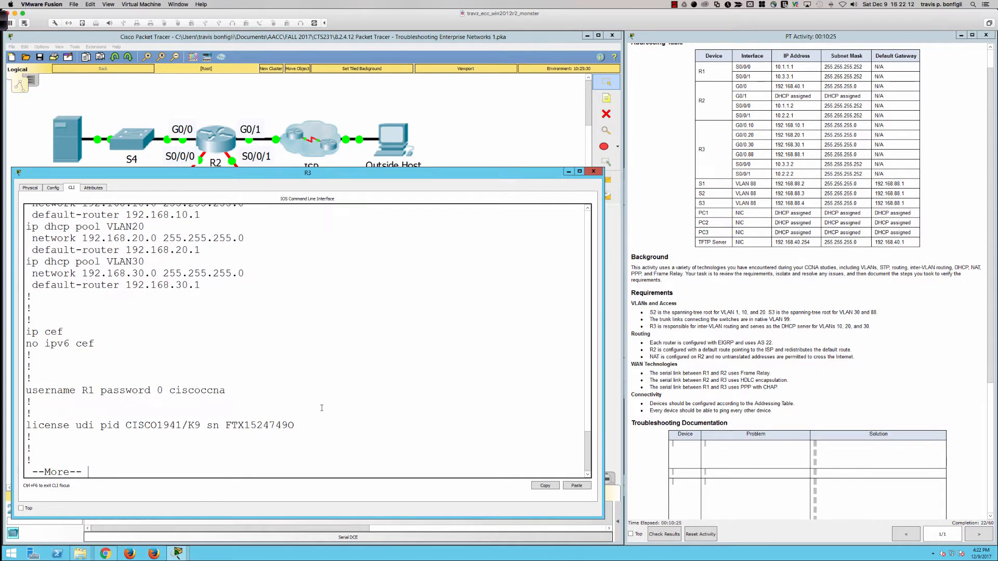
{"action": "key", "text": "Return"}
{"action": "key", "text": "Return"}
{"action": "key", "text": "Return"}
{"action": "key", "text": "Return"}
{"action": "key", "text": "Return"}
{"action": "key", "text": "Return"}
{"action": "key", "text": "Return"}
{"action": "key", "text": "Return"}
{"action": "key", "text": "Return"}
{"action": "key", "text": "Return"}
{"action": "key", "text": "Return"}
{"action": "key", "text": "Return"}
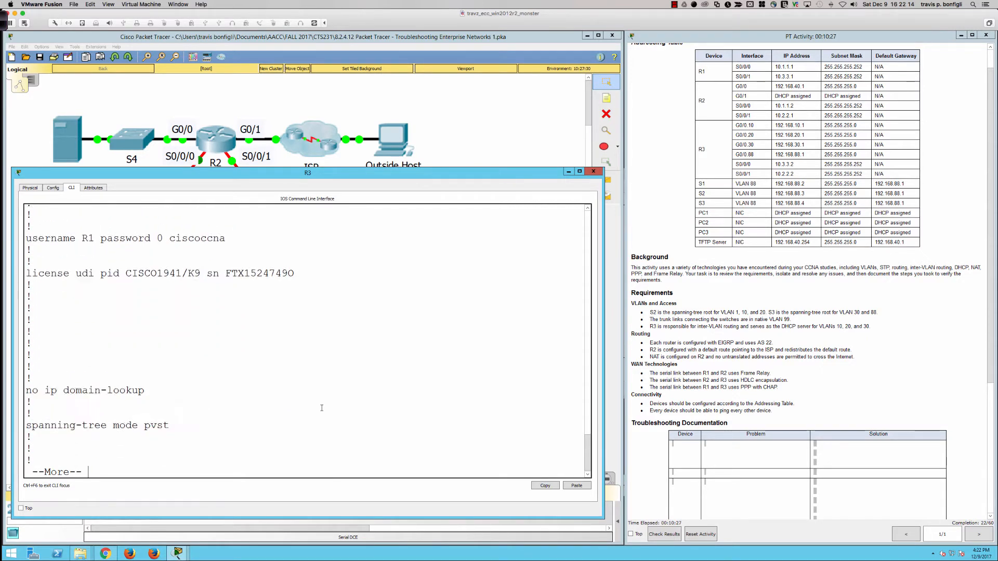
{"action": "key", "text": "Return"}
{"action": "key", "text": "Return"}
{"action": "key", "text": "Return"}
{"action": "key", "text": "Return"}
{"action": "key", "text": "Return"}
{"action": "key", "text": "Return"}
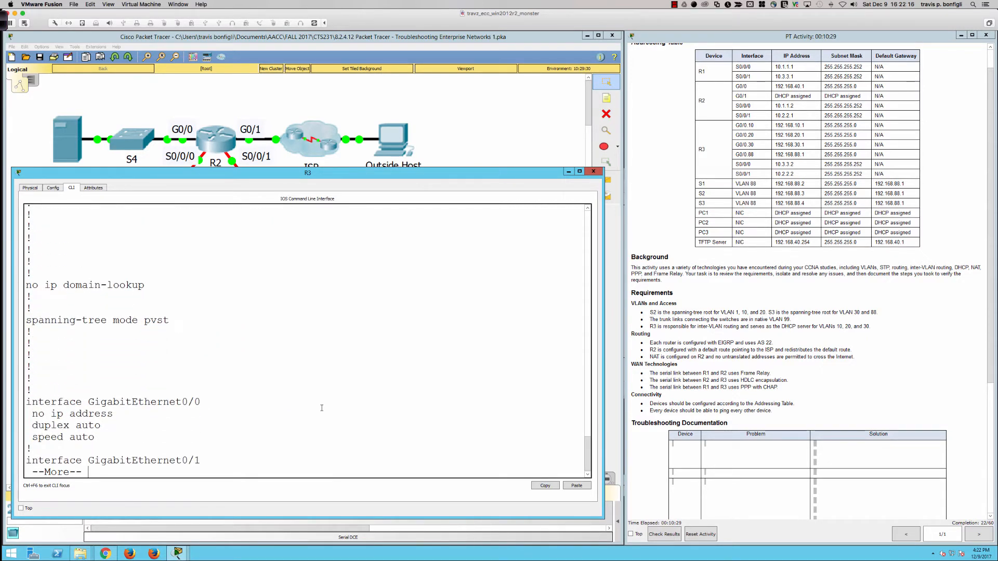
{"action": "key", "text": "Return"}
{"action": "key", "text": "Return"}
{"action": "key", "text": "Return"}
{"action": "key", "text": "Return"}
{"action": "key", "text": "Return"}
{"action": "key", "text": "Return"}
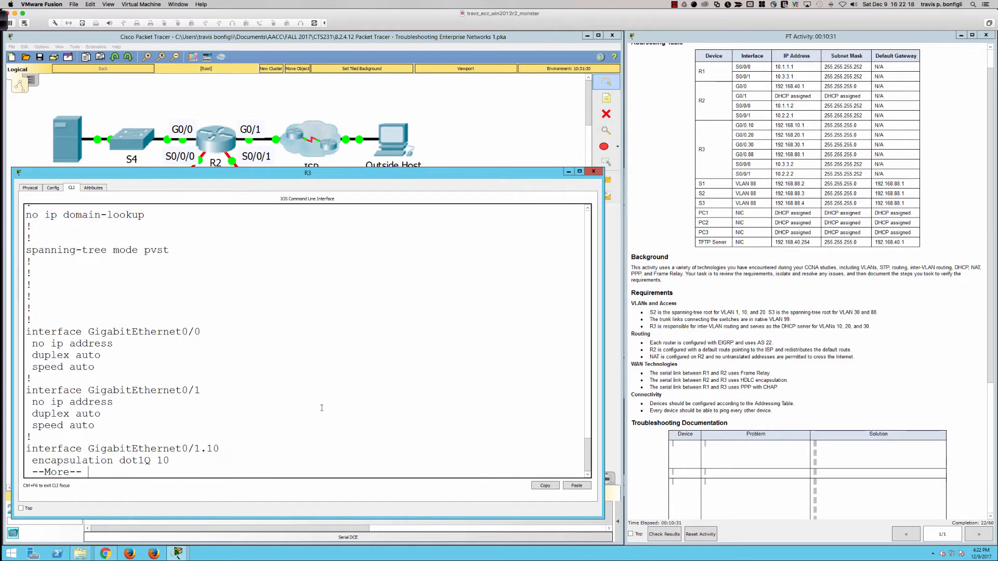
{"action": "key", "text": "Return"}
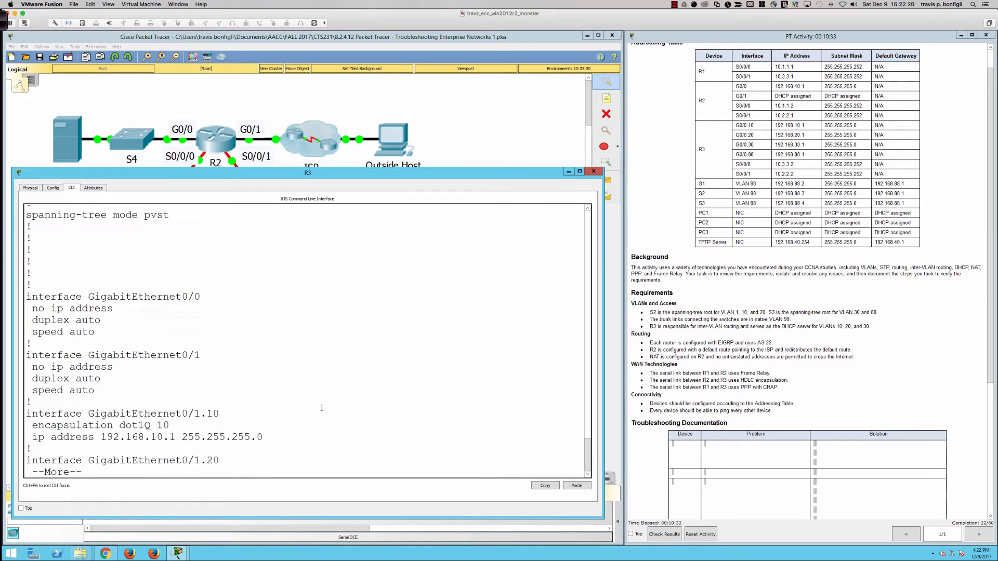
{"action": "key", "text": "Return"}
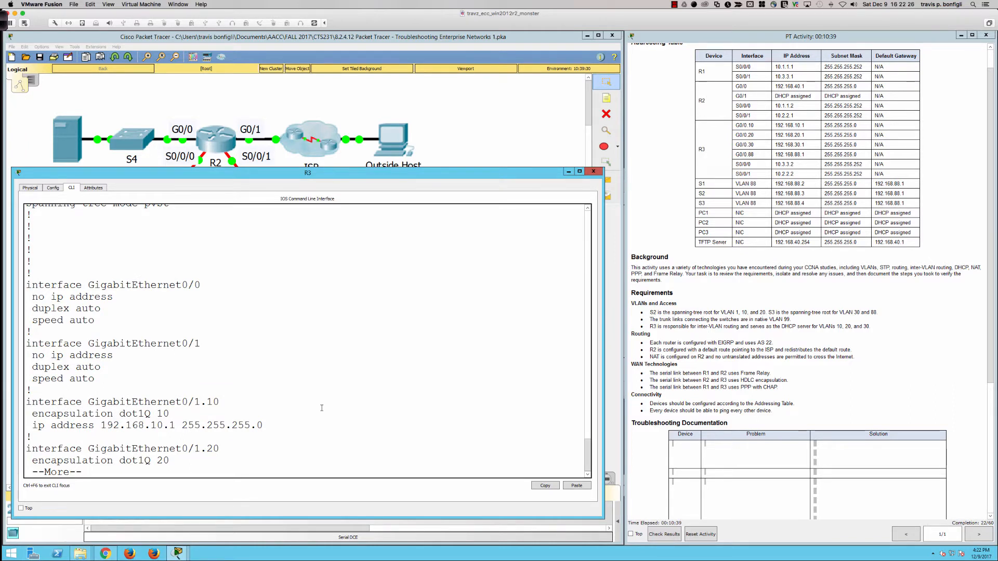
- Compare the G0/0.10 entry in the addressing table with the GigabitEthernet interface numbering in R3's configuration
{"action": "left_click", "coordinate": [736, 127]}
{"action": "left_click_drag", "start_coordinate": [736, 126], "coordinate": [755, 126]}
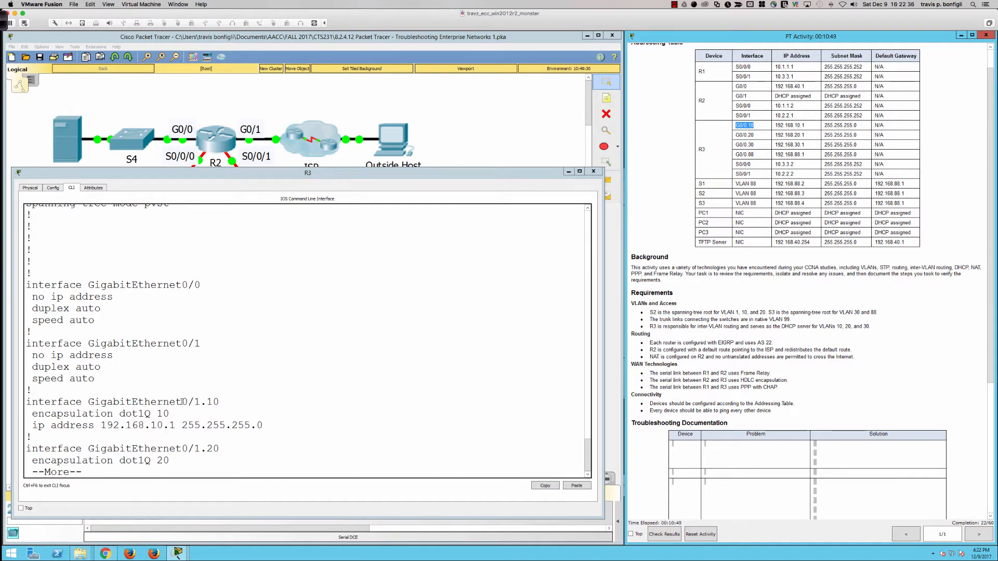
{"action": "left_click_drag", "start_coordinate": [194, 402], "coordinate": [227, 402]}
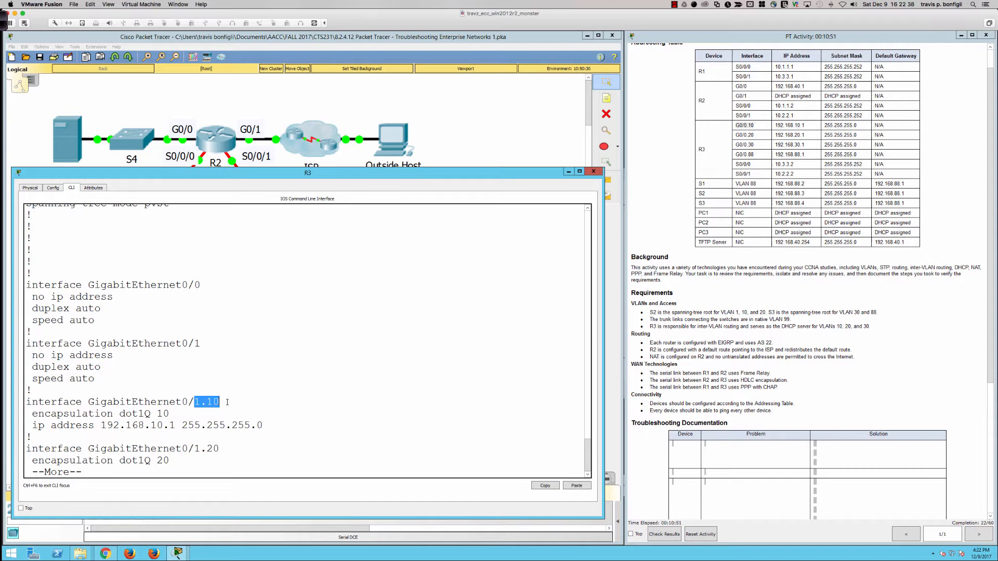
{"action": "left_click", "coordinate": [302, 405]}
{"action": "left_click_drag", "start_coordinate": [163, 284], "coordinate": [206, 286]}
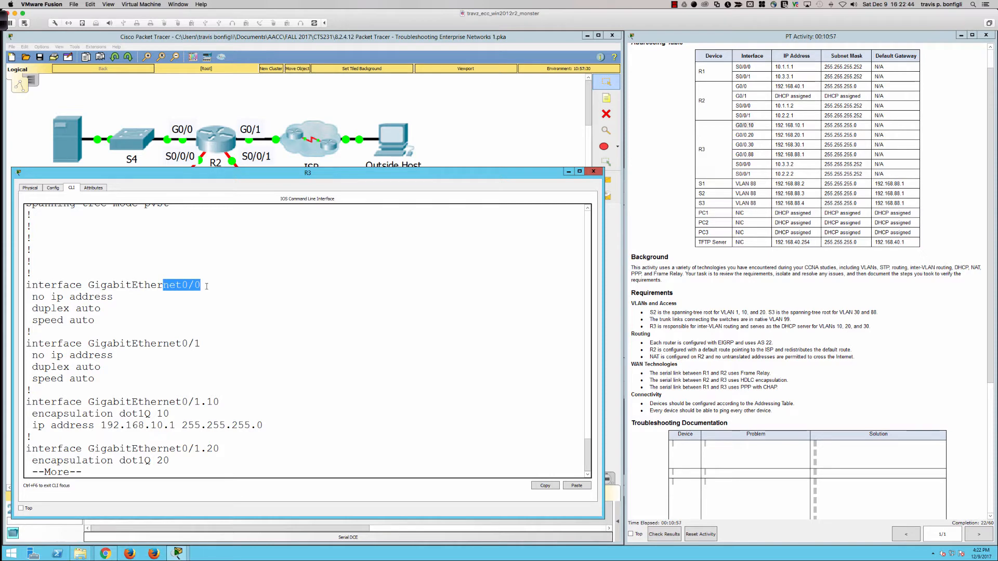
- Examine R3's subinterfaces for VLANs 20 and 30 in the running configuration and quit the listing
{"action": "left_click", "coordinate": [268, 454]}
{"action": "key", "text": "Return"}
{"action": "key", "text": "Return"}
{"action": "key", "text": "Return"}
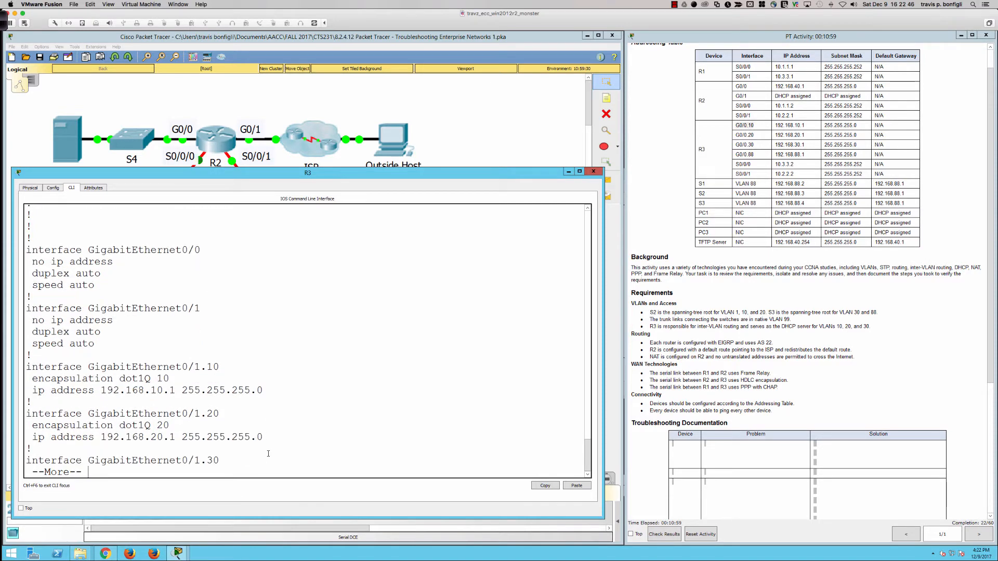
{"action": "key", "text": "Return"}
{"action": "key", "text": "Return"}
{"action": "key", "text": "Return"}
{"action": "key", "text": "Return"}
{"action": "key", "text": "q"}
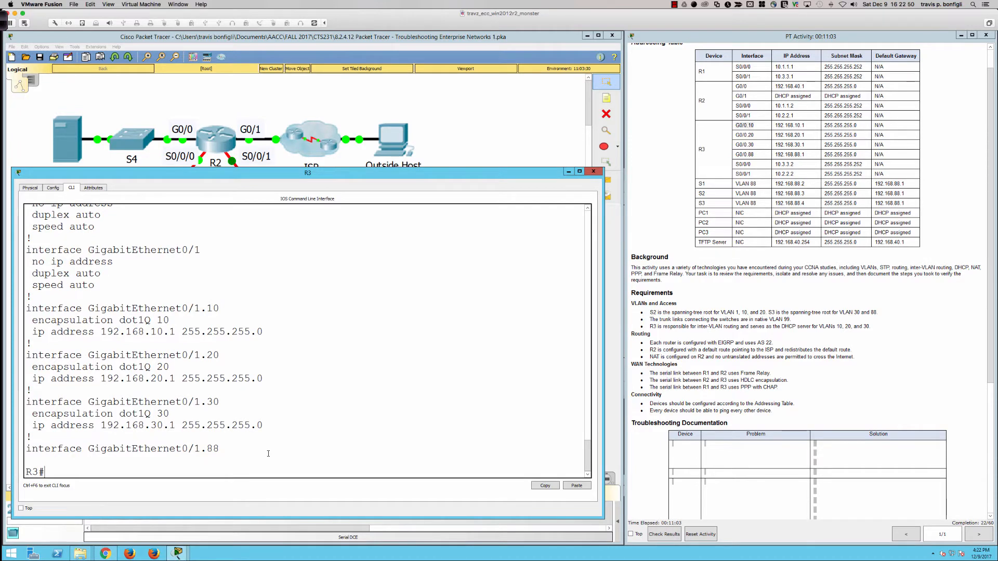
- Enter interface configuration mode for GigabitEthernet0/0 on R3 and shrink its window to reveal the topology
{"action": "type", "text": "conf t"}
{"action": "key", "text": "Return"}
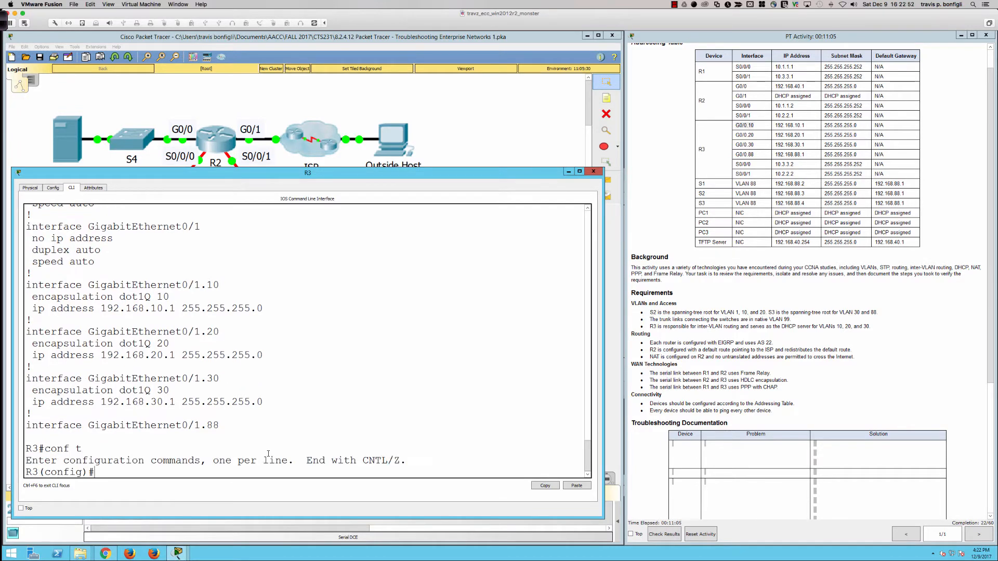
{"action": "type", "text": "int gi0/0"}
{"action": "key", "text": "Return"}
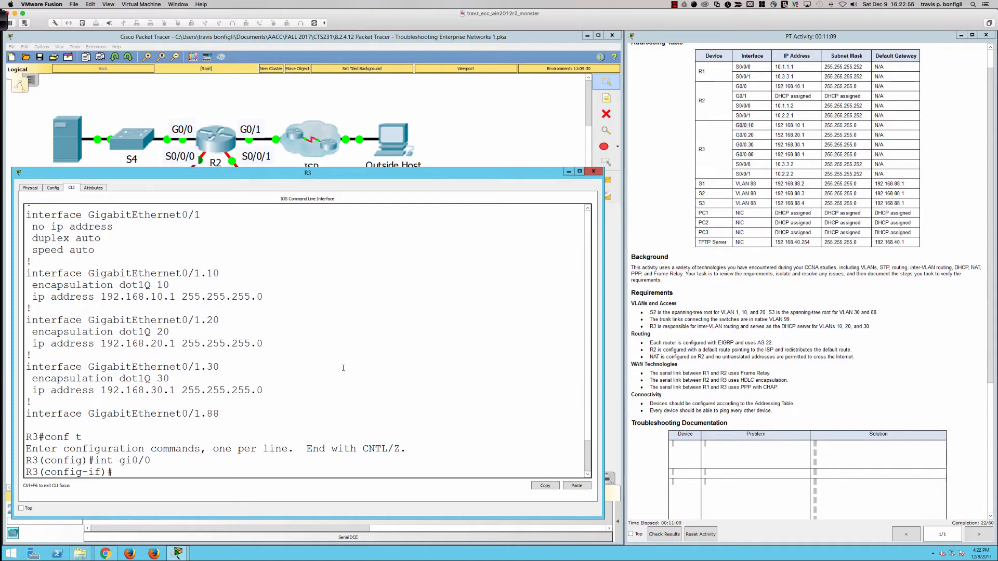
{"action": "left_click_drag", "start_coordinate": [446, 178], "coordinate": [446, 267]}
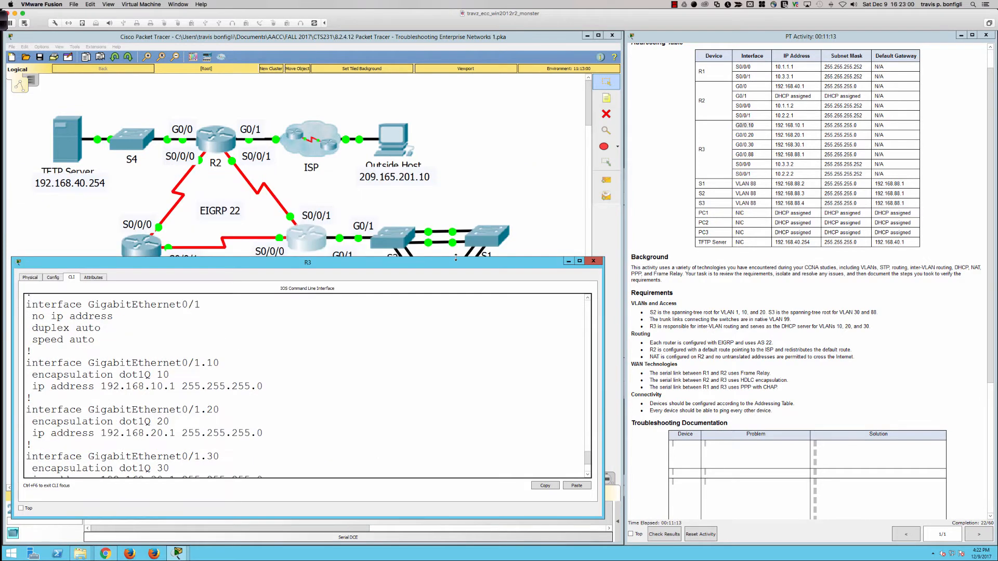
{"action": "left_click", "coordinate": [396, 368]}
{"action": "scroll", "coordinate": [452, 433], "scroll_direction": "down", "scroll_amount": 3}
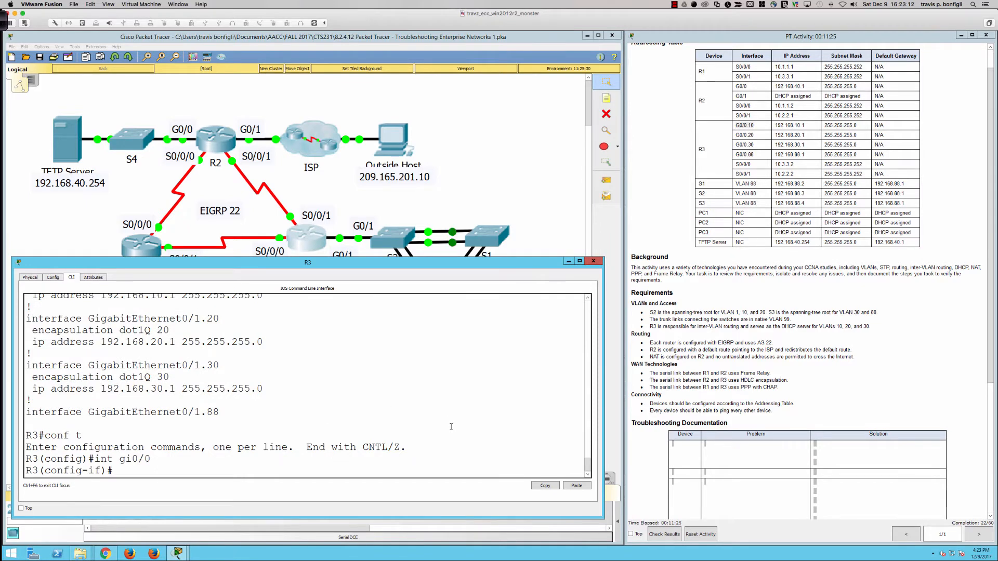
- Shut down R3's GigabitEthernet0/0 interface and re-enable it to see which topology link it affects
{"action": "type", "text": "shut"}
{"action": "key", "text": "Return"}
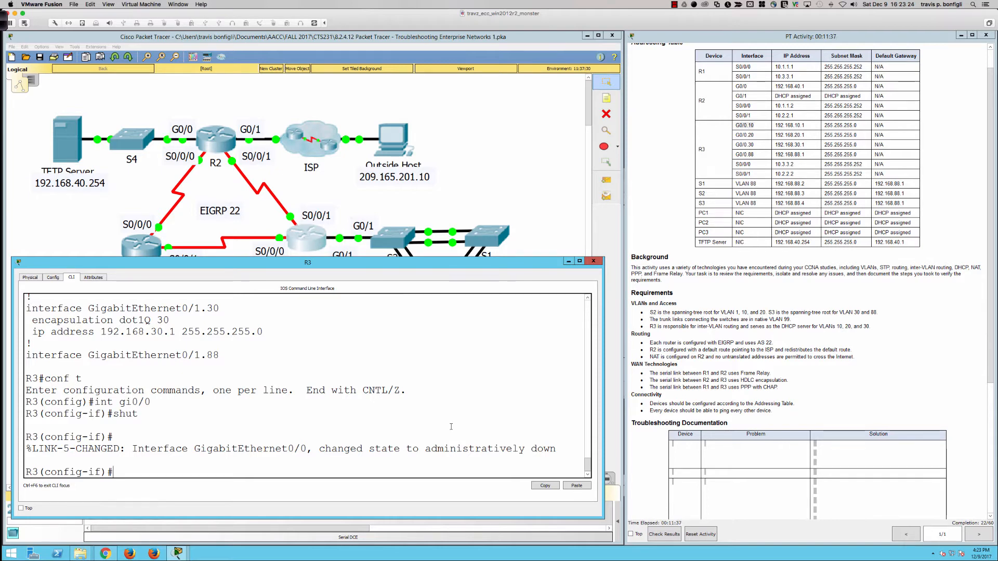
{"action": "type", "text": "no shut"}
{"action": "key", "text": "Return"}
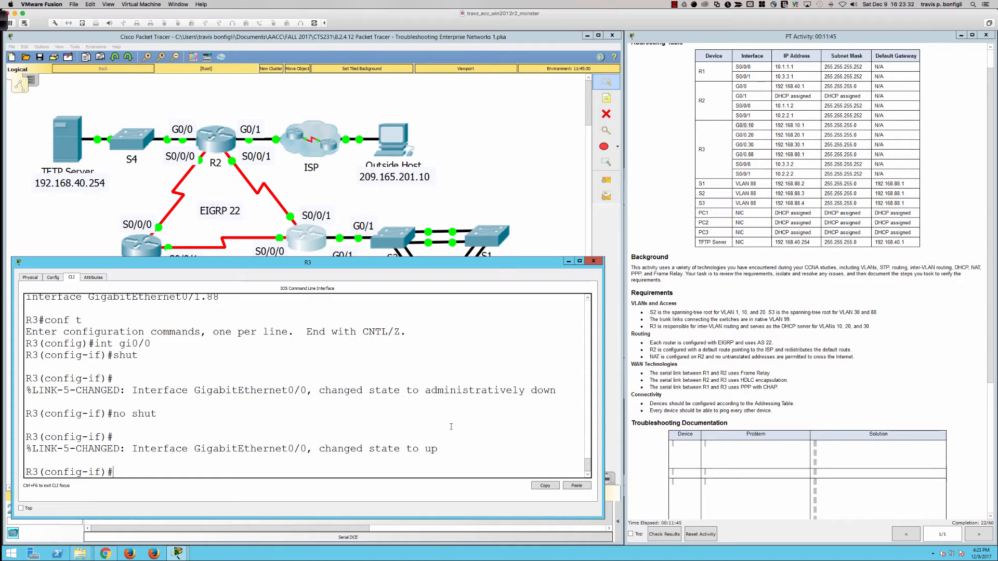
- Display R3's running configuration from interface configuration mode and review the physical GigabitEthernet interfaces and the VLAN 10 and 20 subinterfaces
{"action": "type", "text": "do sh run"}
{"action": "key", "text": "Return"}
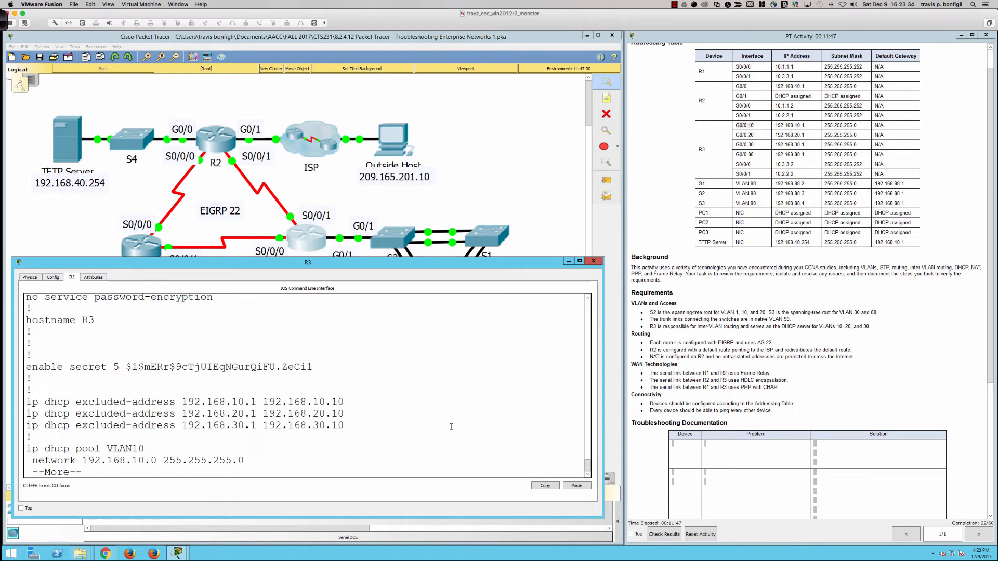
{"action": "key", "text": "Return"}
{"action": "key", "text": "Return"}
{"action": "key", "text": "Return"}
{"action": "key", "text": "Return"}
{"action": "key", "text": "Return"}
{"action": "key", "text": "Return"}
{"action": "key", "text": "Return"}
{"action": "key", "text": "Return"}
{"action": "key", "text": "Return"}
{"action": "key", "text": "Return"}
{"action": "key", "text": "Return"}
{"action": "key", "text": "Return"}
{"action": "key", "text": "Return"}
{"action": "key", "text": "Return"}
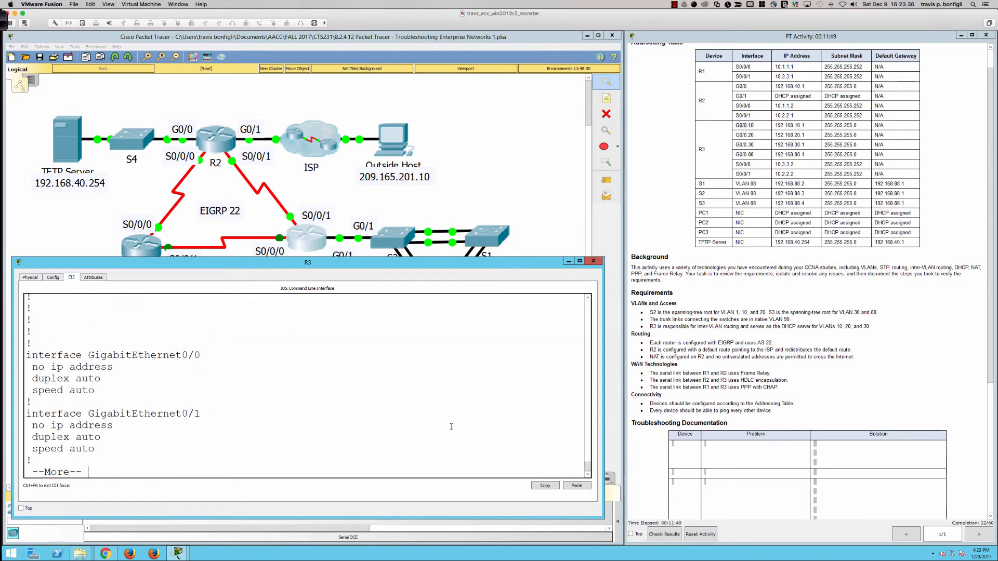
{"action": "key", "text": "Return"}
{"action": "key", "text": "Return"}
{"action": "key", "text": "Return"}
{"action": "key", "text": "Return"}
{"action": "key", "text": "Return"}
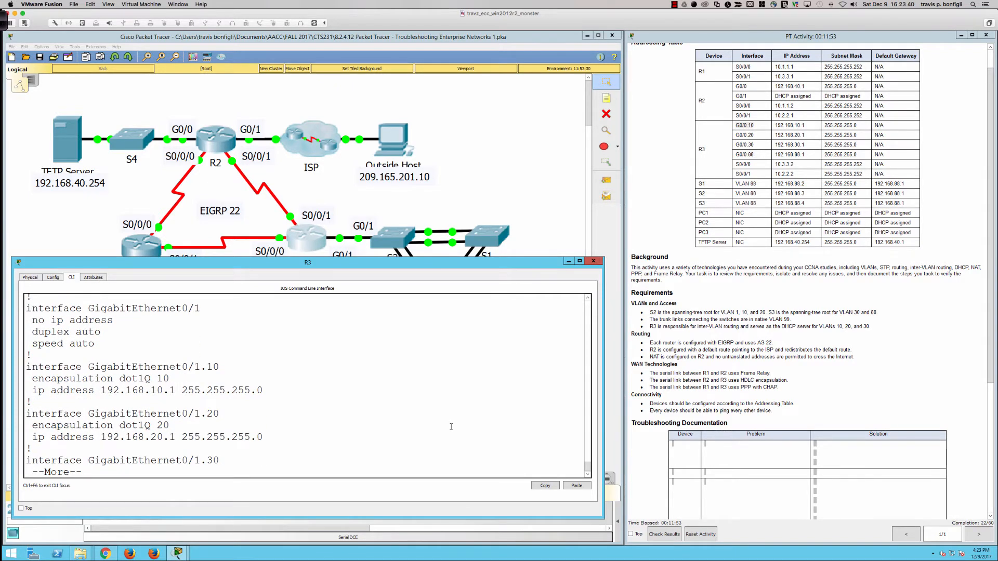
- Examine the dot1Q encapsulation and IP addresses of R3's GigabitEthernet0/1.30 and GigabitEthernet0/1.88 subinterfaces
{"action": "key", "text": "Return"}
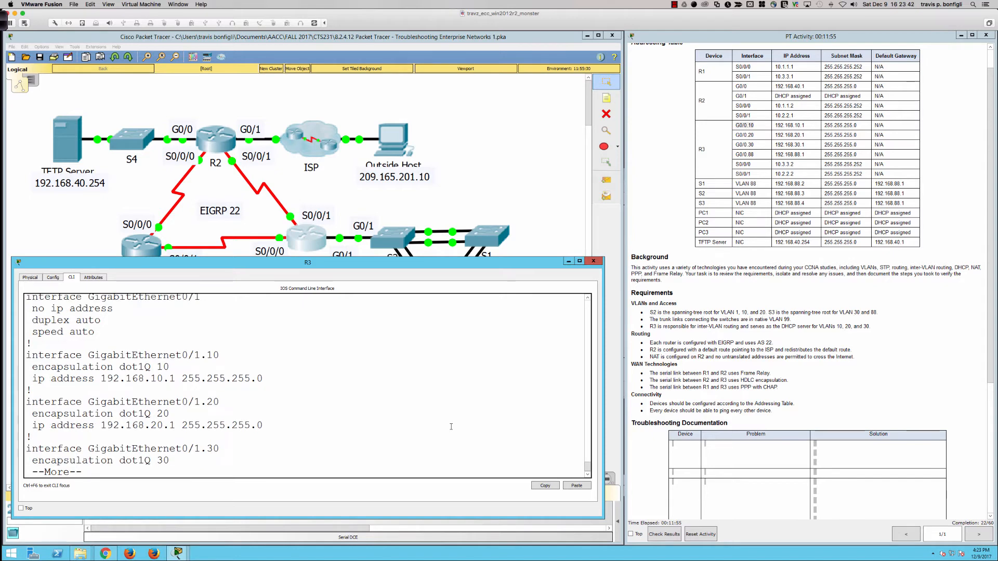
{"action": "key", "text": "Return"}
{"action": "key", "text": "Return"}
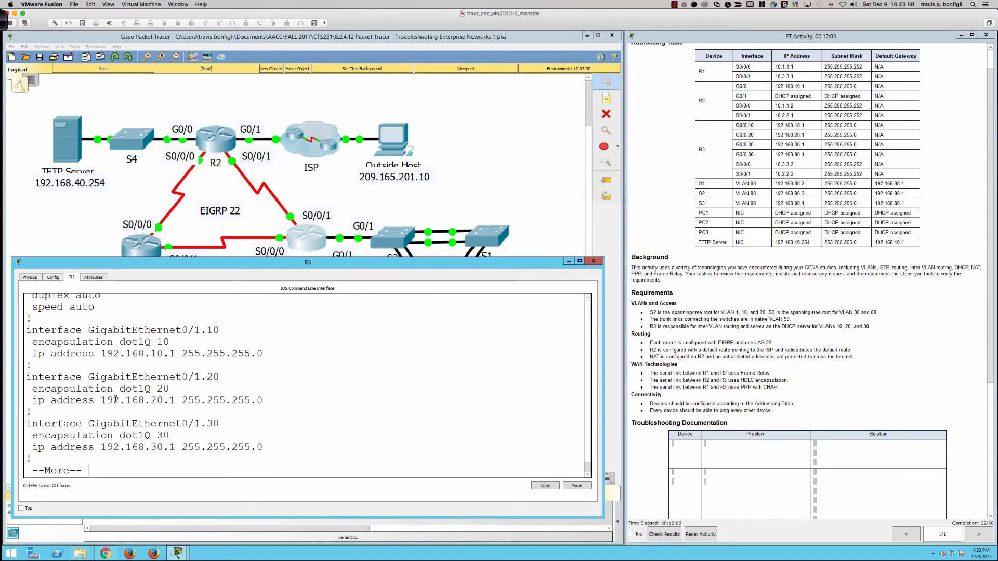
{"action": "key", "text": "Return"}
{"action": "key", "text": "Return"}
{"action": "key", "text": "Return"}
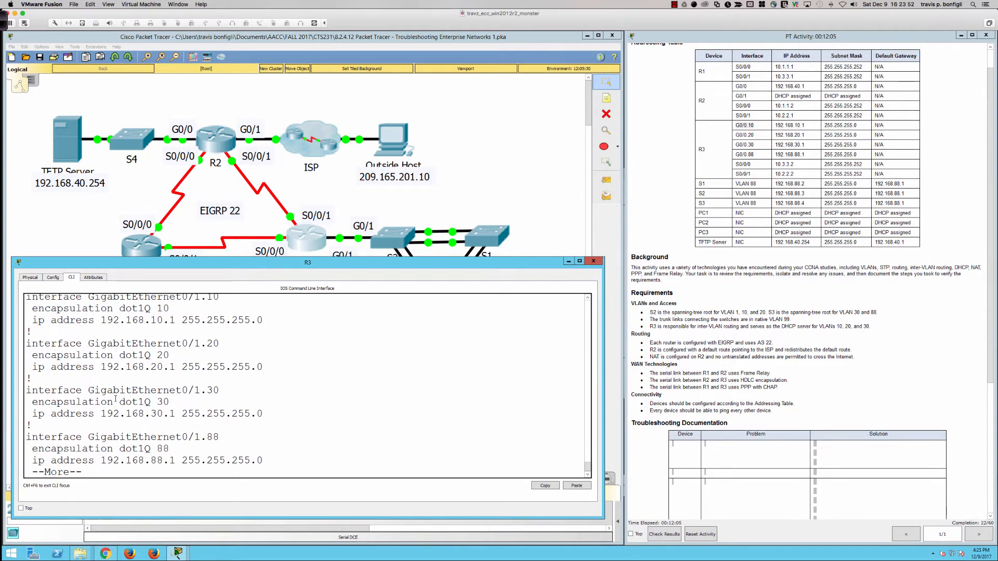
{"action": "key", "text": "Return"}
{"action": "key", "text": "Return"}
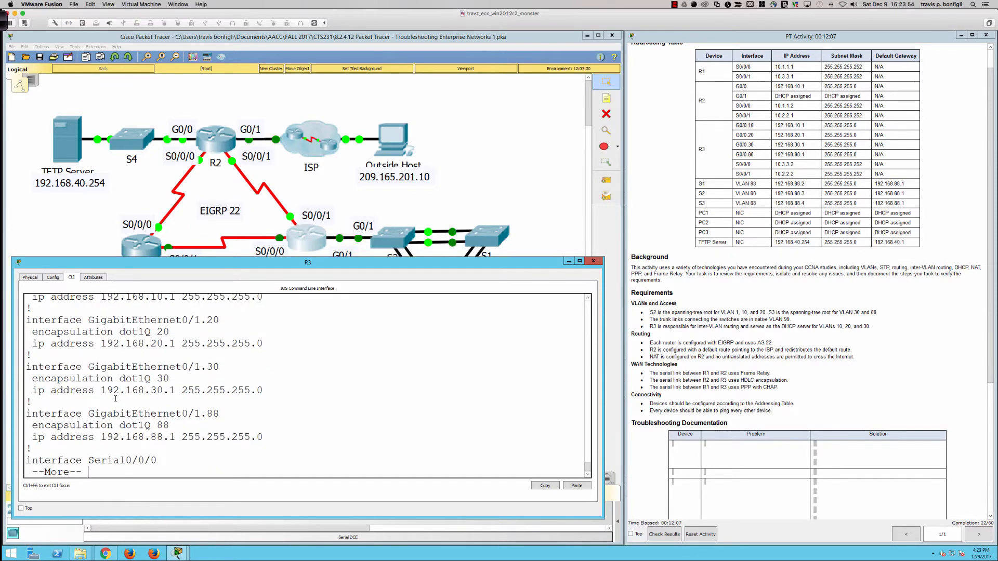
- Display switch S3's running configuration and page through it to the GigabitEthernet0/1 section
{"action": "key", "text": "q"}
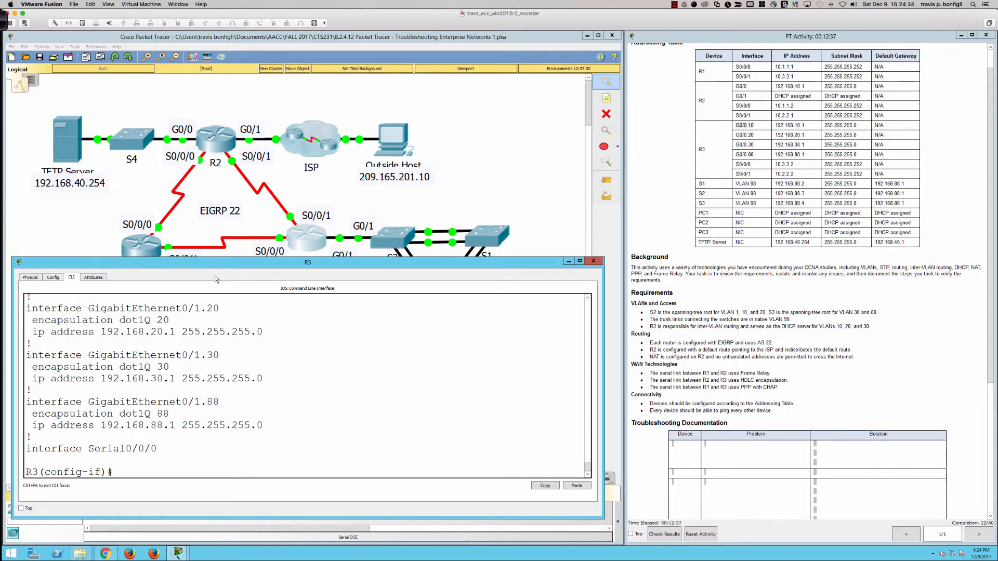
{"action": "left_click", "coordinate": [382, 236]}
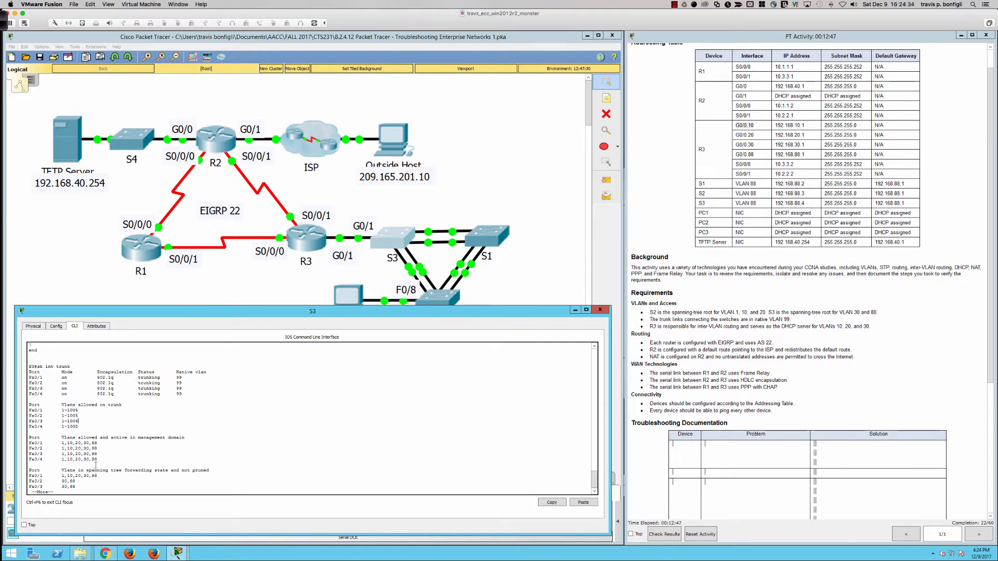
{"action": "key", "text": "space"}
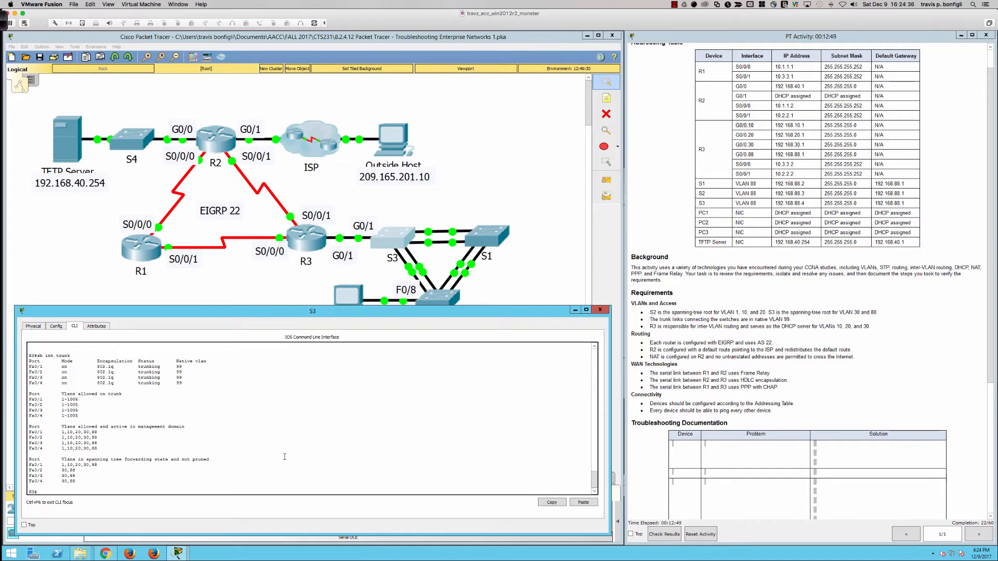
{"action": "type", "text": "sh ru"}
{"action": "key", "text": "Return"}
{"action": "key", "text": "space"}
{"action": "key", "text": "space"}
{"action": "key", "text": "space"}
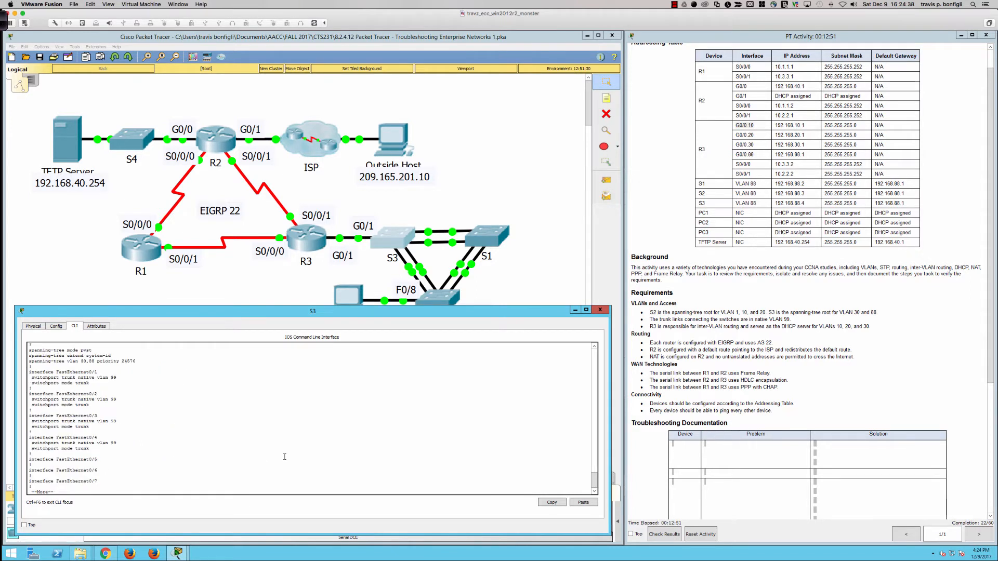
{"action": "scroll", "coordinate": [123, 414], "scroll_direction": "up", "scroll_amount": 5}
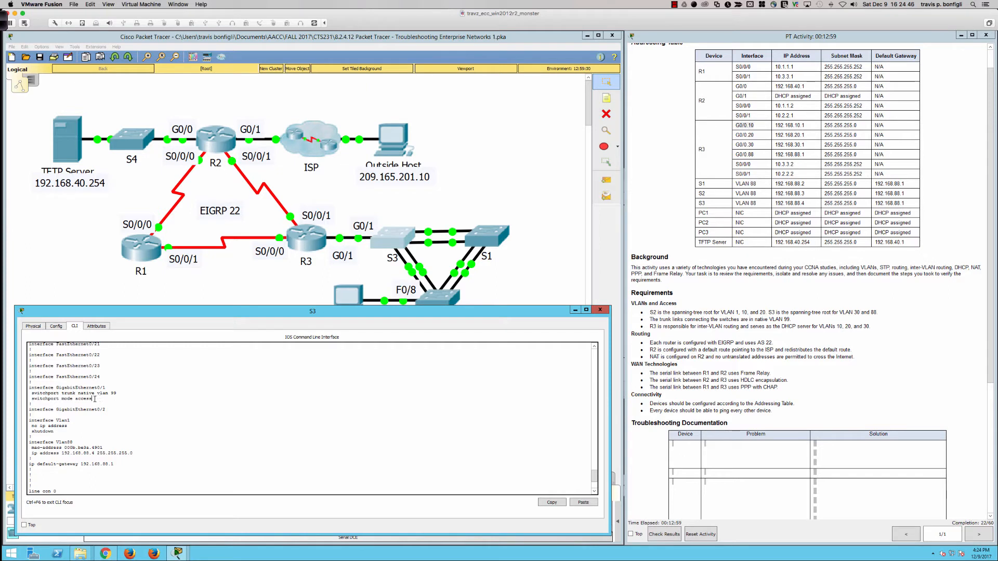
- Examine the switchport mode line under GigabitEthernet0/1 in S3's running configuration, and finish the listing
{"action": "left_click_drag", "start_coordinate": [93, 399], "coordinate": [34, 400]}
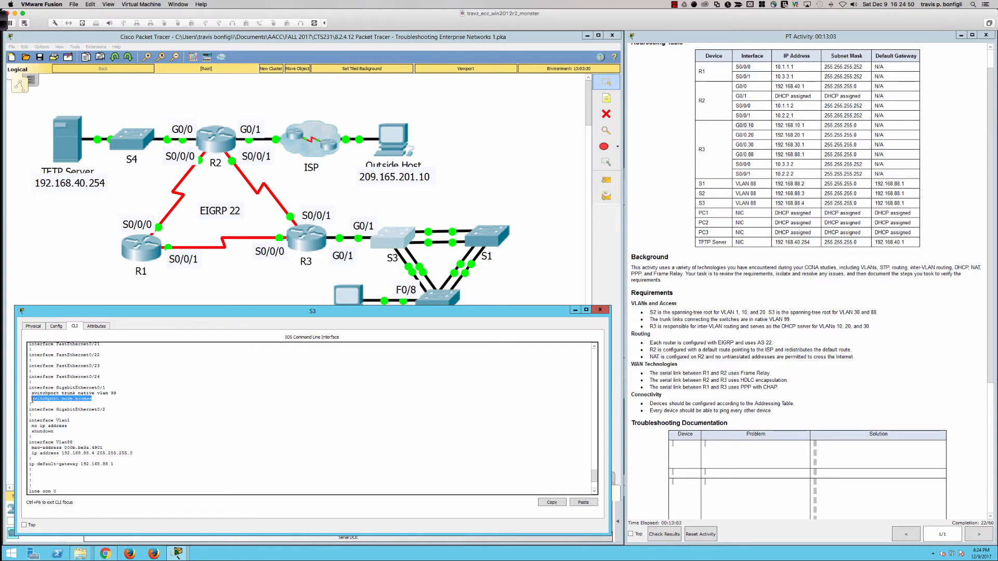
{"action": "left_click", "coordinate": [207, 446]}
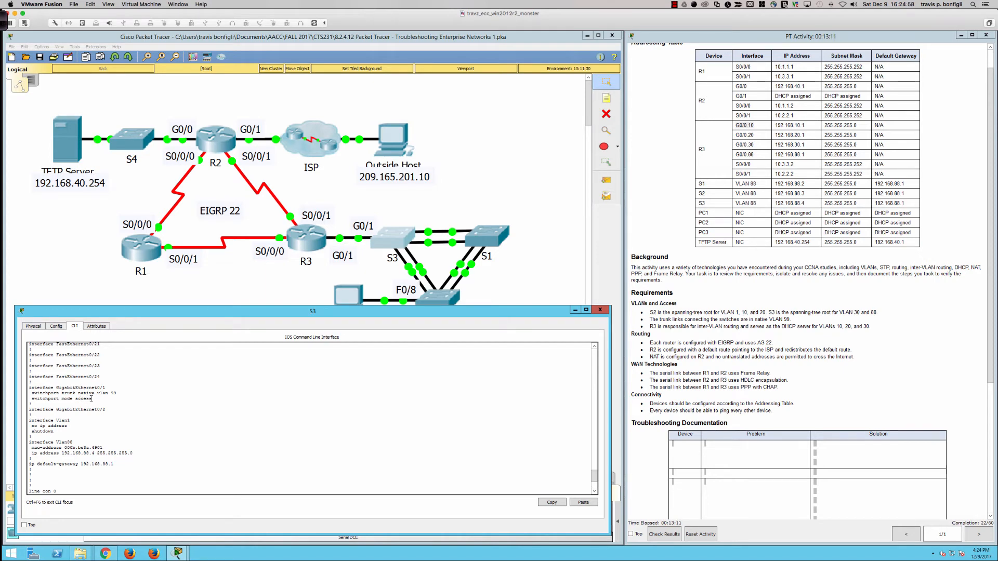
{"action": "left_click_drag", "start_coordinate": [91, 399], "coordinate": [31, 398]}
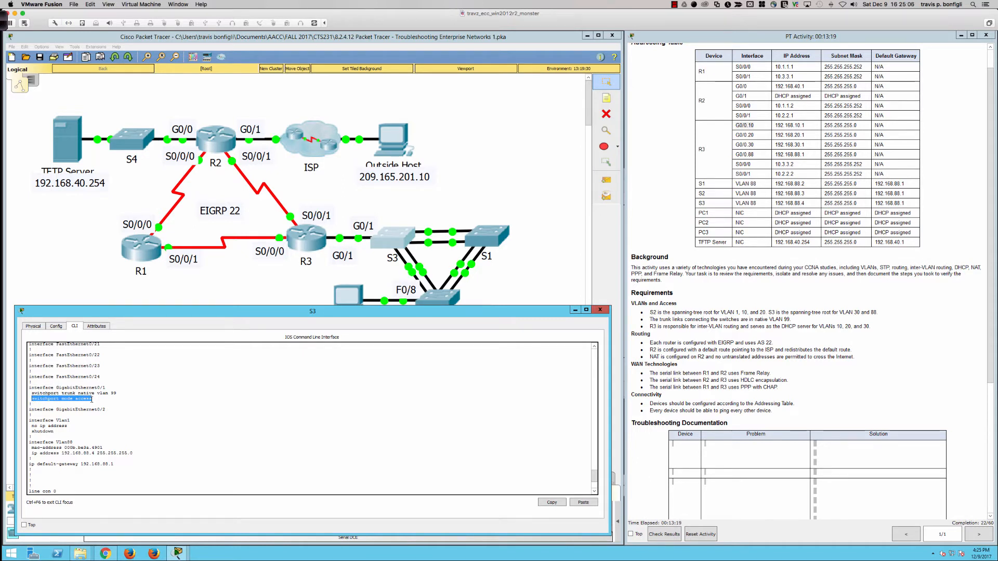
{"action": "left_click", "coordinate": [32, 397]}
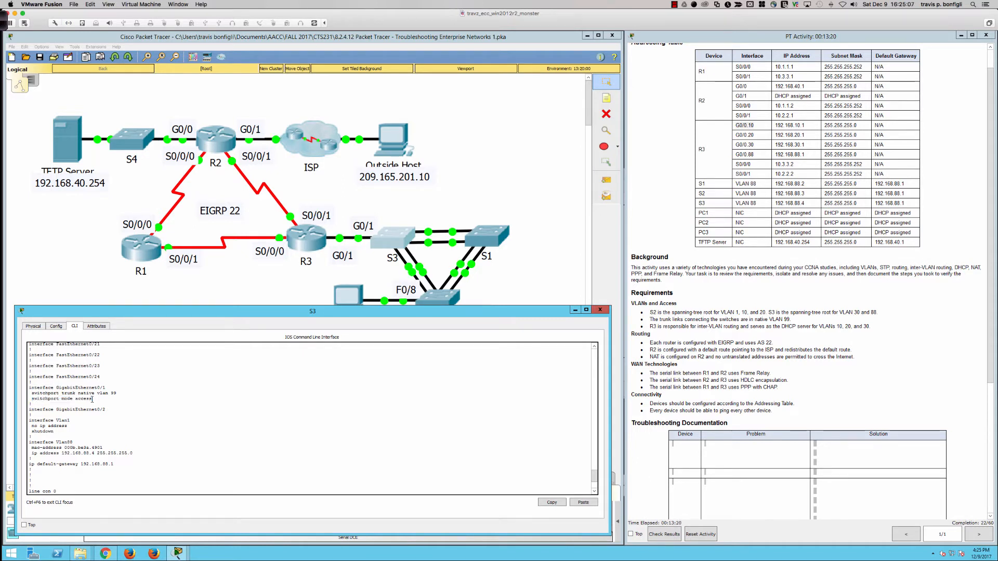
{"action": "triple_click", "coordinate": [42, 398]}
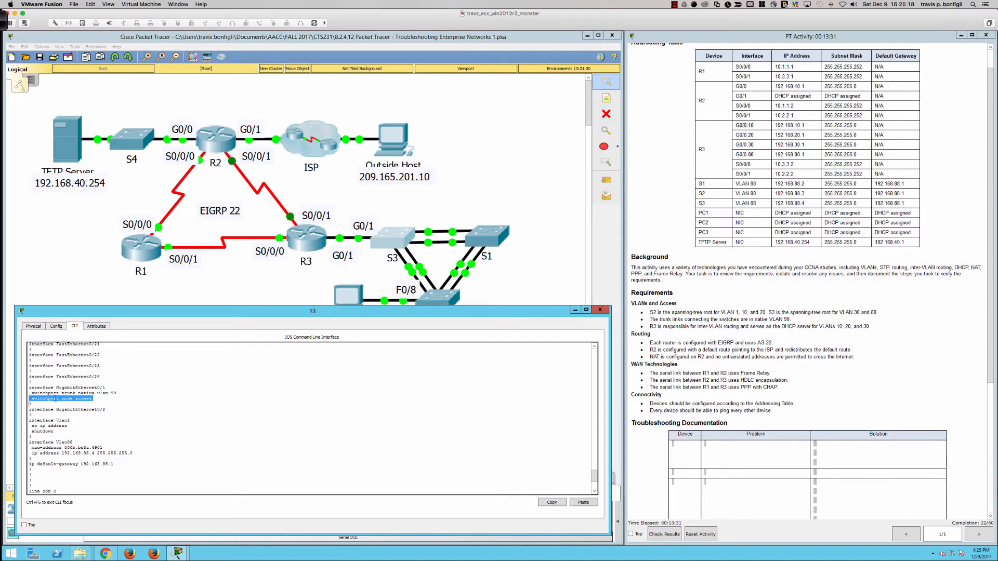
{"action": "left_click", "coordinate": [77, 397]}
{"action": "left_click_drag", "start_coordinate": [95, 398], "coordinate": [33, 399]}
{"action": "left_click", "coordinate": [156, 425]}
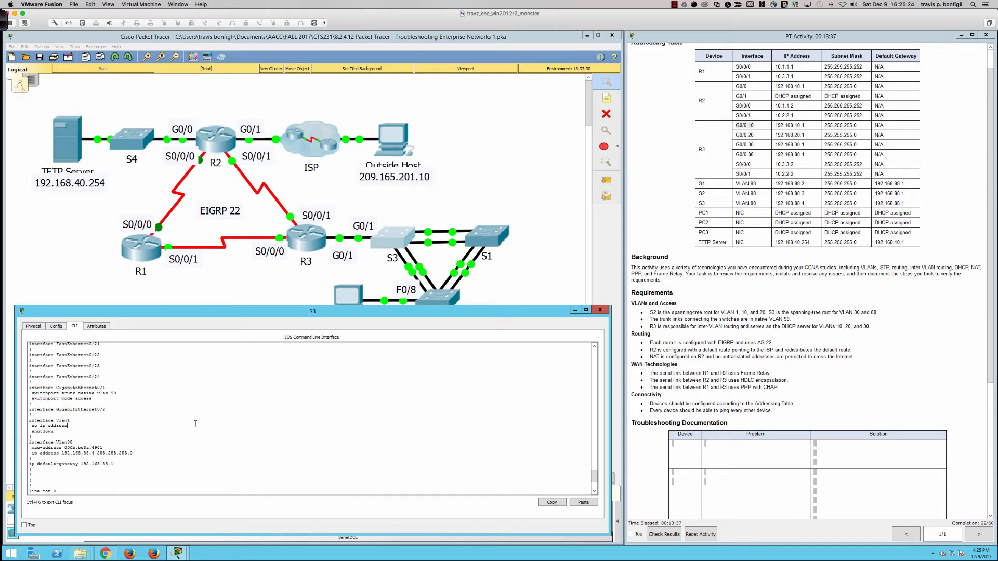
{"action": "key", "text": "space"}
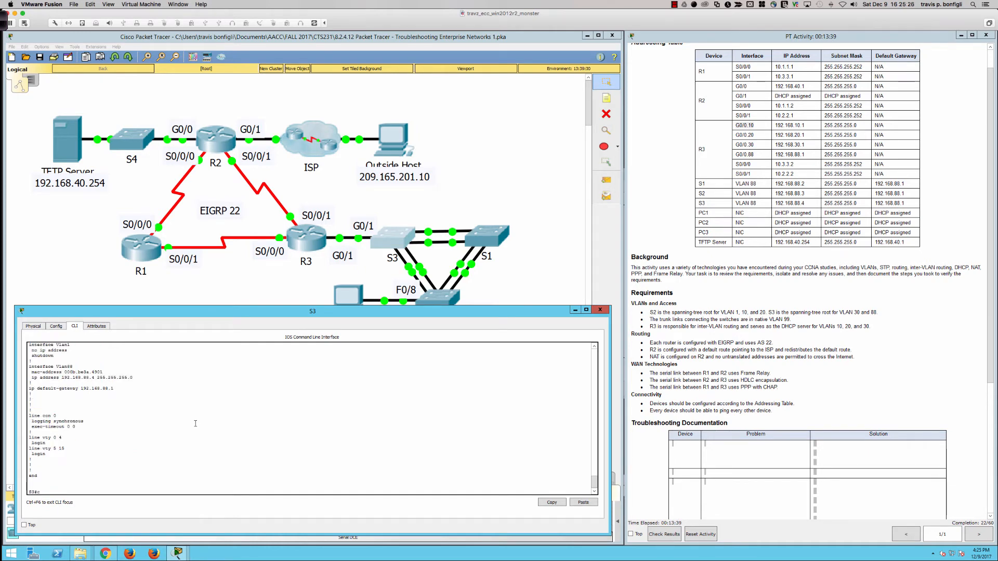
- Set S3's GigabitEthernet0/1 interface to switchport mode trunk
{"action": "type", "text": "conf t"}
{"action": "key", "text": "Return"}
{"action": "type", "text": "int g"}
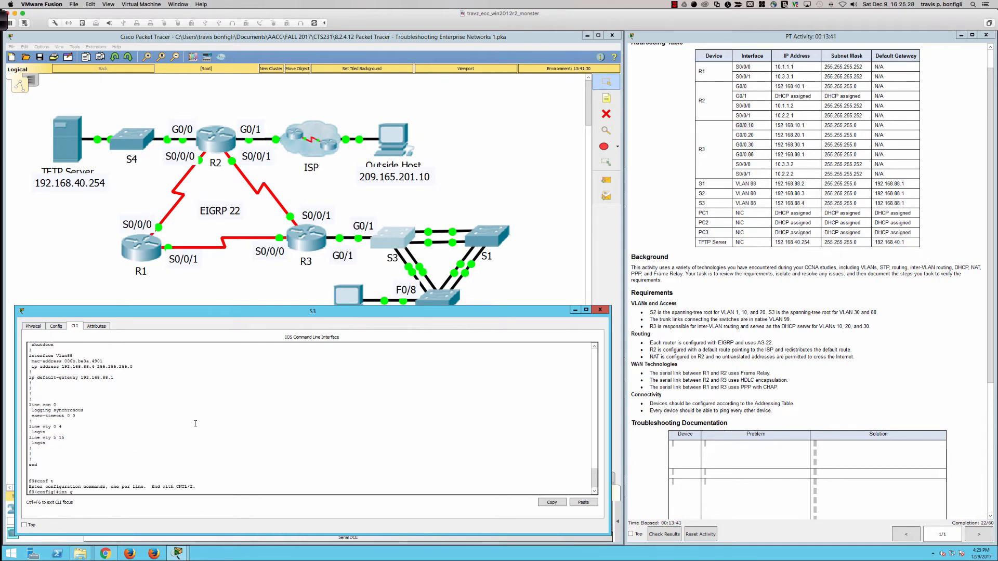
{"action": "type", "text": "0/1"}
{"action": "key", "text": "Return"}
{"action": "type", "text": "swi"}
{"action": "key", "text": "Tab"}
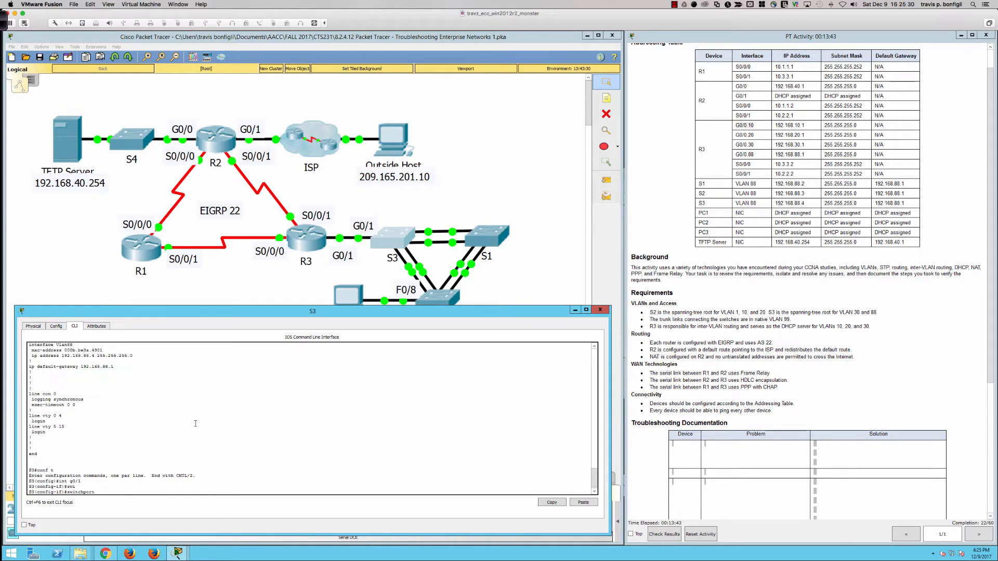
{"action": "type", "text": "mode tru"}
{"action": "key", "text": "Tab"}
{"action": "key", "text": "Return"}
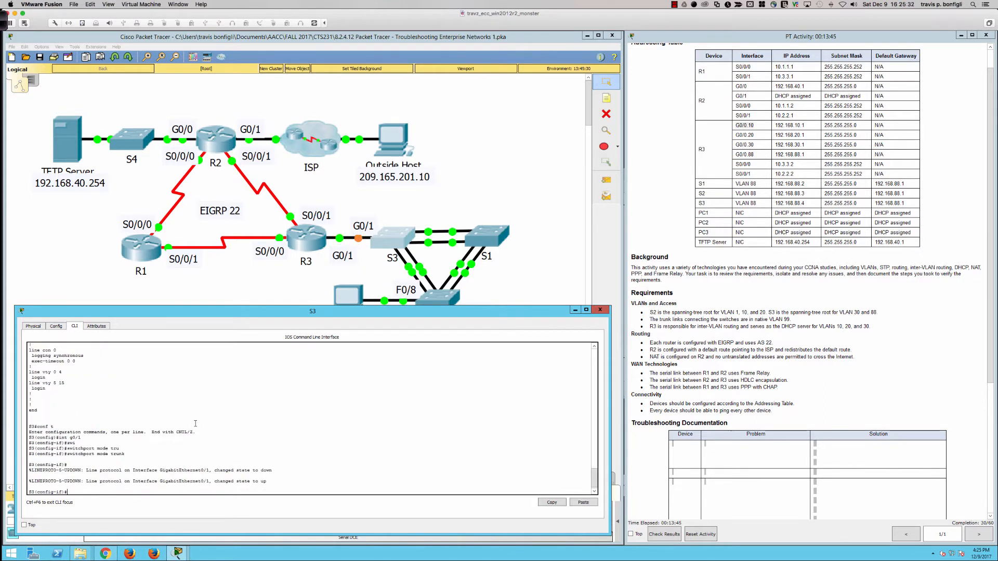
- Disable trunk negotiation on S3's GigabitEthernet0/1 with switchport nonegotiate
{"action": "type", "text": "swi"}
{"action": "key", "text": "Tab"}
{"action": "type", "text": "non"}
{"action": "key", "text": "Tab"}
{"action": "key", "text": "Return"}
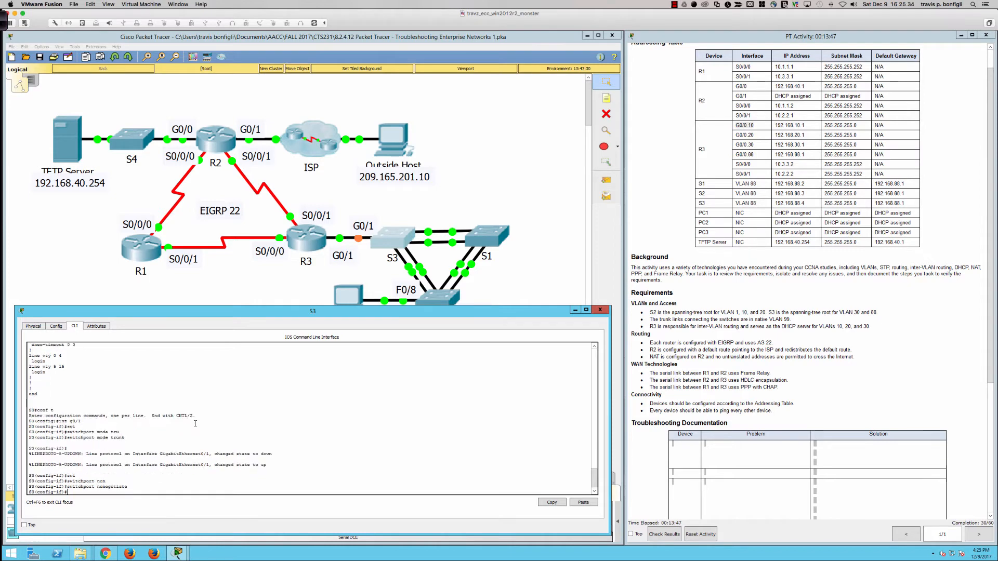
{"action": "type", "text": "swi"}
{"action": "key", "text": "Tab"}
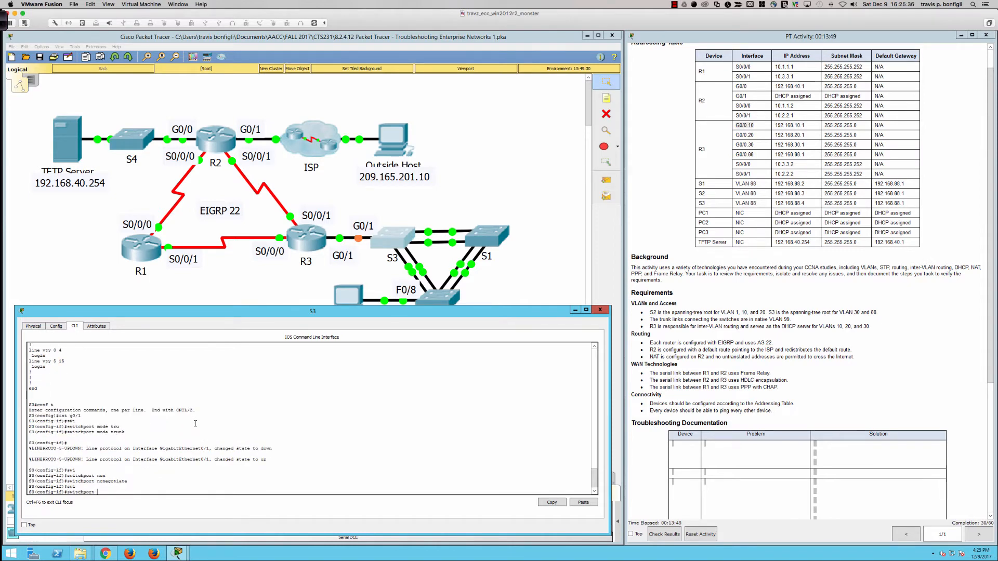
{"action": "key", "text": "BackSpace"}
{"action": "key", "text": "BackSpace"}
{"action": "key", "text": "BackSpace"}
{"action": "key", "text": "BackSpace"}
{"action": "key", "text": "BackSpace"}
{"action": "key", "text": "BackSpace"}
{"action": "key", "text": "BackSpace"}
{"action": "key", "text": "BackSpace"}
{"action": "key", "text": "BackSpace"}
{"action": "key", "text": "BackSpace"}
{"action": "key", "text": "Return"}
{"action": "key", "text": "Return"}
{"action": "key", "text": "Return"}
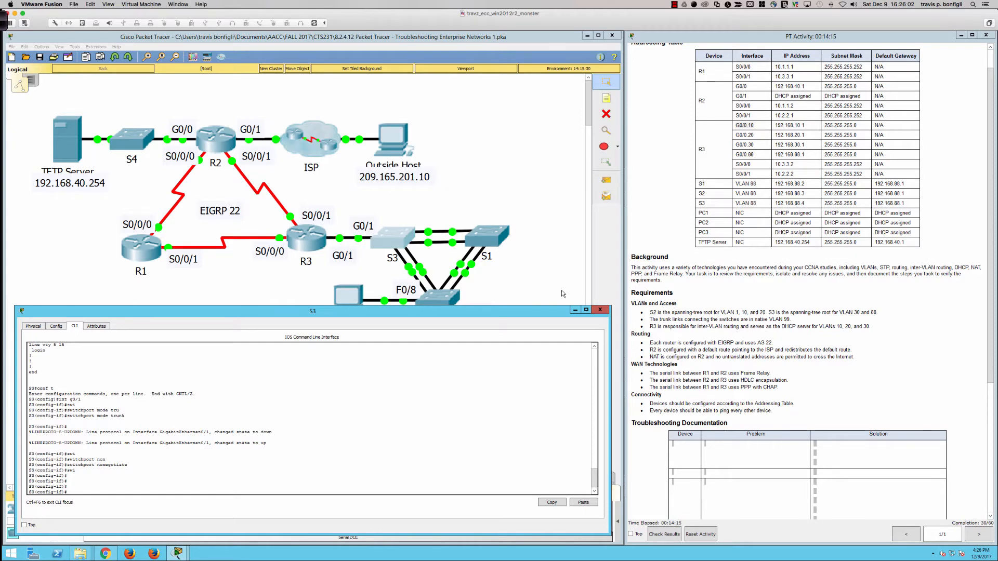
- Request a new DHCP address on PC1 by switching its IPv4 configuration to static and back to DHCP
{"action": "left_click", "coordinate": [529, 278]}
{"action": "left_click", "coordinate": [349, 298]}
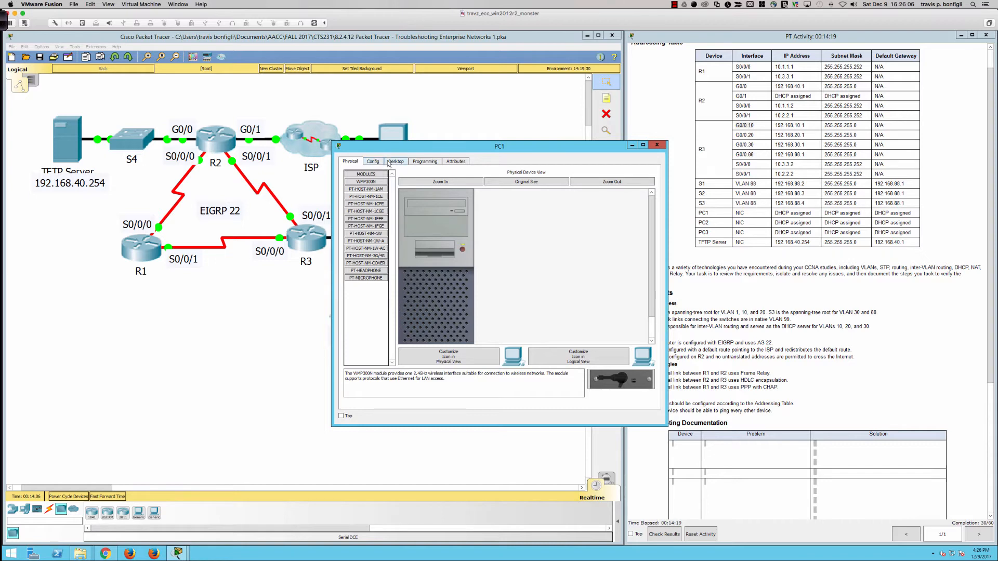
{"action": "left_click", "coordinate": [395, 161]}
{"action": "left_click", "coordinate": [378, 190]}
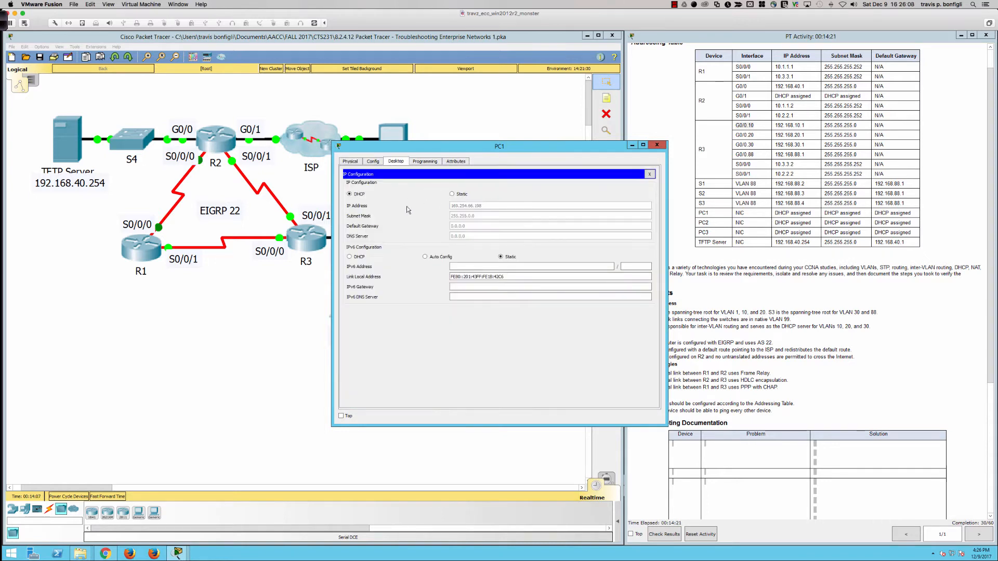
{"action": "left_click", "coordinate": [452, 195]}
{"action": "left_click", "coordinate": [349, 194]}
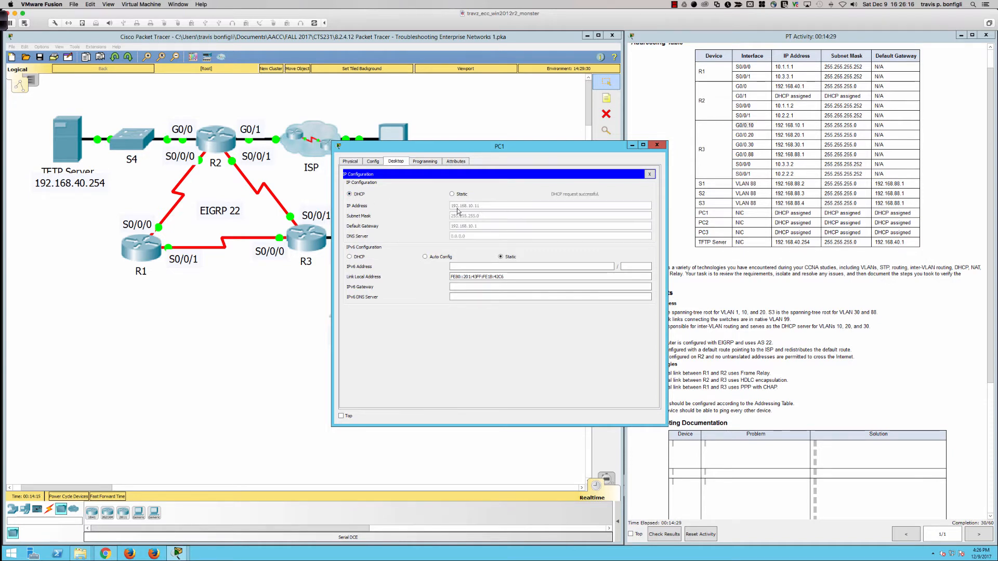
{"action": "left_click", "coordinate": [650, 147]}
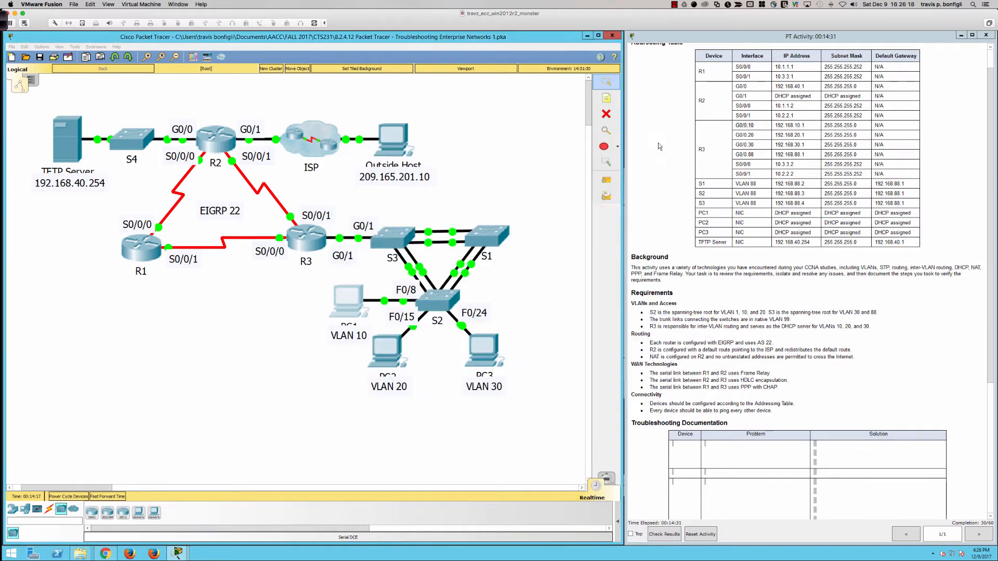
- Request a new DHCP address on PC2 by switching its IPv4 configuration to static and back to DHCP
{"action": "left_click", "coordinate": [379, 358]}
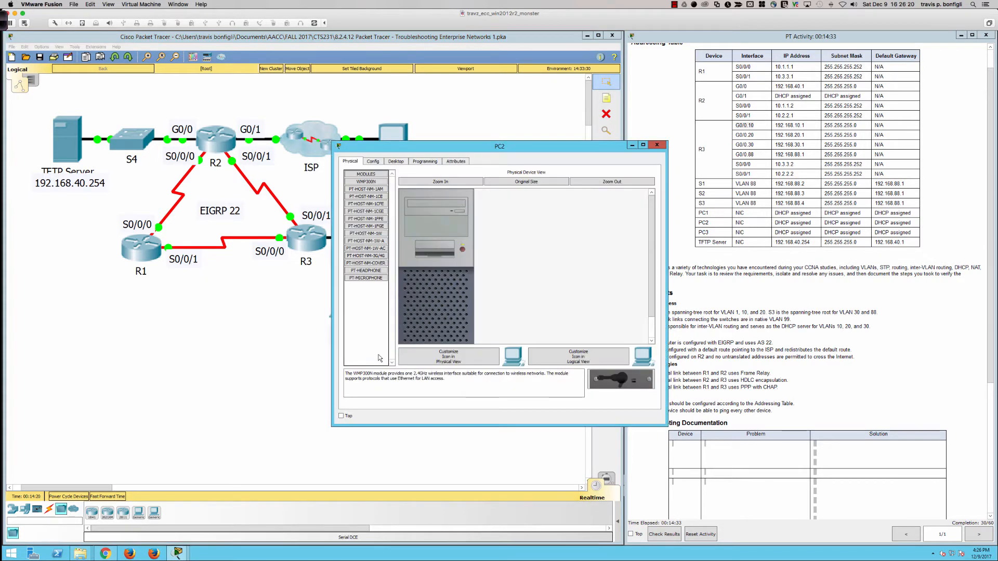
{"action": "left_click", "coordinate": [396, 163]}
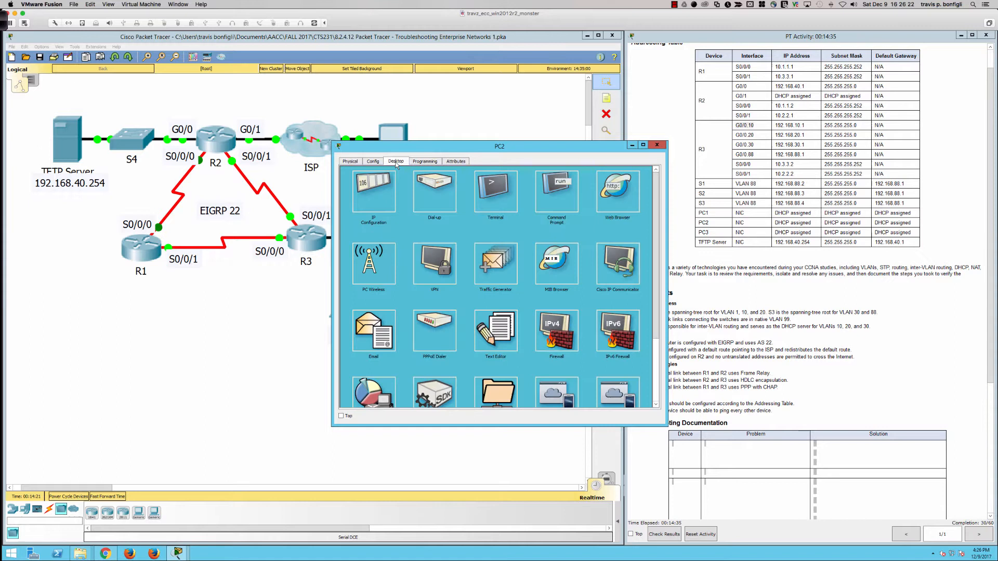
{"action": "left_click", "coordinate": [374, 188]}
{"action": "left_click", "coordinate": [454, 197]}
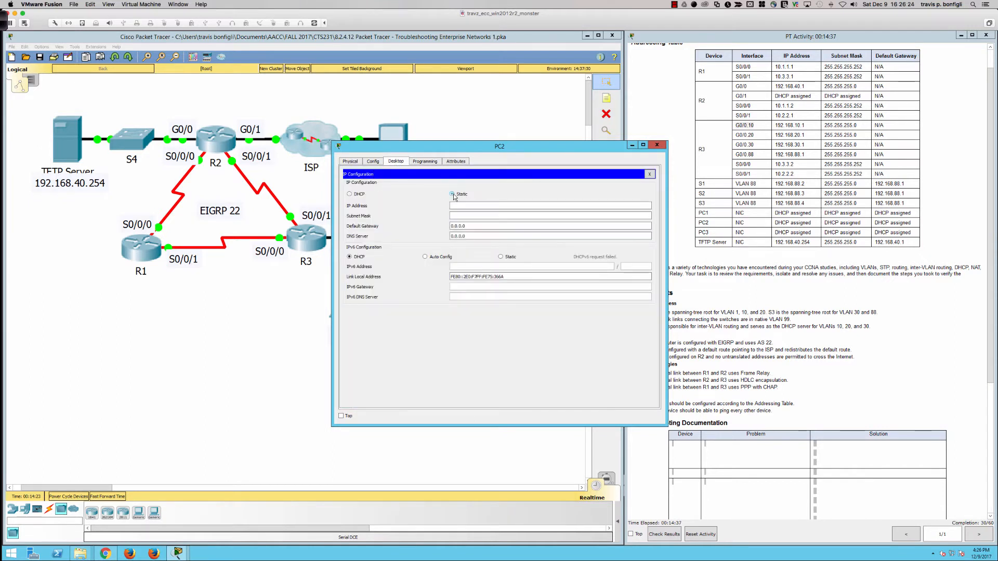
{"action": "left_click", "coordinate": [351, 196]}
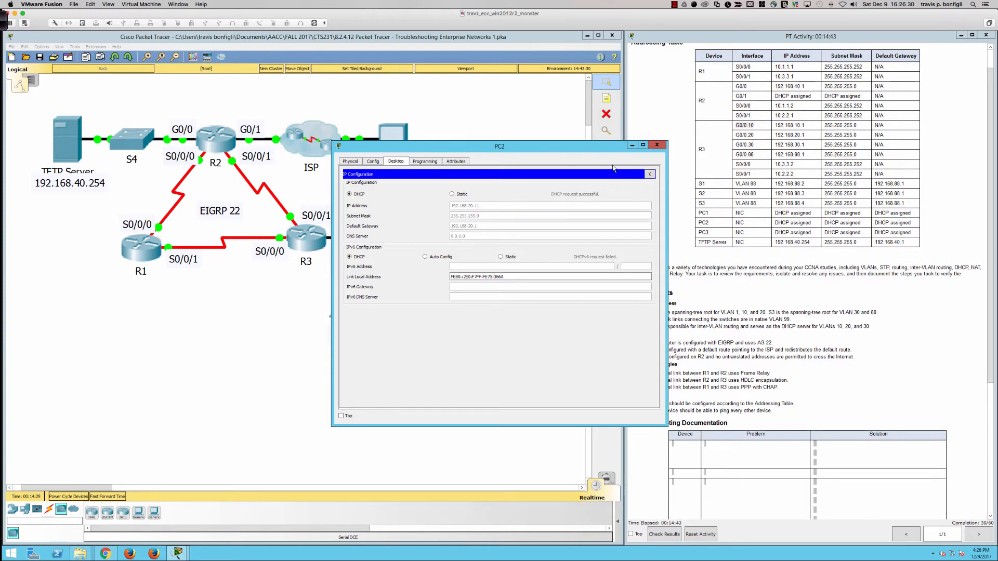
{"action": "left_click", "coordinate": [657, 146]}
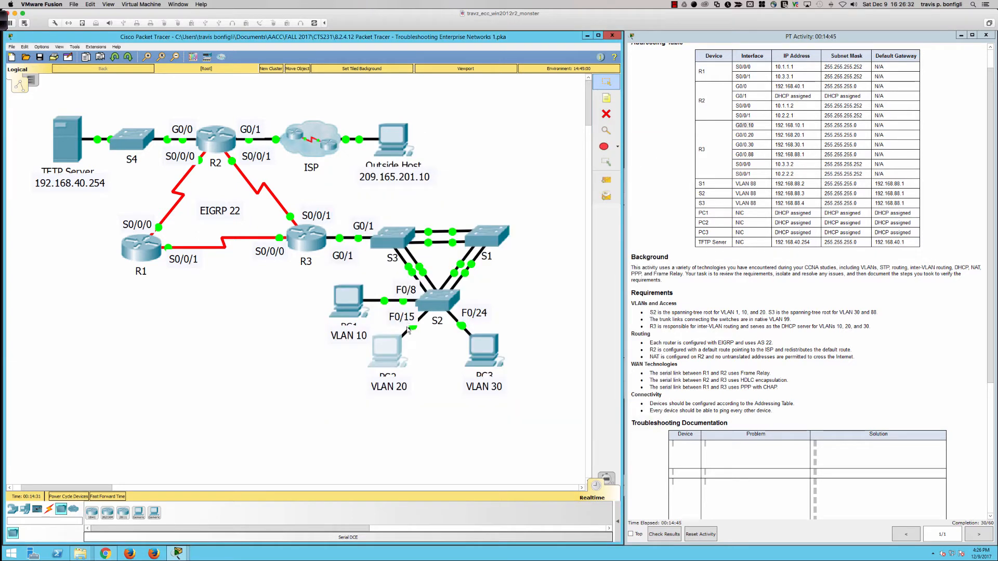
- Request a new DHCP address on PC3 by switching its IPv4 configuration to static and back to DHCP
{"action": "left_click", "coordinate": [486, 354]}
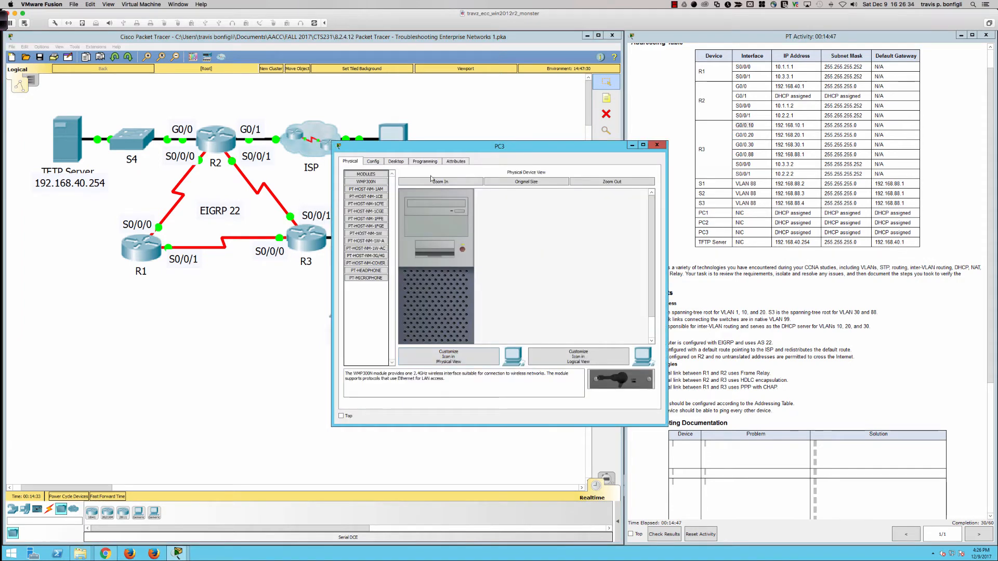
{"action": "left_click", "coordinate": [396, 161]}
{"action": "left_click", "coordinate": [371, 196]}
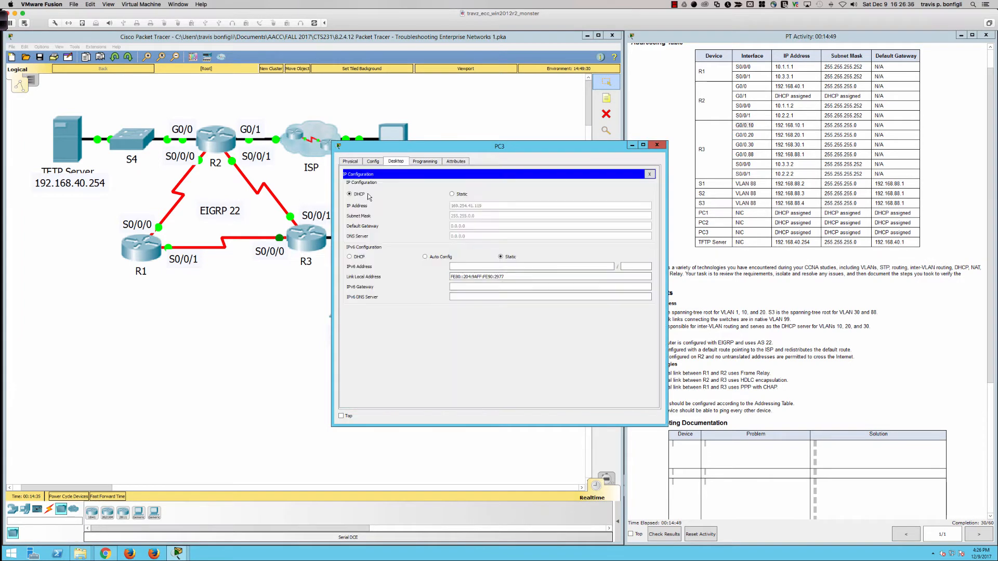
{"action": "left_click", "coordinate": [452, 195]}
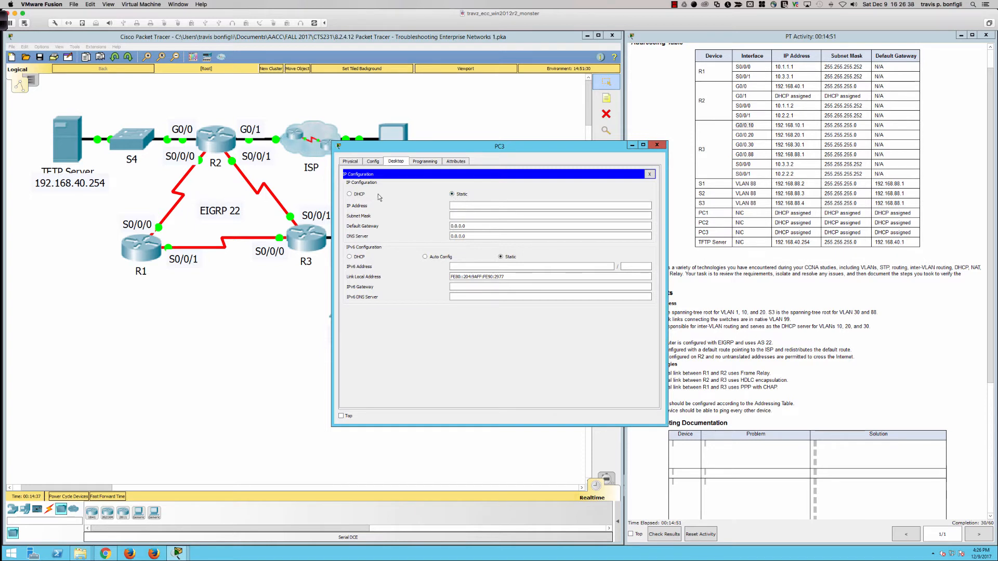
{"action": "left_click", "coordinate": [350, 195]}
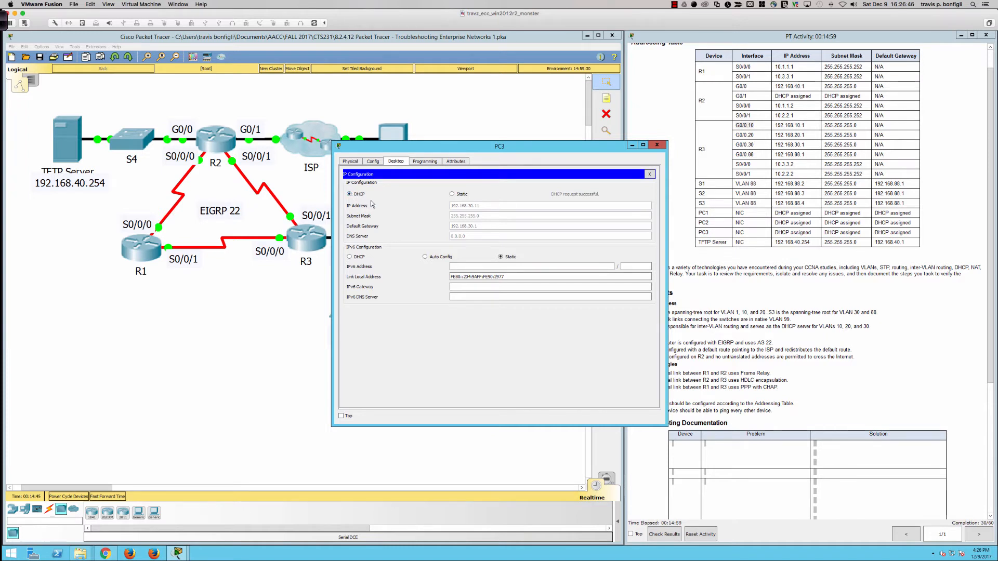
{"action": "left_click", "coordinate": [657, 146]}
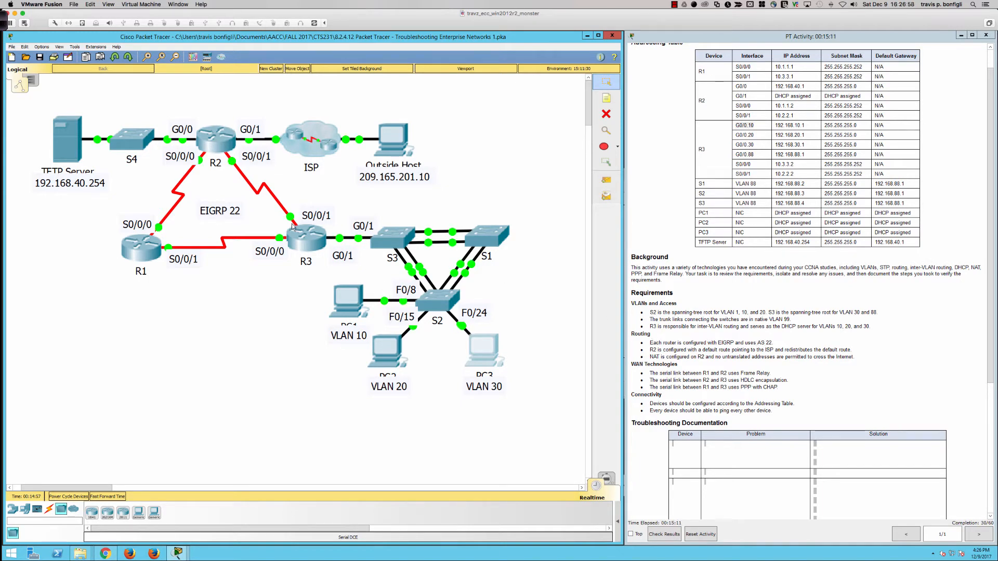
- Display R3's running configuration through the EIGRP 22 section and maximize its window for review
{"action": "left_click", "coordinate": [305, 237]}
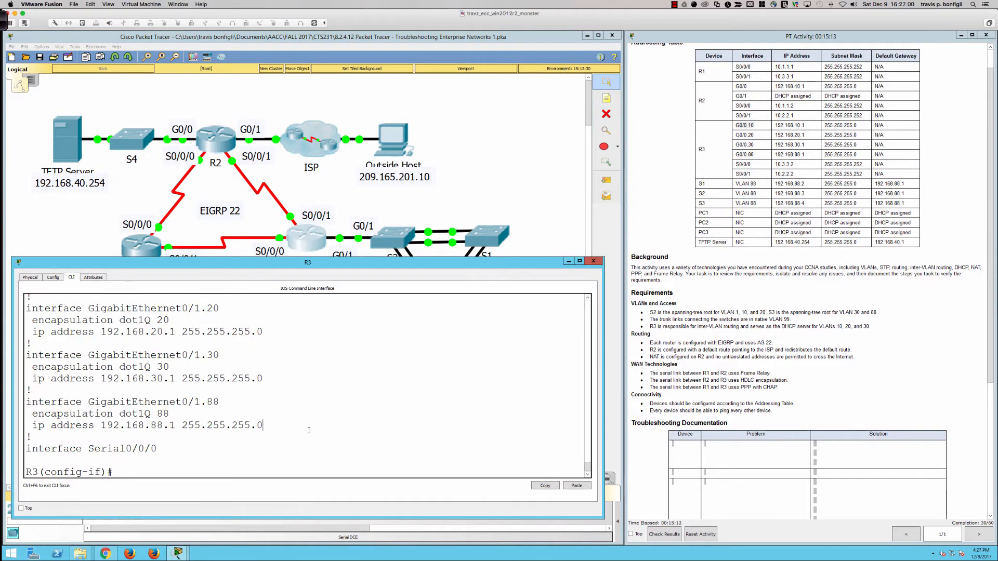
{"action": "type", "text": "do sh run"}
{"action": "key", "text": "Return"}
{"action": "key", "text": "space"}
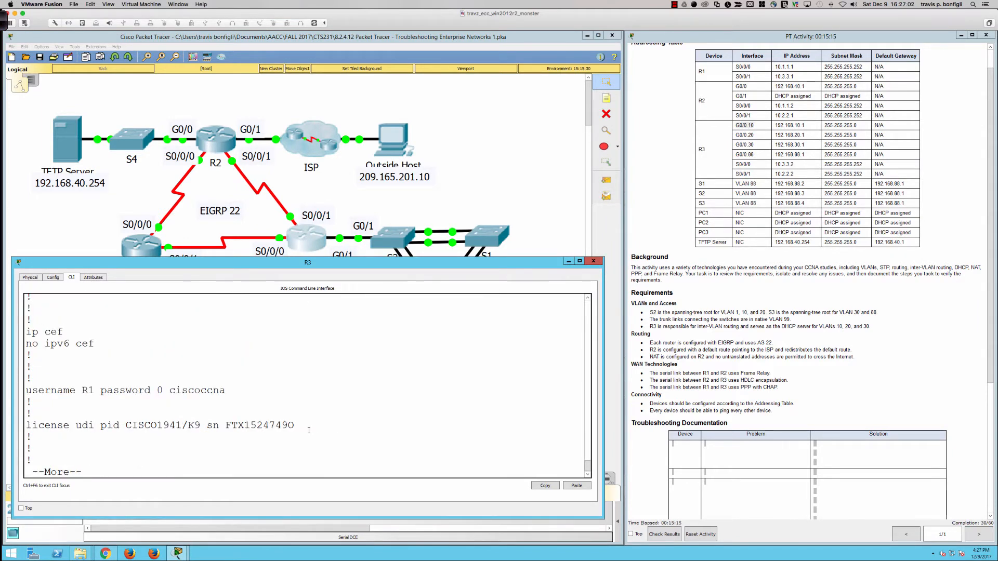
{"action": "key", "text": "space"}
{"action": "key", "text": "space"}
{"action": "key", "text": "space"}
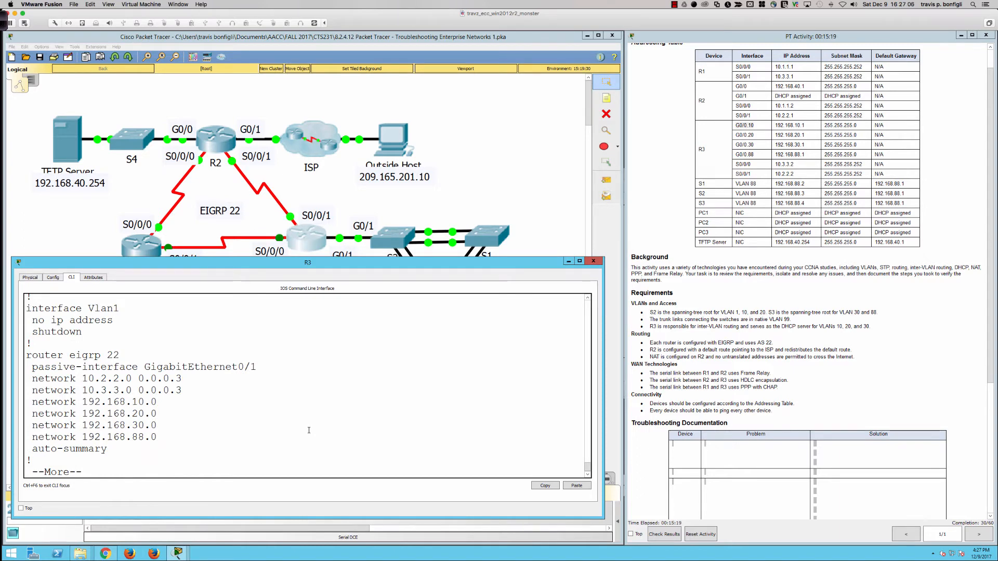
{"action": "key", "text": "q"}
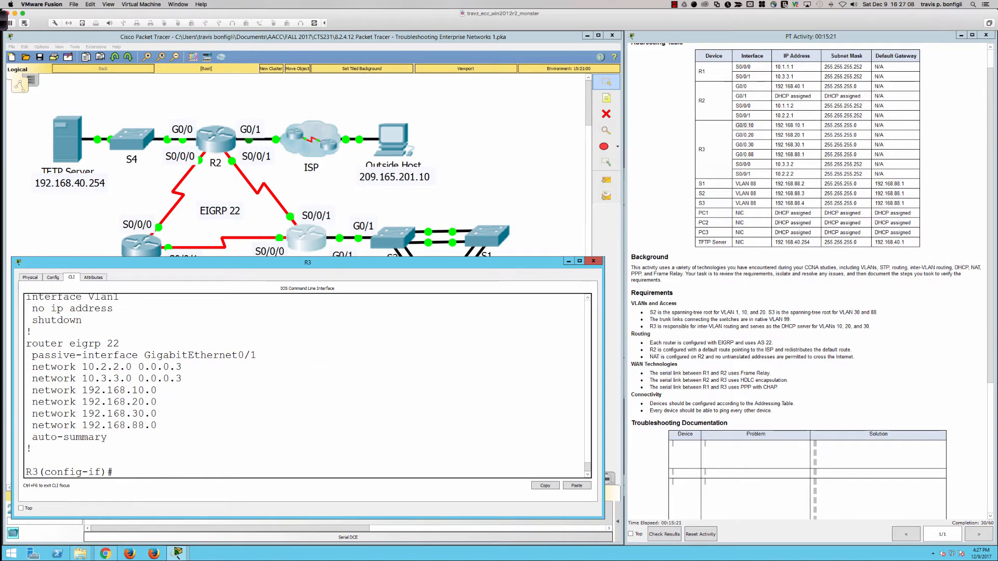
{"action": "left_click_drag", "start_coordinate": [330, 266], "coordinate": [331, 274]}
{"action": "double_click", "coordinate": [330, 274]}
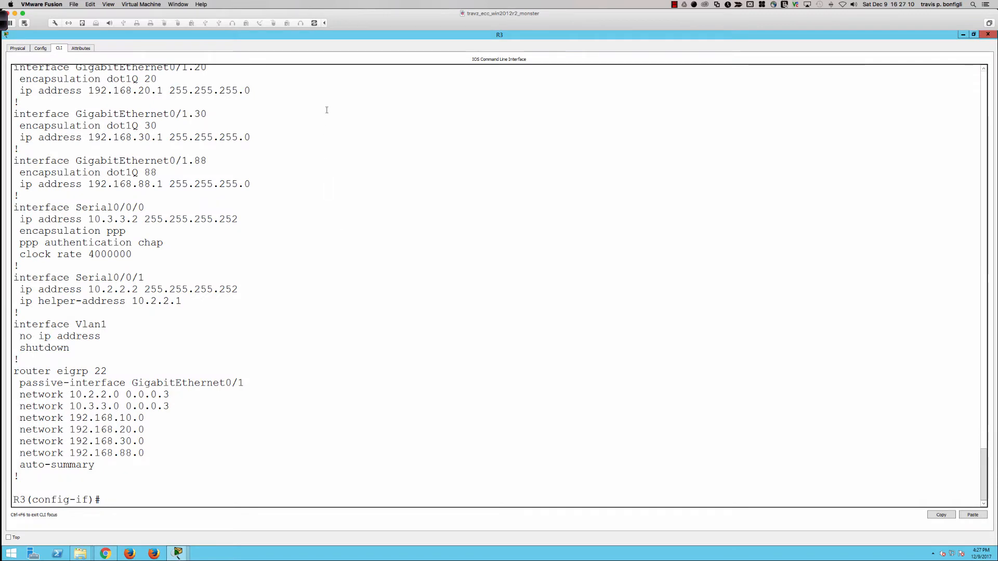
- Restore R3's window to its smaller size and disable automatic summarization for EIGRP 22 on R3
{"action": "double_click", "coordinate": [316, 36]}
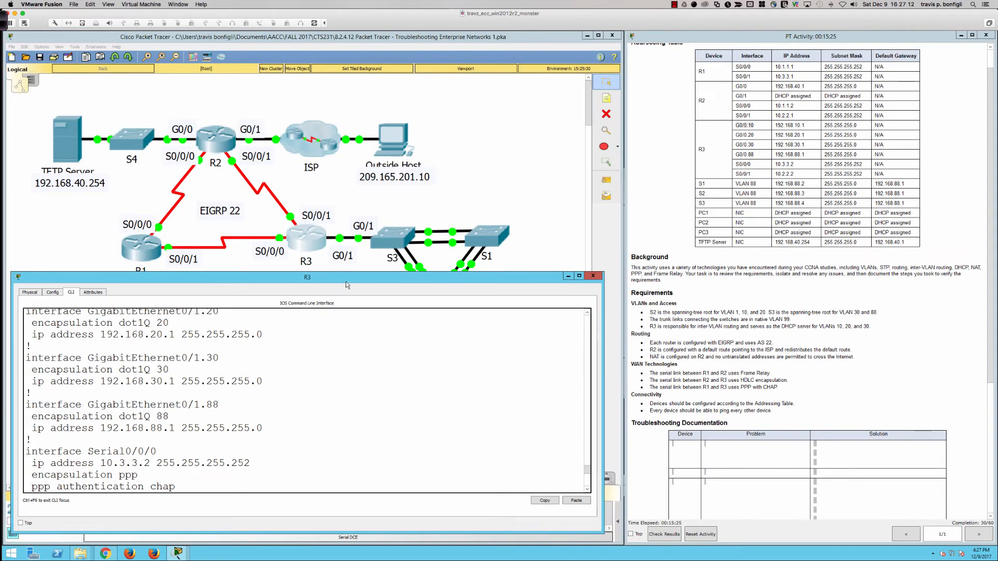
{"action": "left_click_drag", "start_coordinate": [345, 280], "coordinate": [345, 287]}
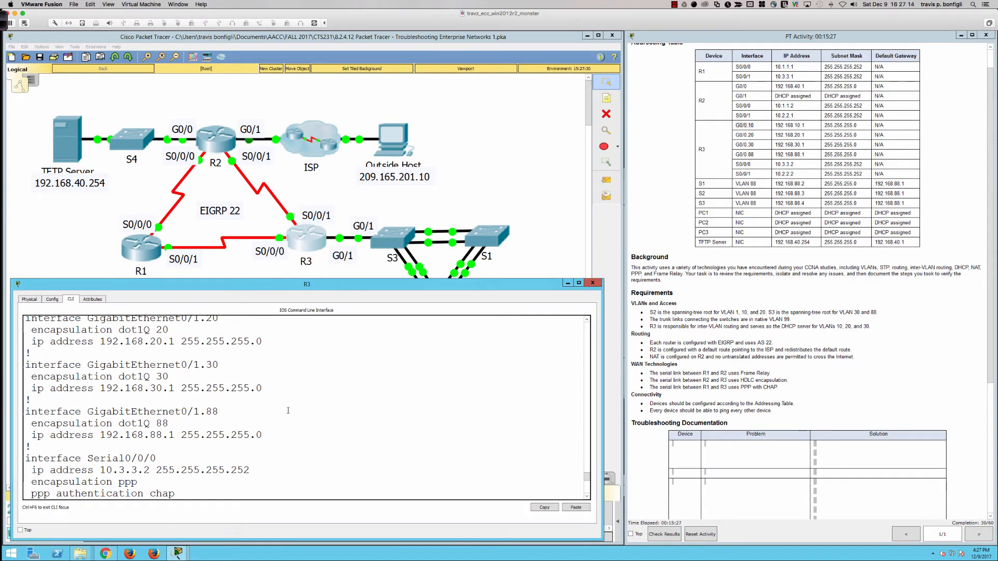
{"action": "scroll", "coordinate": [235, 430], "scroll_direction": "down", "scroll_amount": 6}
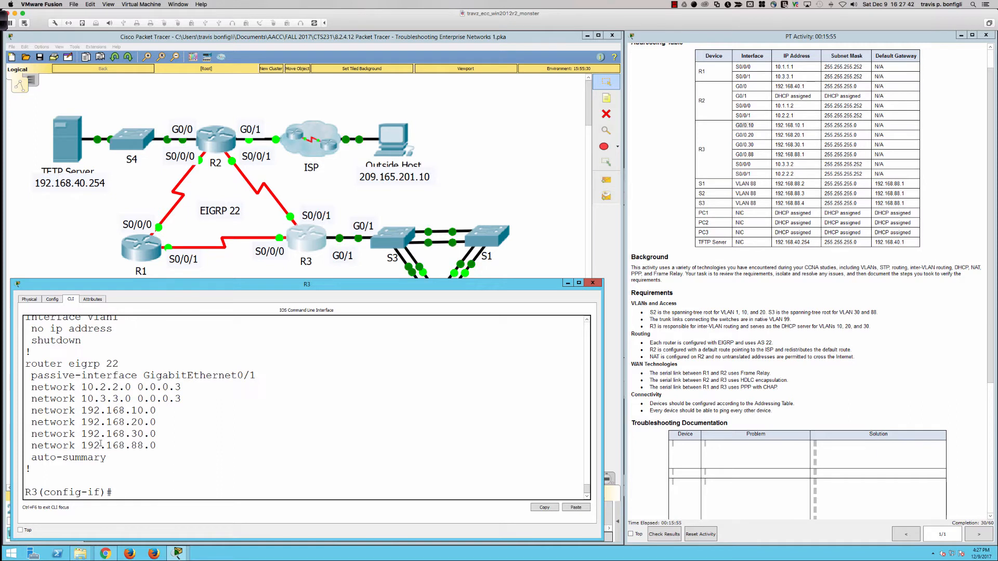
{"action": "type", "text": "route r"}
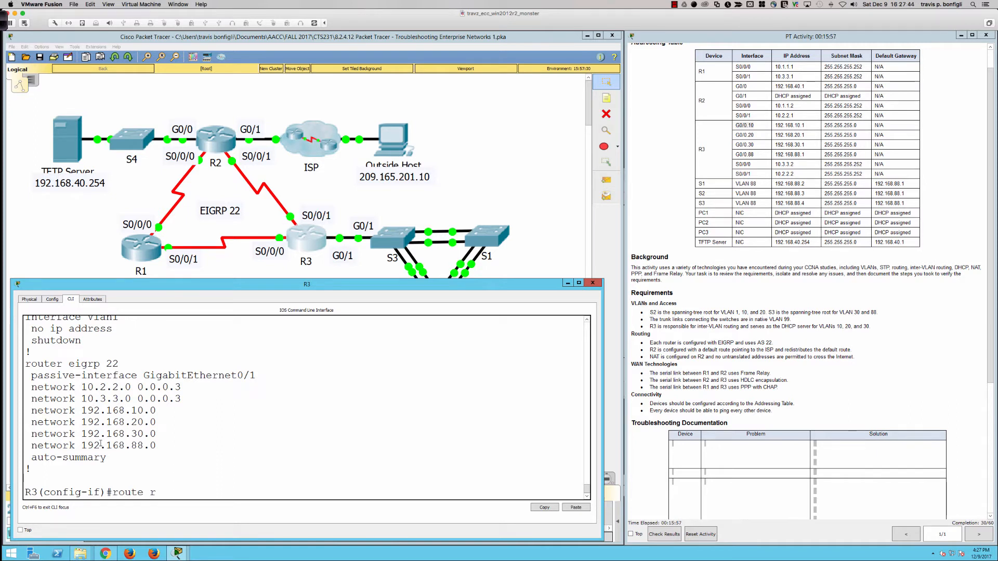
{"action": "key", "text": "BackSpace"}
{"action": "key", "text": "BackSpace"}
{"action": "key", "text": "BackSpace"}
{"action": "key", "text": "BackSpace"}
{"action": "type", "text": "eigrp 22"}
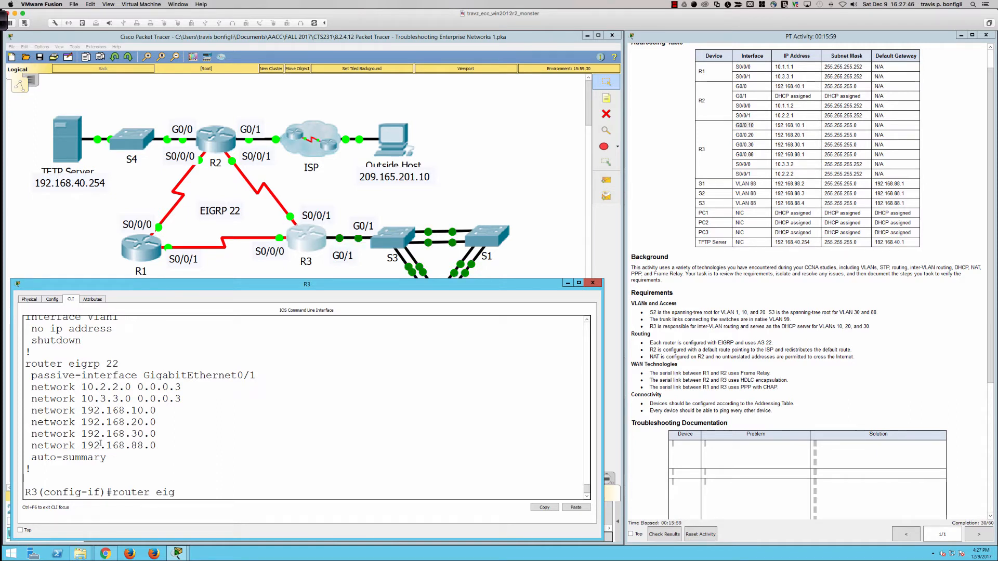
{"action": "key", "text": "Return"}
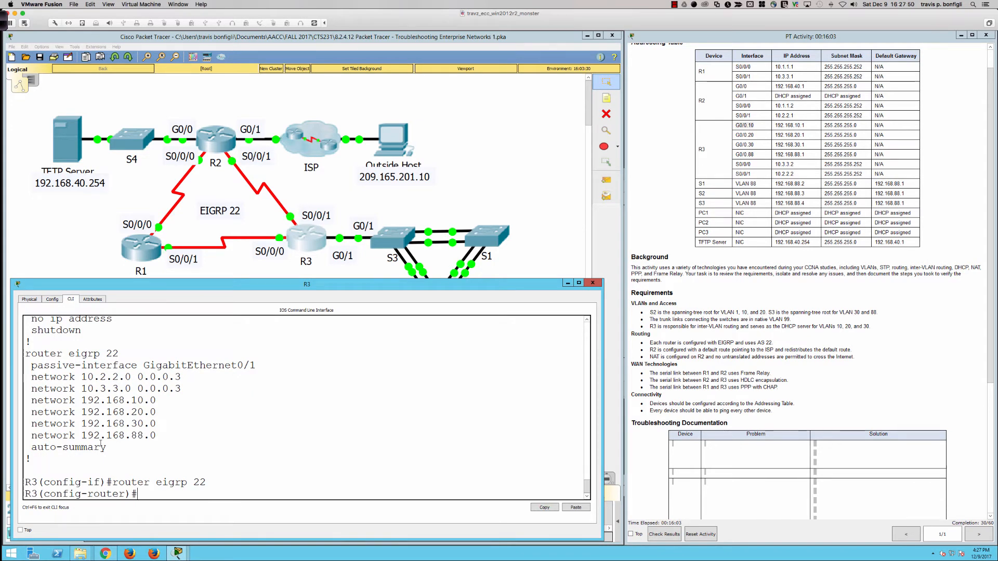
{"action": "type", "text": "no auto"}
{"action": "key", "text": "Tab"}
{"action": "key", "text": "Return"}
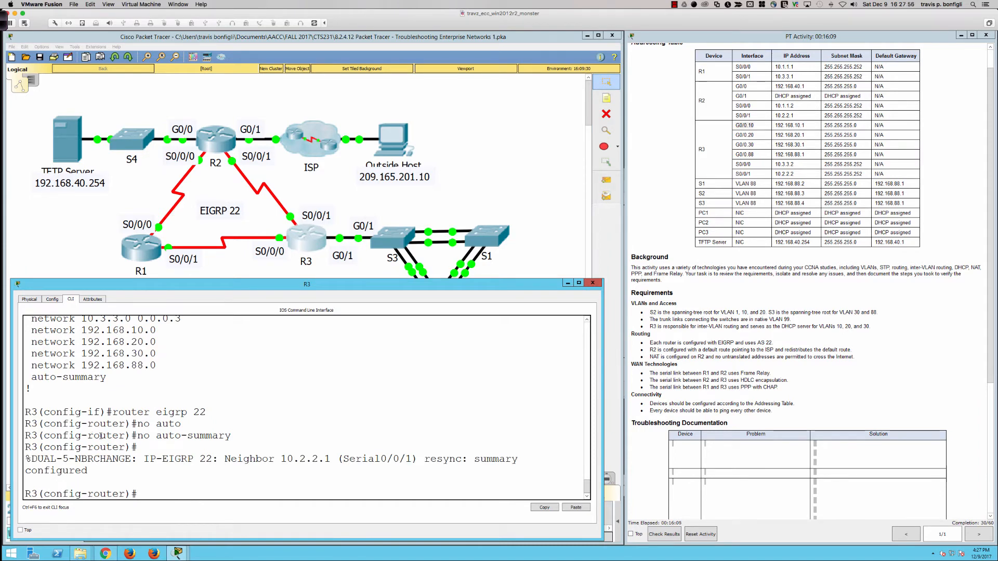
- Make subinterface gi0/1.10 passive in R3's EIGRP 22 process
{"action": "scroll", "coordinate": [93, 395], "scroll_direction": "up", "scroll_amount": 2}
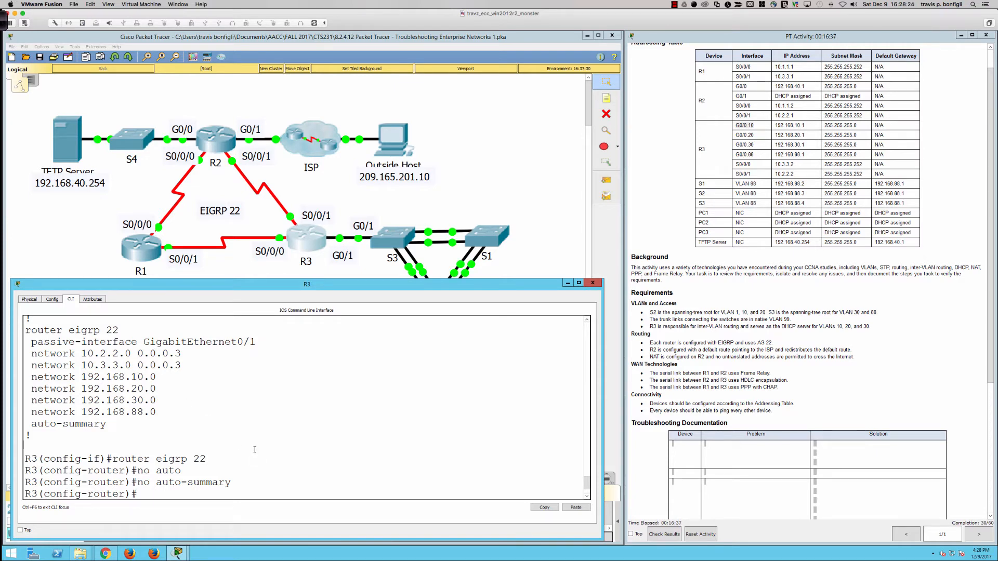
{"action": "type", "text": "pas"}
{"action": "key", "text": "Tab"}
{"action": "type", "text": "gi"}
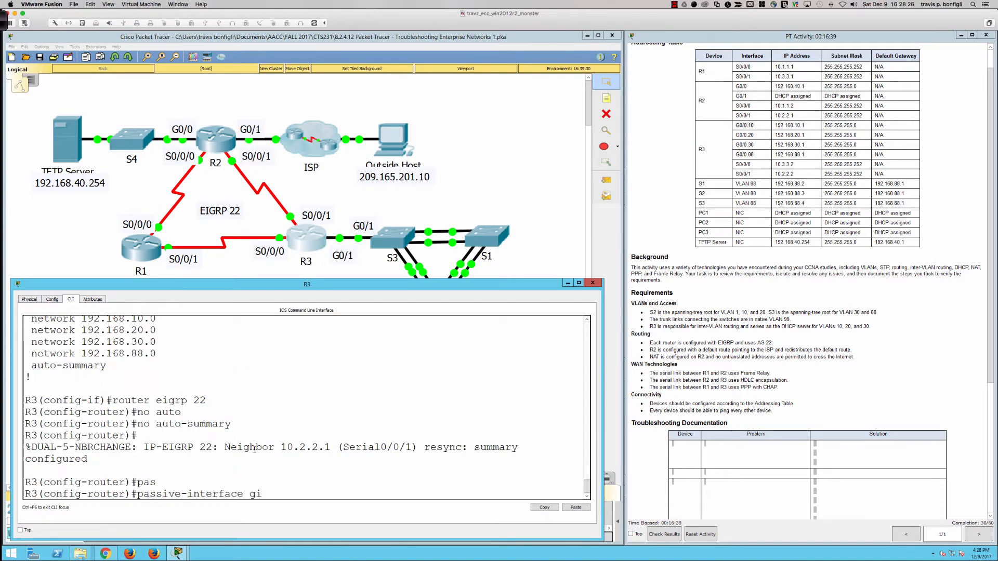
{"action": "type", "text": "0/1.10"}
{"action": "key", "text": "Return"}
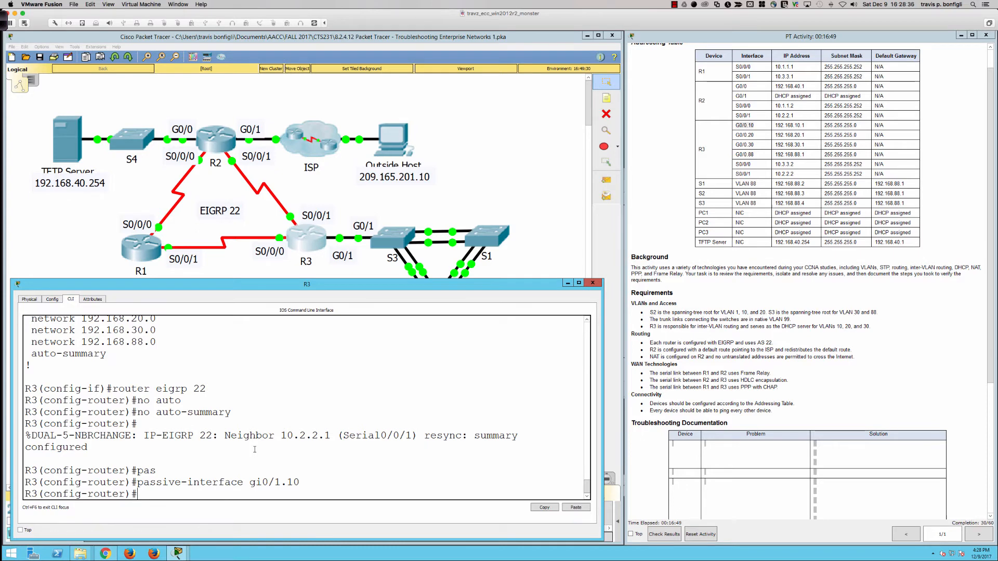
- Remove the passive-interface setting for gi0/1.10 from R3's EIGRP process
{"action": "key", "text": "Up"}
{"action": "key", "text": "Left"}
{"action": "key", "text": "Left"}
{"action": "key", "text": "Left"}
{"action": "key", "text": "Left"}
{"action": "key", "text": "Left"}
{"action": "key", "text": "Left"}
{"action": "key", "text": "Left"}
{"action": "key", "text": "Left"}
{"action": "key", "text": "Left"}
{"action": "key", "text": "Left"}
{"action": "key", "text": "Left"}
{"action": "key", "text": "Left"}
{"action": "key", "text": "Left"}
{"action": "key", "text": "Left"}
{"action": "key", "text": "Left"}
{"action": "key", "text": "Left"}
{"action": "key", "text": "Left"}
{"action": "key", "text": "Left"}
{"action": "key", "text": "Left"}
{"action": "key", "text": "Left"}
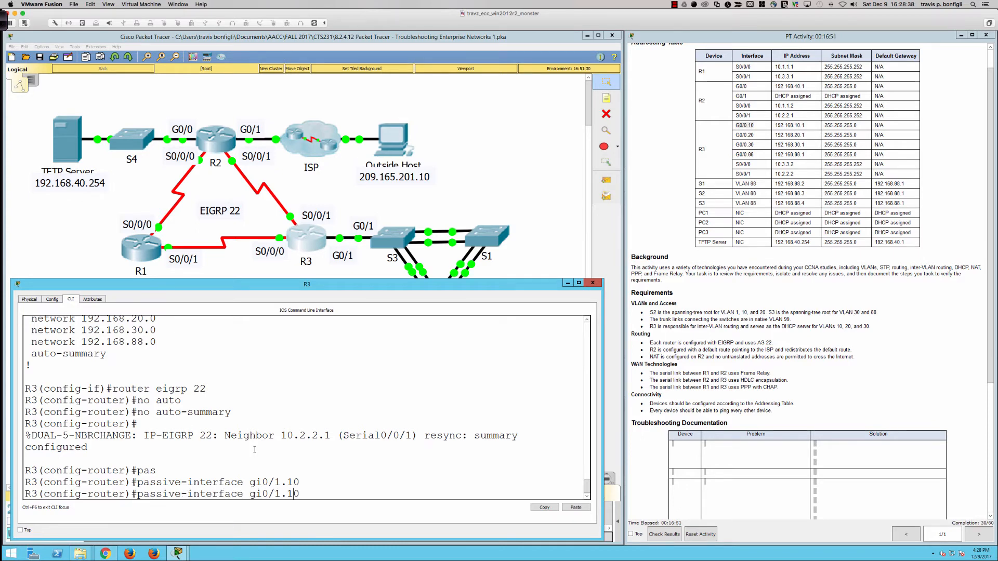
{"action": "type", "text": "no"}
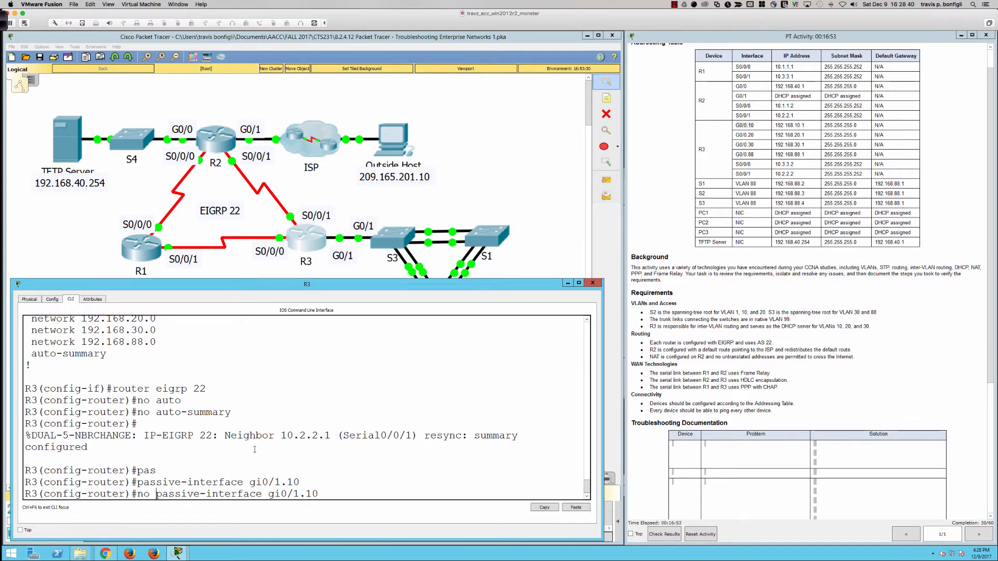
{"action": "key", "text": "Return"}
- Display R3's brief IP interface summary and examine the addresses and the interface and protocol states
{"action": "type", "text": "do shi p"}
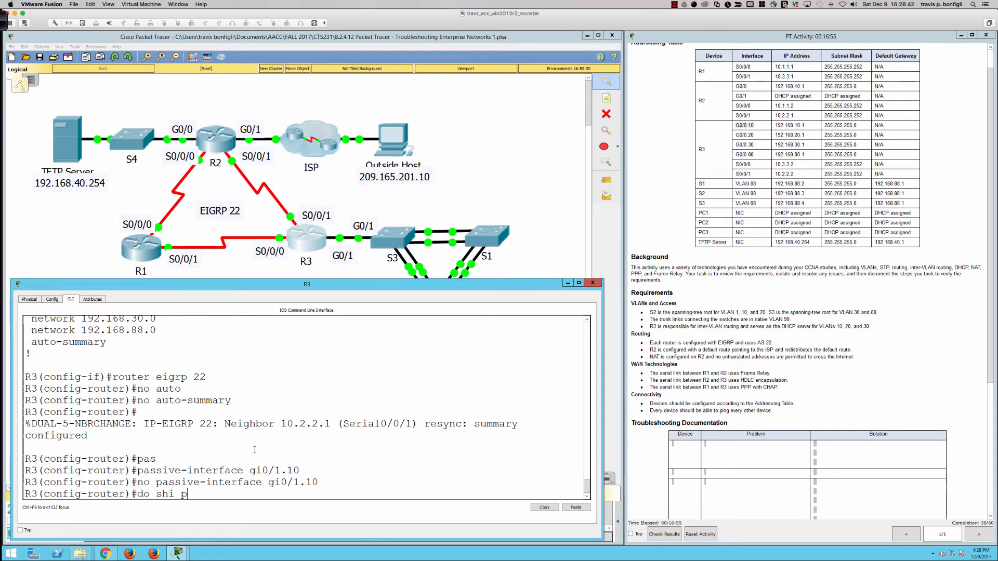
{"action": "key", "text": "BackSpace"}
{"action": "type", "text": "ip i"}
{"action": "type", "text": "nt bri"}
{"action": "key", "text": "Return"}
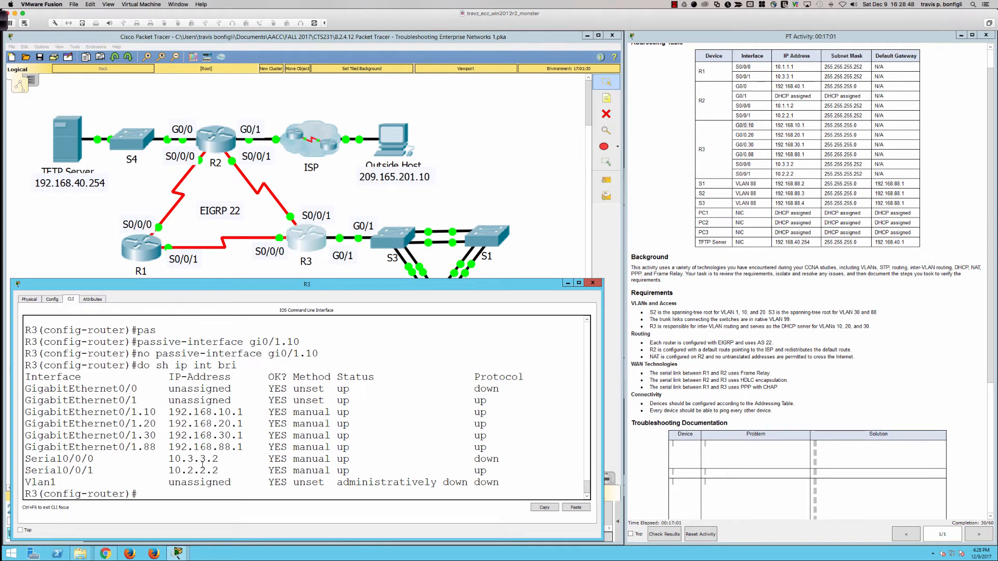
{"action": "scroll", "coordinate": [202, 469], "scroll_direction": "up", "scroll_amount": 10}
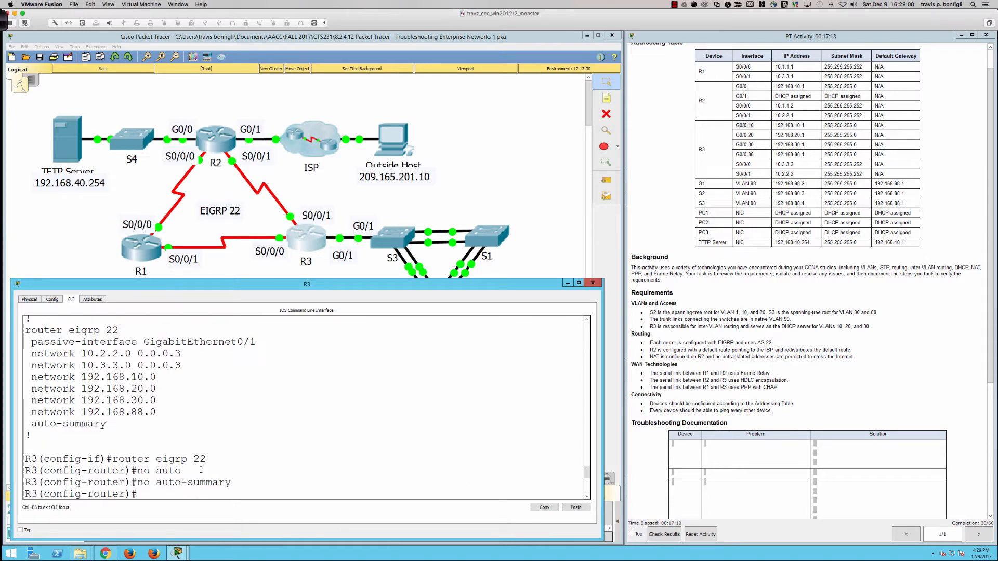
{"action": "type", "text": "pas"}
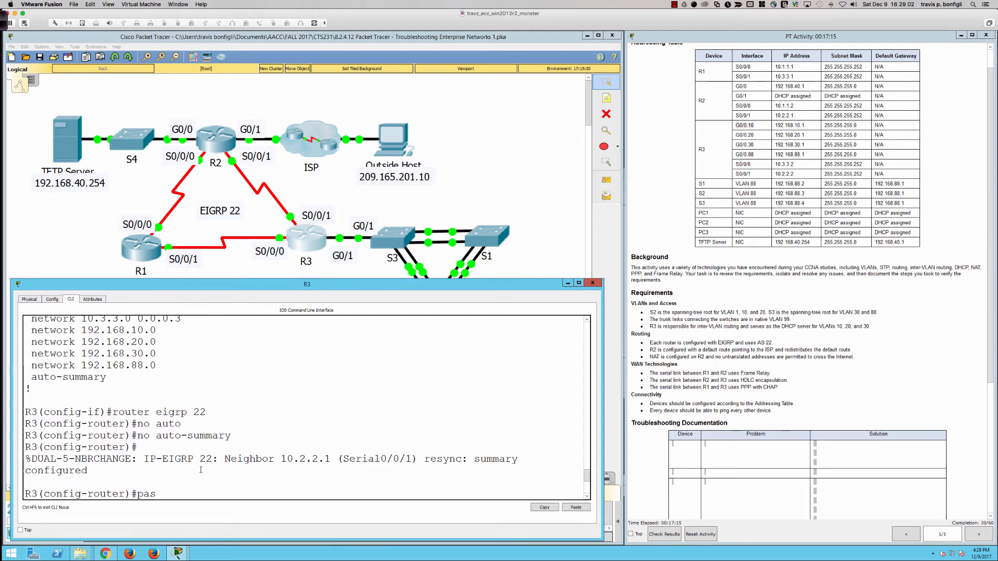
{"action": "scroll", "coordinate": [201, 470], "scroll_direction": "down", "scroll_amount": 4}
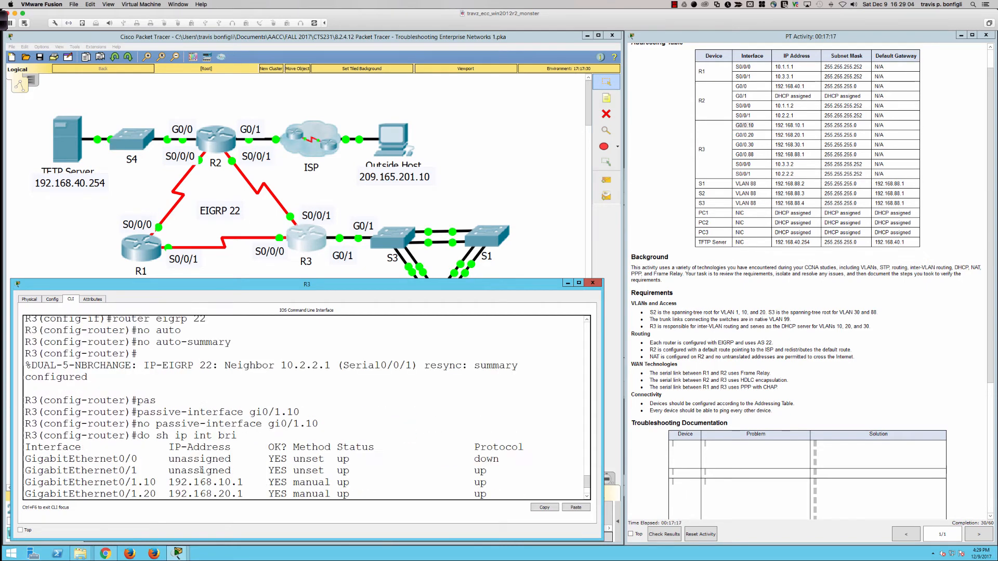
{"action": "scroll", "coordinate": [201, 470], "scroll_direction": "down", "scroll_amount": 3}
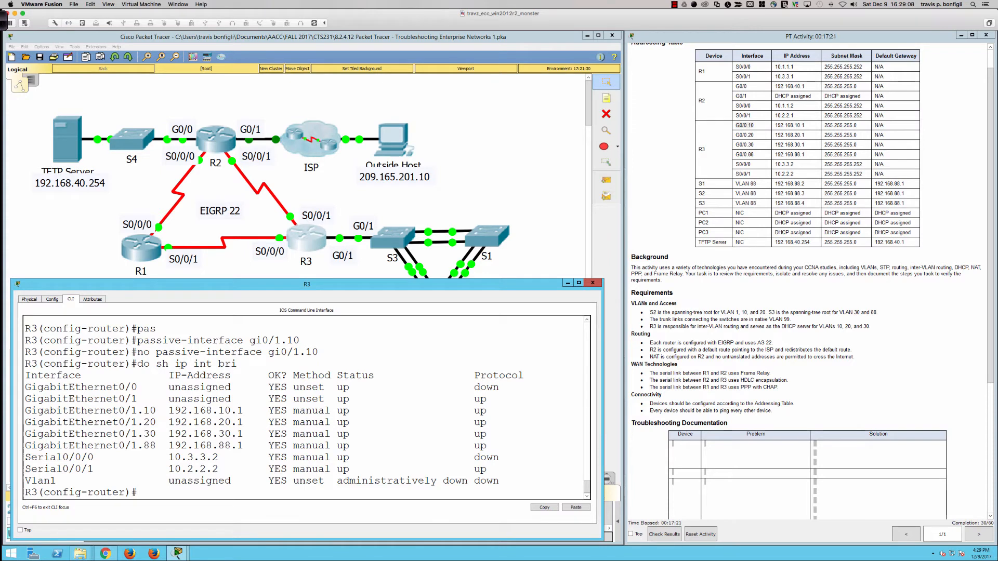
- Open R1's command line in a widened window moved down over the topology
{"action": "left_click", "coordinate": [141, 259]}
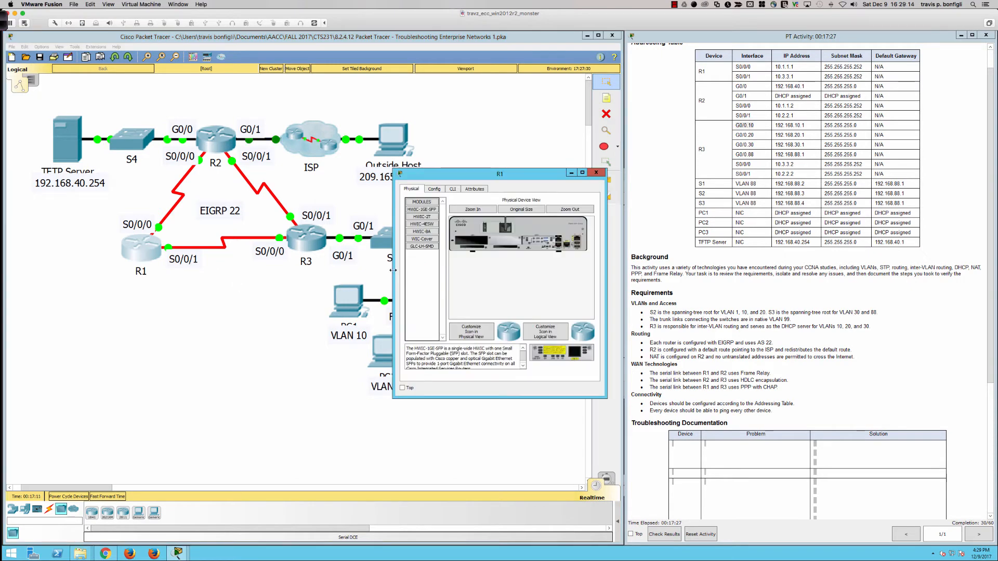
{"action": "left_click_drag", "start_coordinate": [393, 270], "coordinate": [196, 270]}
{"action": "left_click", "coordinate": [146, 256]}
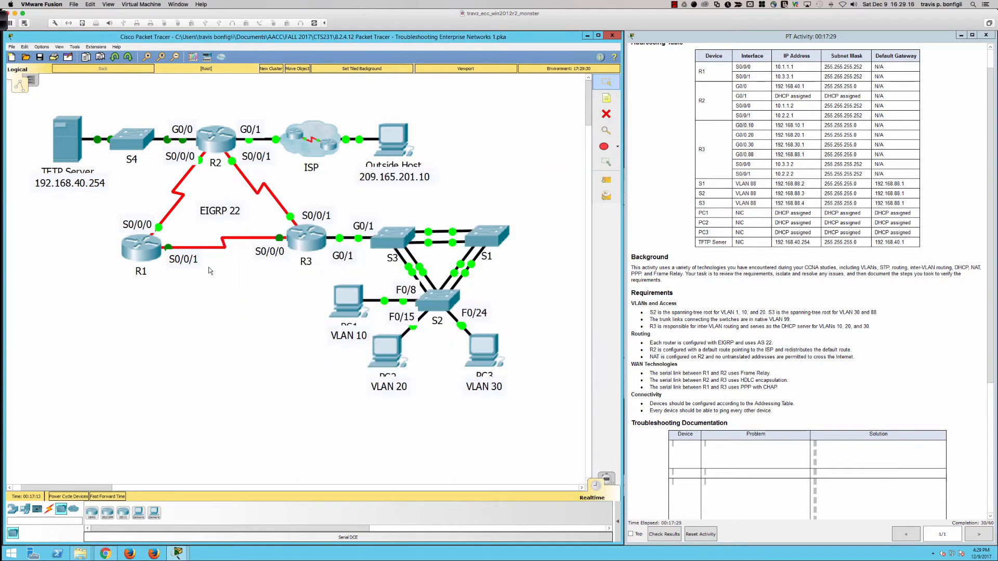
{"action": "left_click", "coordinate": [147, 255]}
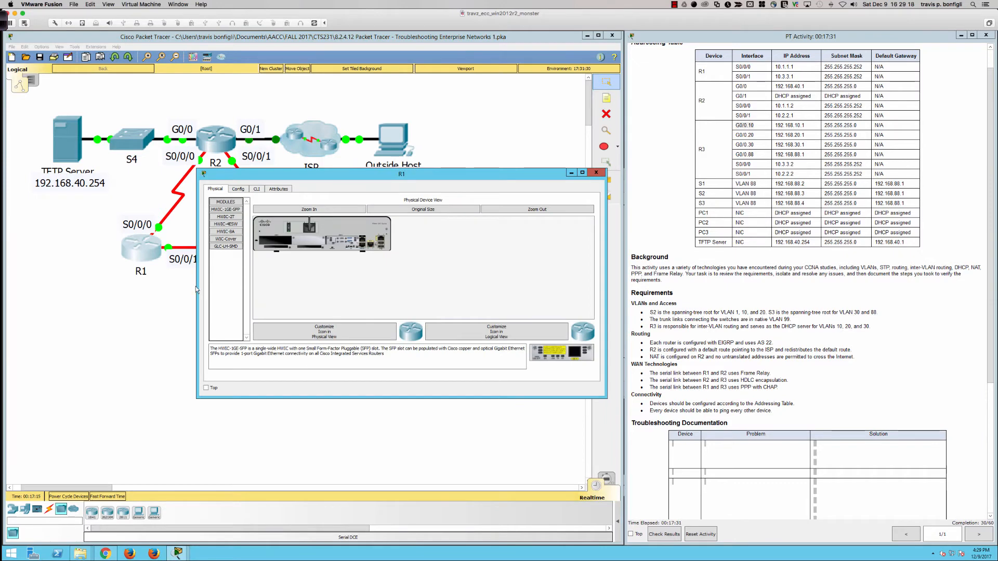
{"action": "left_click", "coordinate": [155, 284]}
{"action": "left_click", "coordinate": [629, 238]}
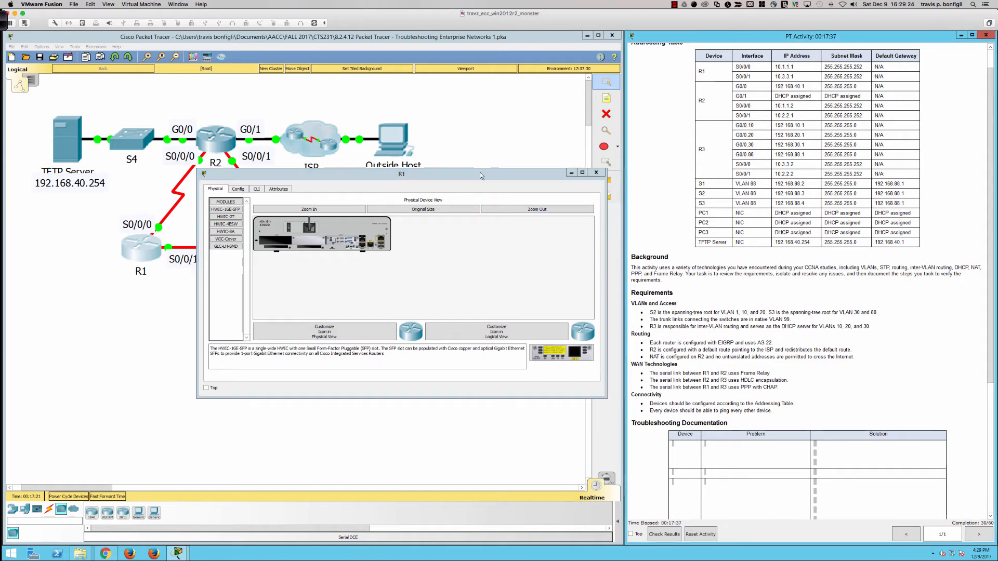
{"action": "left_click_drag", "start_coordinate": [481, 175], "coordinate": [396, 255]}
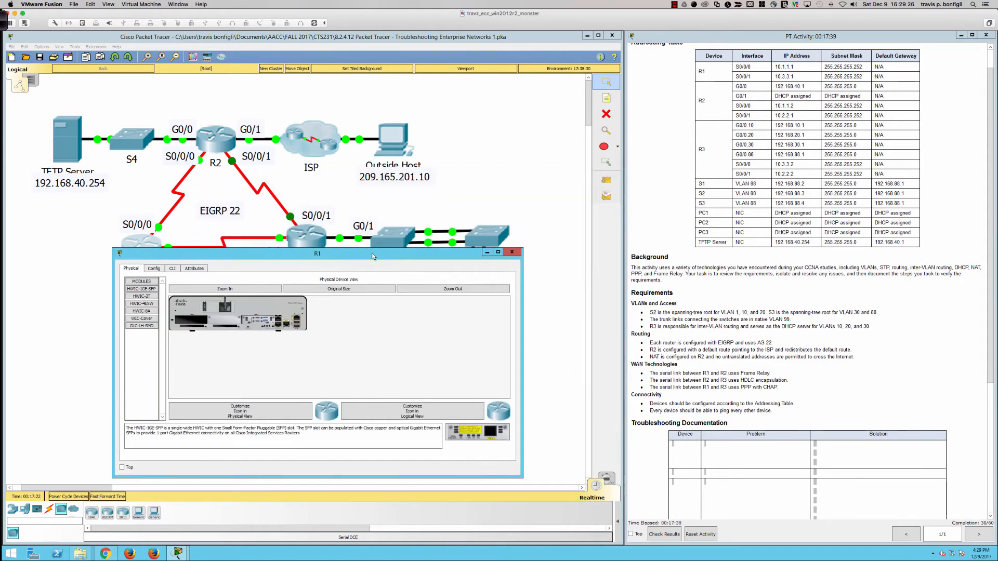
{"action": "left_click", "coordinate": [173, 268]}
{"action": "key", "text": "Return"}
{"action": "key", "text": "Return"}
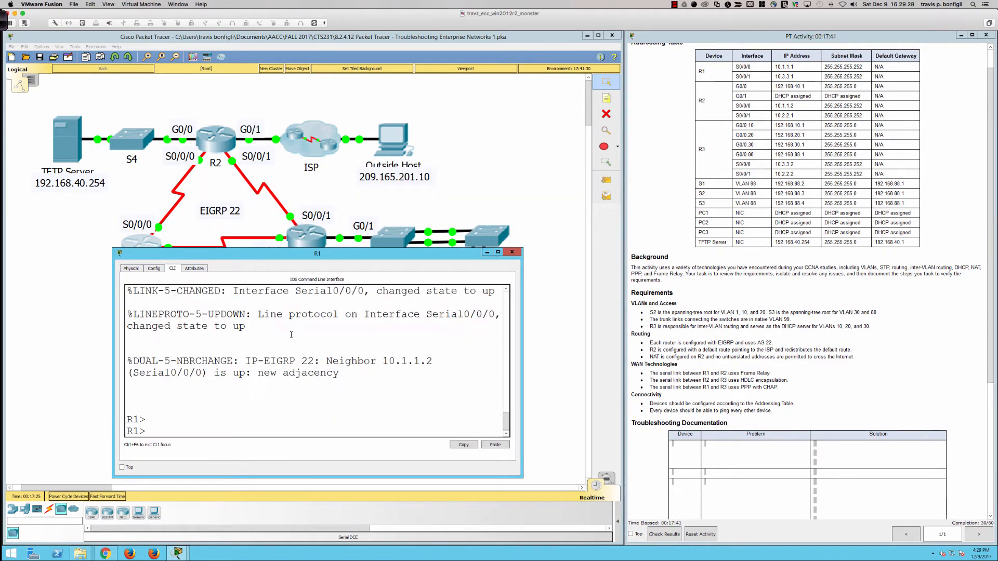
{"action": "key", "text": "Return"}
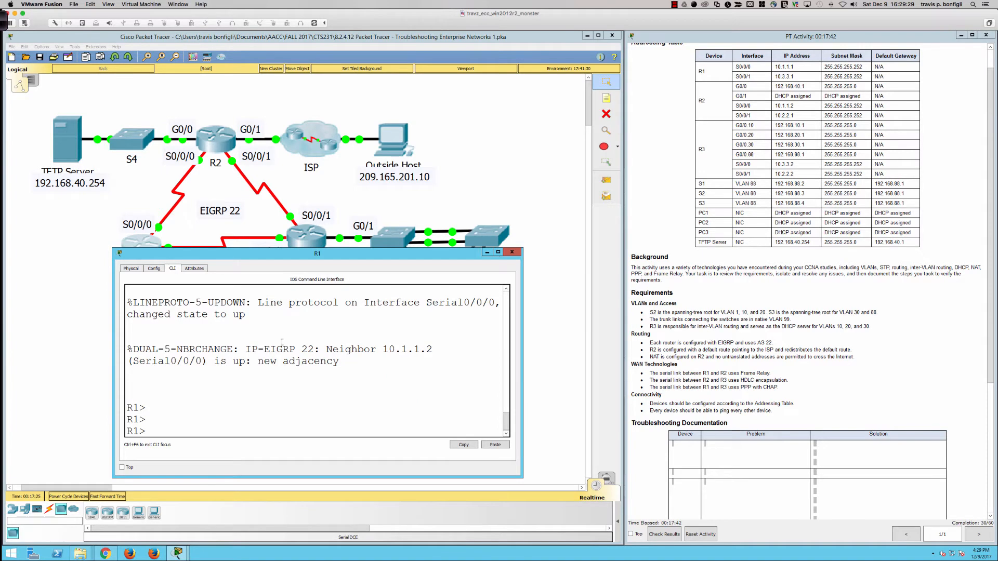
- Widen R1's window further and enter privileged EXEC mode with the enable password
{"action": "left_click", "coordinate": [102, 357]}
{"action": "left_click", "coordinate": [136, 249]}
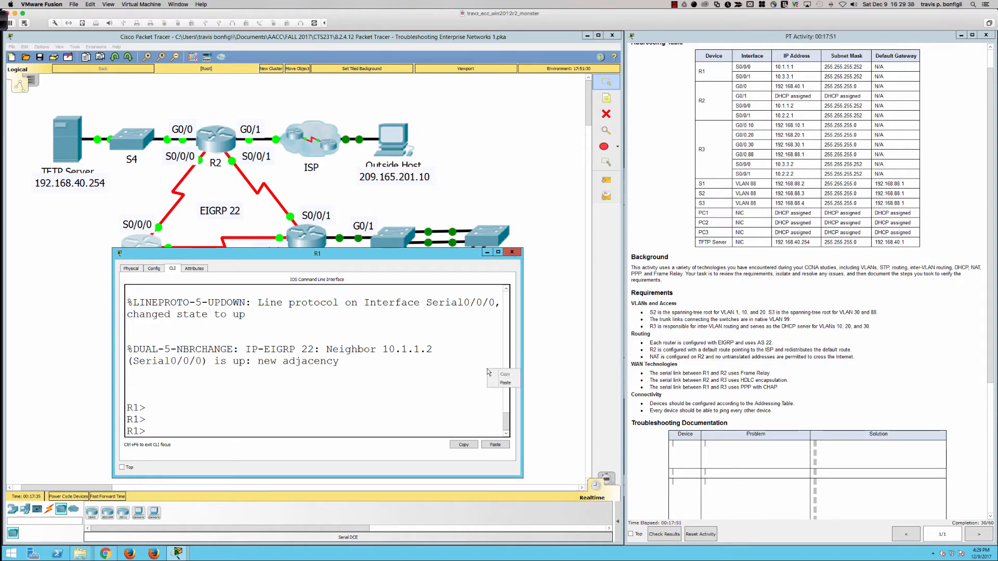
{"action": "left_click", "coordinate": [523, 346]}
{"action": "left_click_drag", "start_coordinate": [523, 346], "coordinate": [656, 344]}
{"action": "key", "text": "Return"}
{"action": "type", "text": "en"}
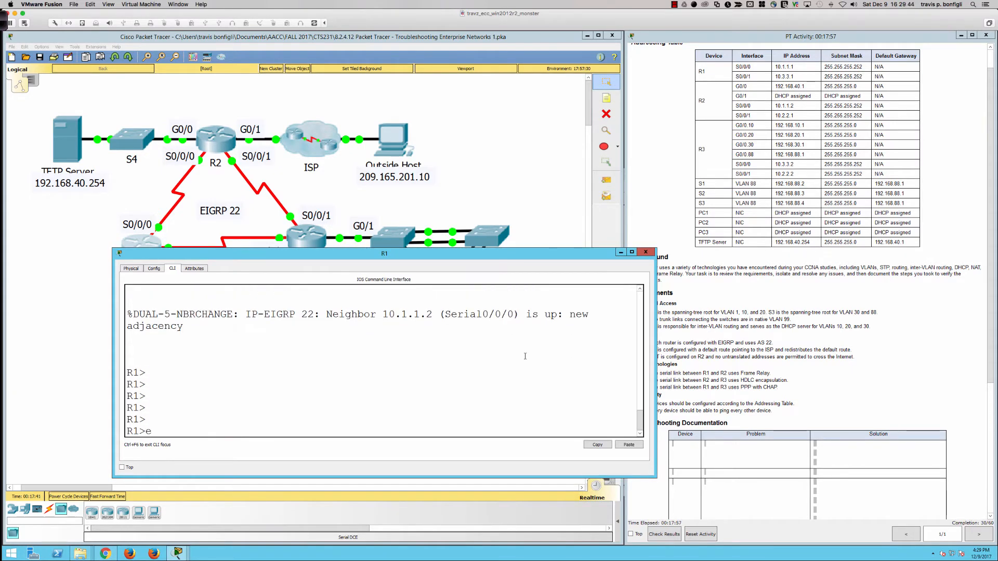
{"action": "key", "text": "Return"}
- Display R1's running configuration through the EIGRP 22 section and move its window below the router topology
{"action": "key", "text": "Return"}
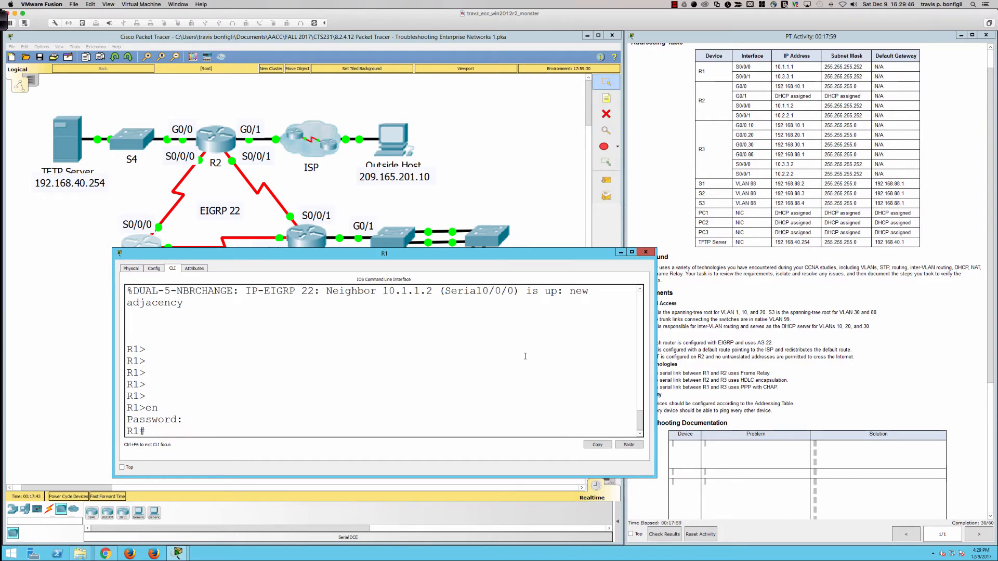
{"action": "type", "text": "sh run"}
{"action": "key", "text": "Return"}
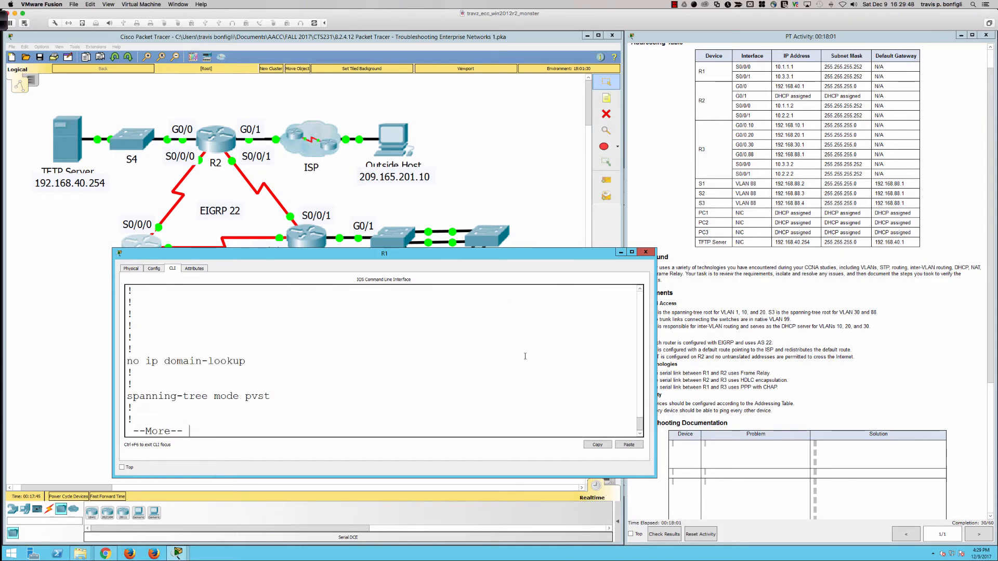
{"action": "key", "text": "space"}
{"action": "key", "text": "space"}
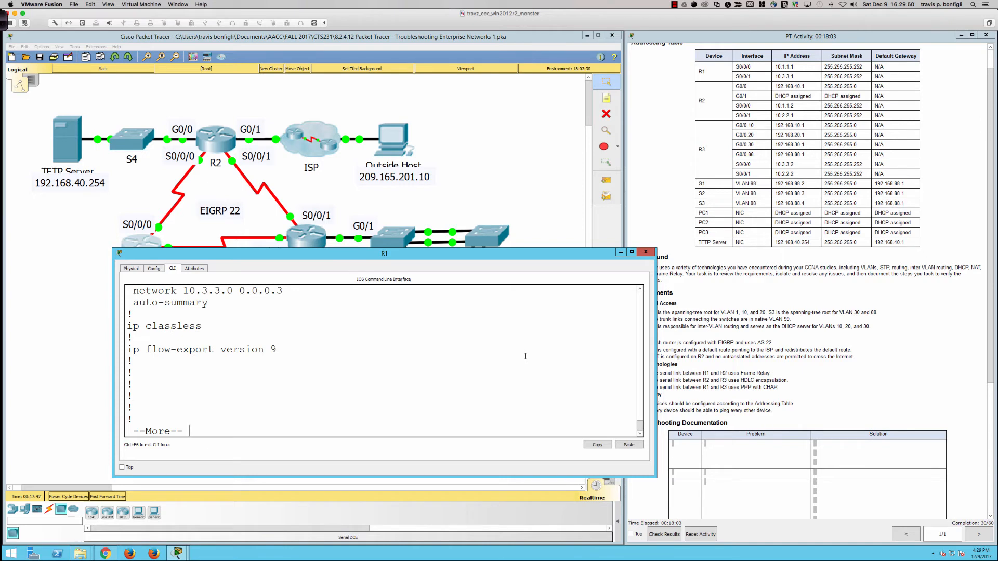
{"action": "scroll", "coordinate": [221, 327], "scroll_direction": "up", "scroll_amount": 2}
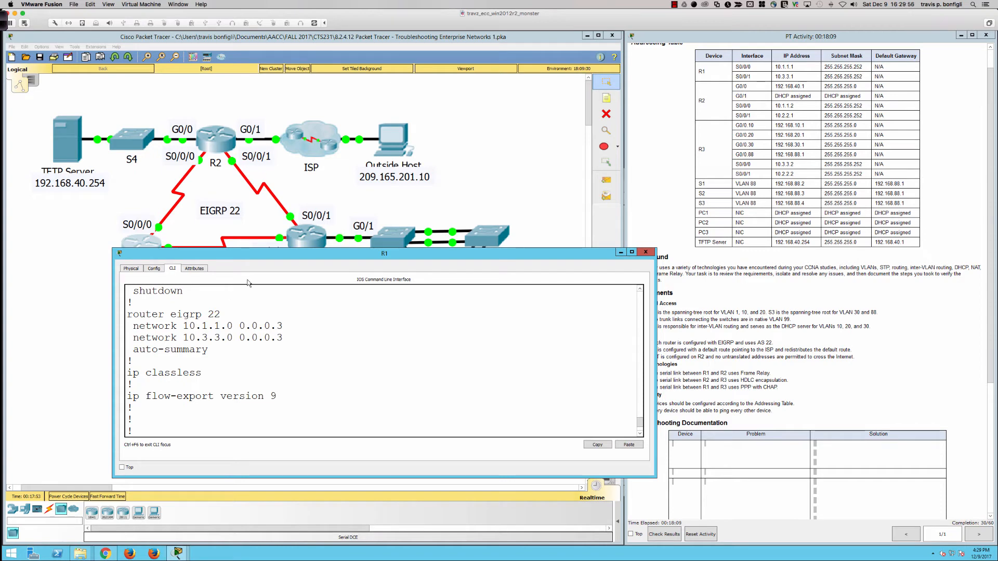
{"action": "left_click_drag", "start_coordinate": [258, 253], "coordinate": [207, 307]}
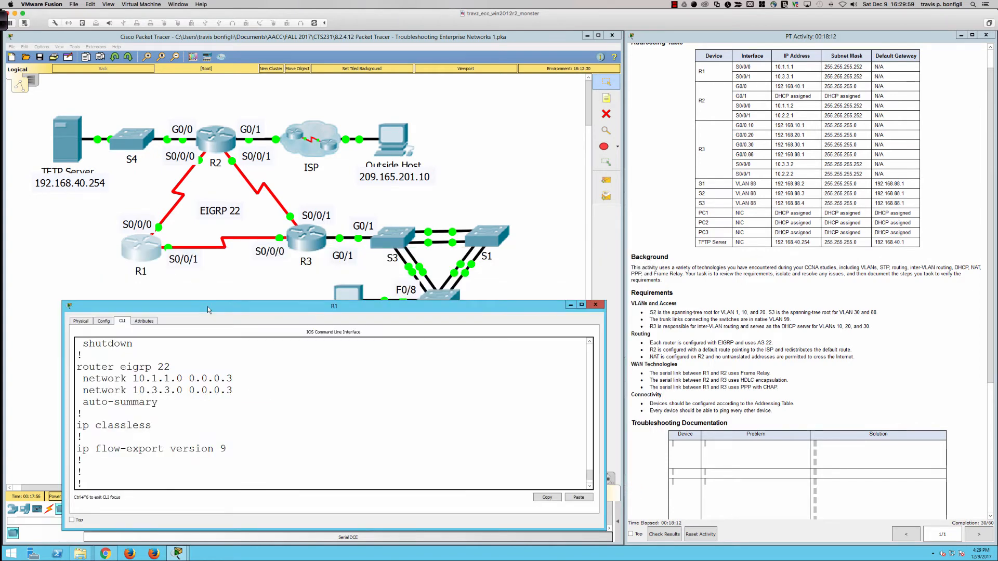
{"action": "left_click", "coordinate": [263, 426]}
{"action": "scroll", "coordinate": [262, 426], "scroll_direction": "down", "scroll_amount": 3}
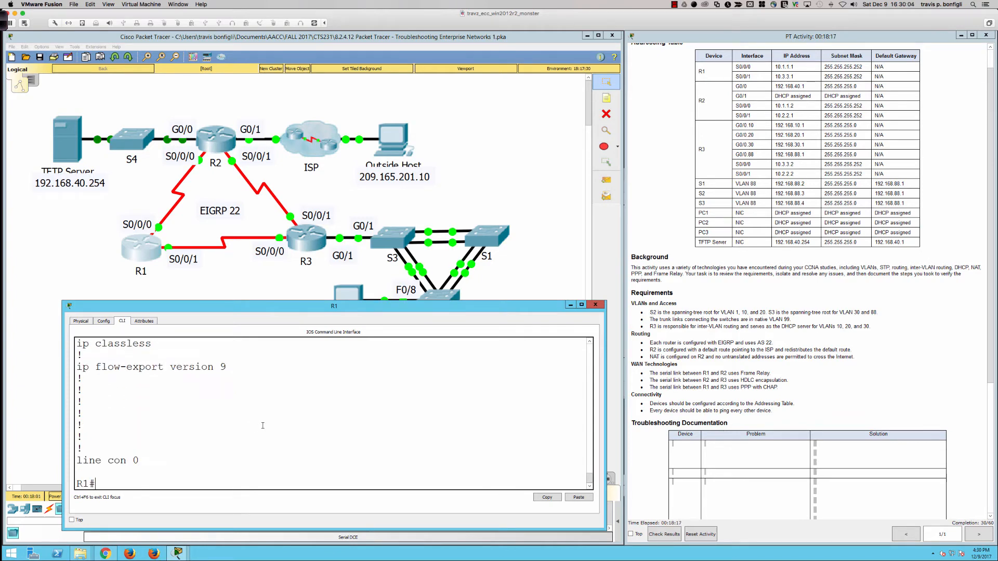
- Disable automatic route summarization for EIGRP 22 on R1 from global configuration mode
{"action": "type", "text": "conf t"}
{"action": "key", "text": "Return"}
{"action": "type", "text": "router eig"}
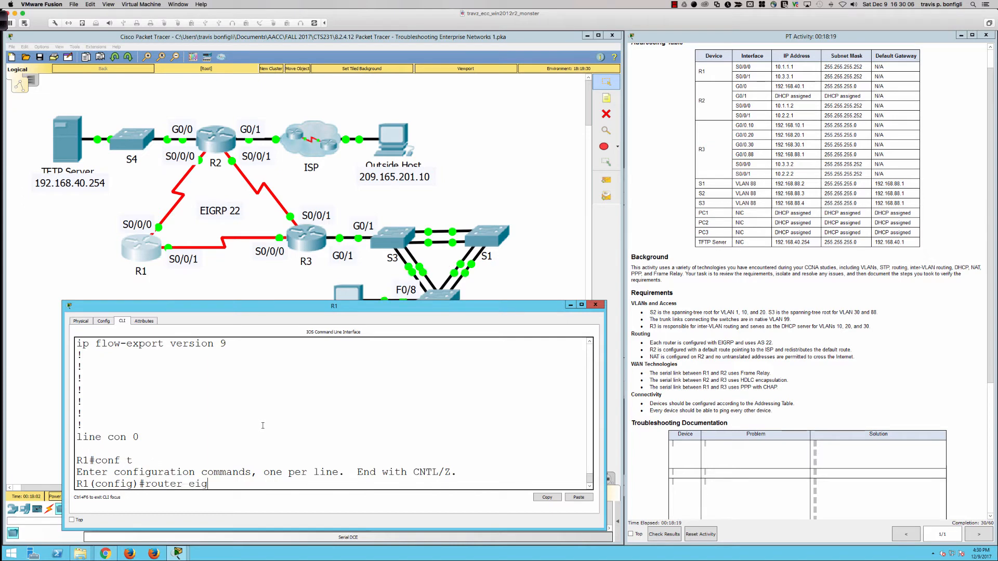
{"action": "type", "text": "rp 22"}
{"action": "key", "text": "Return"}
{"action": "type", "text": "no auto"}
{"action": "key", "text": "Tab"}
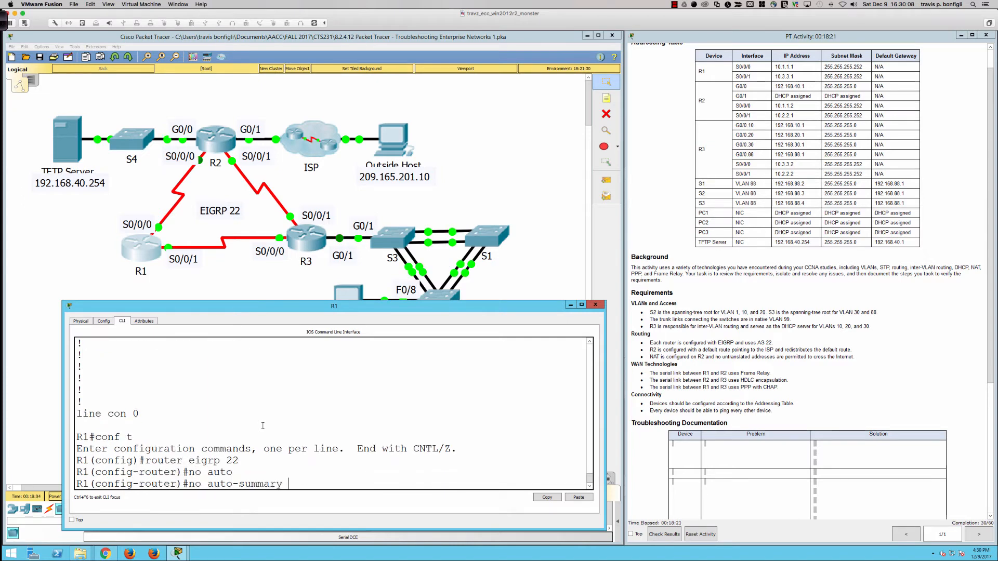
{"action": "key", "text": "Return"}
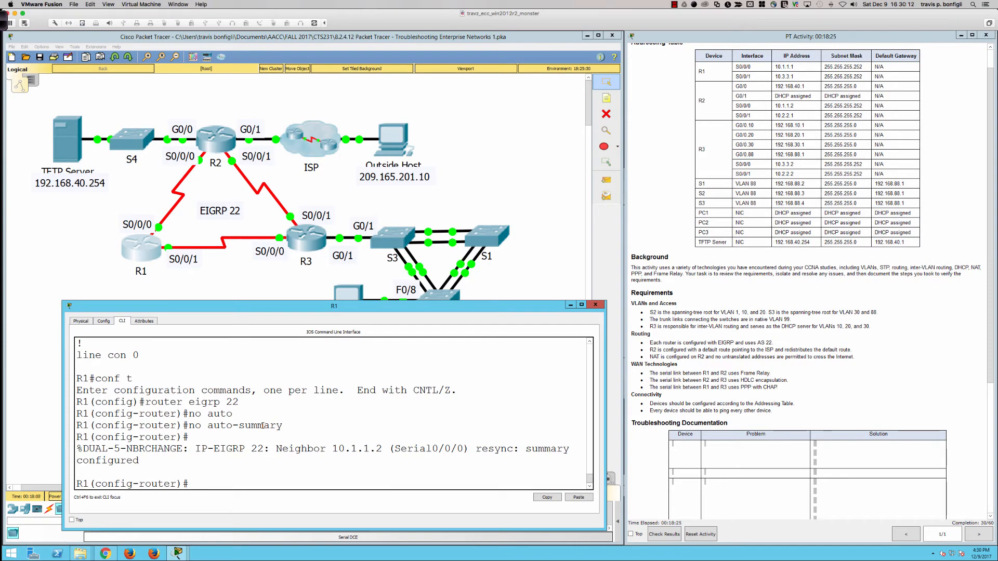
- Display R1's EIGRP neighbors without leaving router configuration mode
{"action": "type", "text": "do sh ip eigrp neigh"}
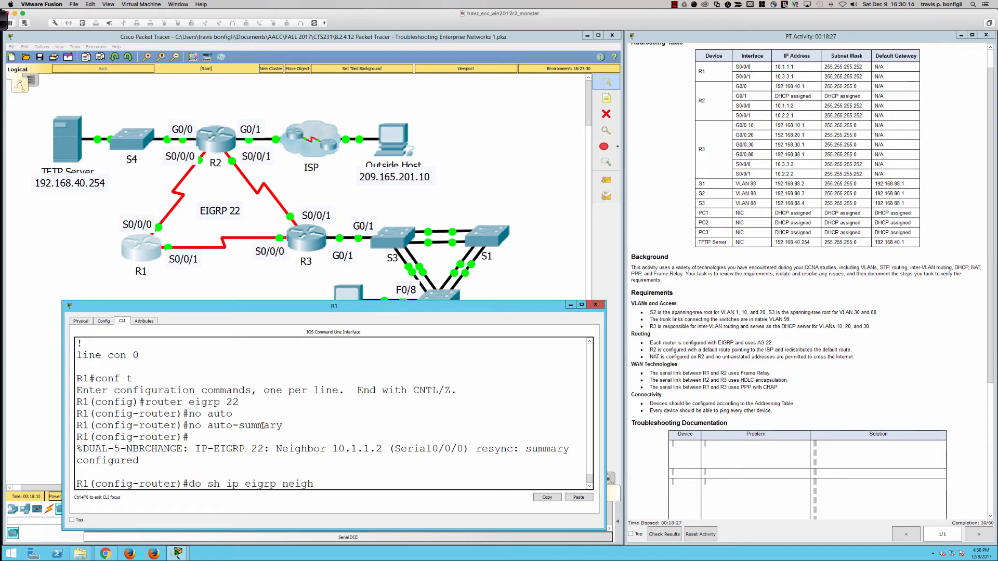
{"action": "key", "text": "Return"}
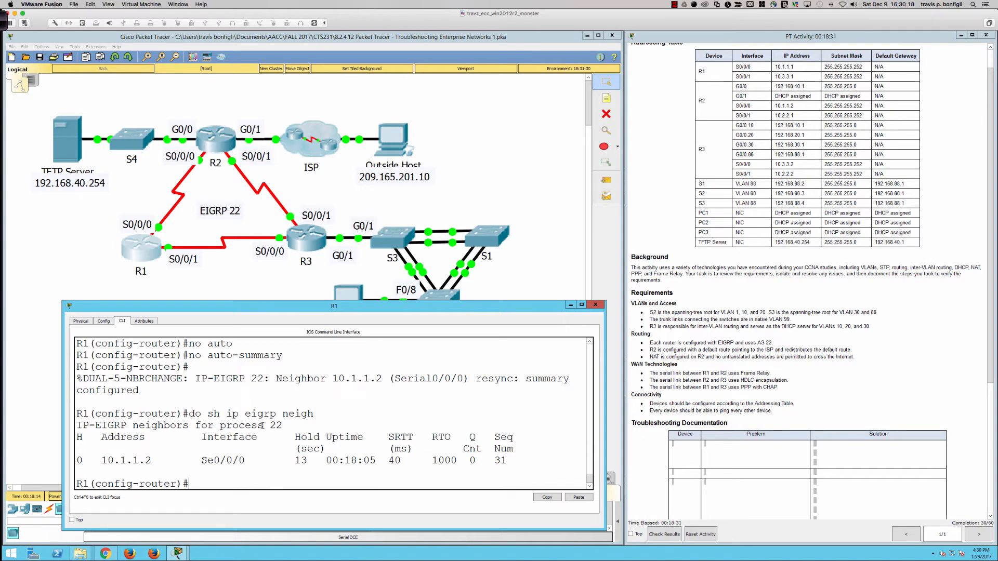
- Bring up R3's command line and display its EIGRP neighbors for comparison with R1
{"action": "left_click", "coordinate": [314, 243]}
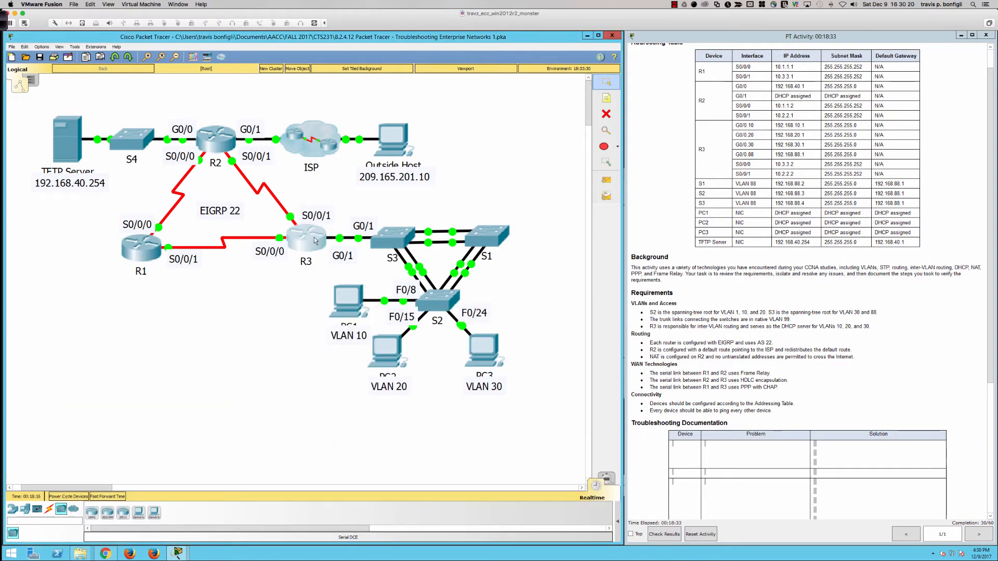
{"action": "type", "text": "do sh ip"}
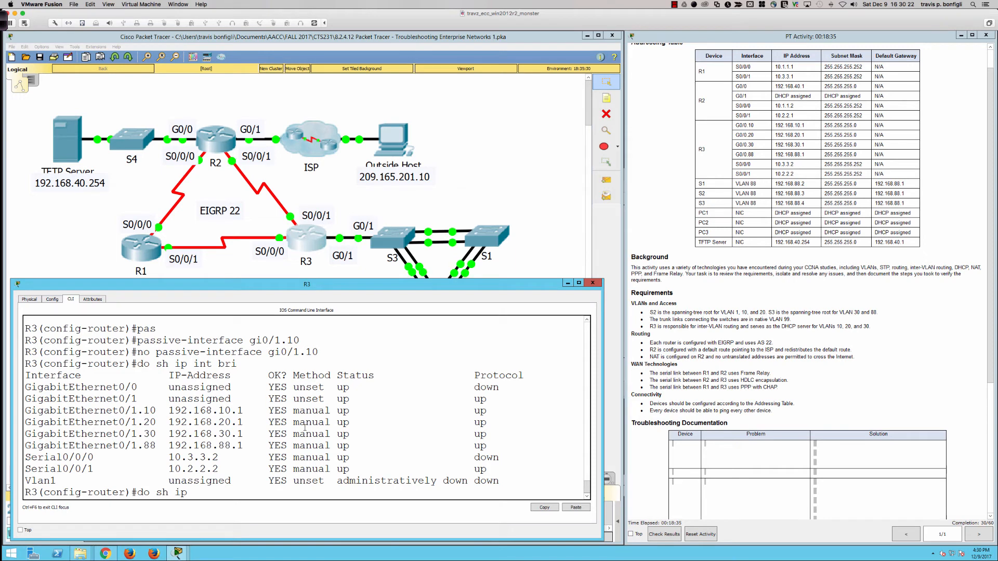
{"action": "type", "text": " eigrp neigh"}
{"action": "key", "text": "Return"}
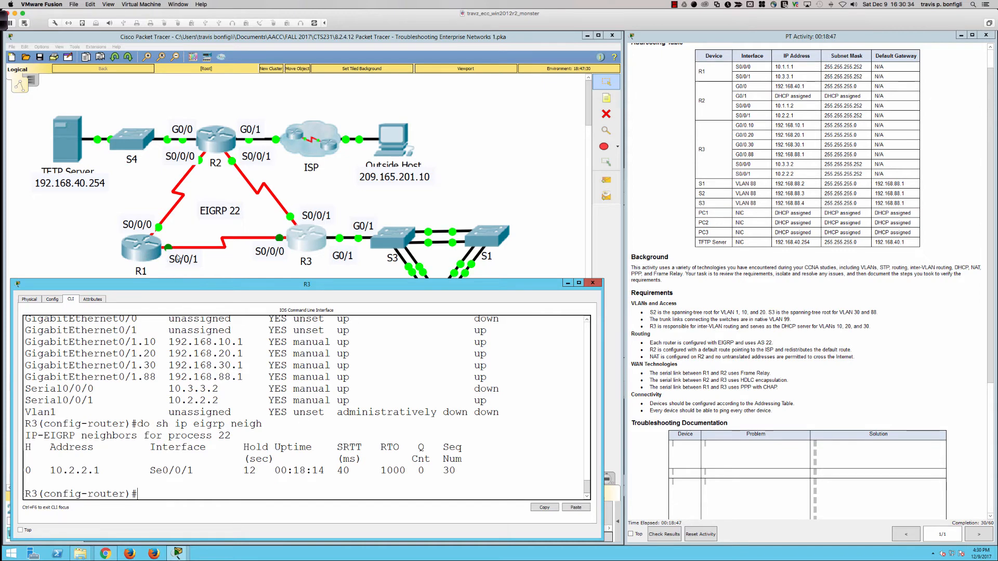
- Return to R1, widen its window, and examine the Serial0/0/0 and Serial0/0/1 settings in its running configuration
{"action": "left_click", "coordinate": [145, 255]}
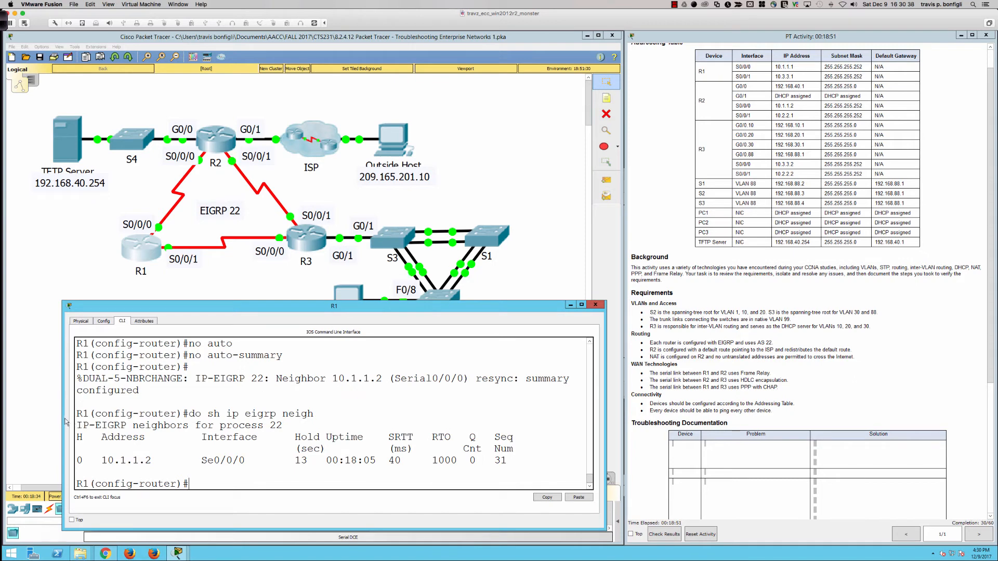
{"action": "left_click_drag", "start_coordinate": [63, 418], "coordinate": [32, 418]}
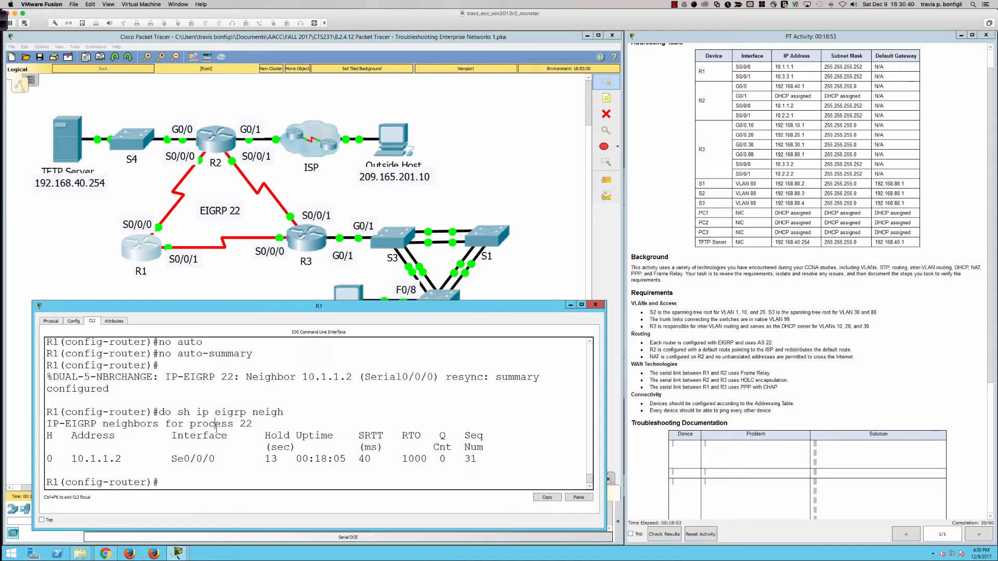
{"action": "type", "text": "do sh run"}
{"action": "key", "text": "Return"}
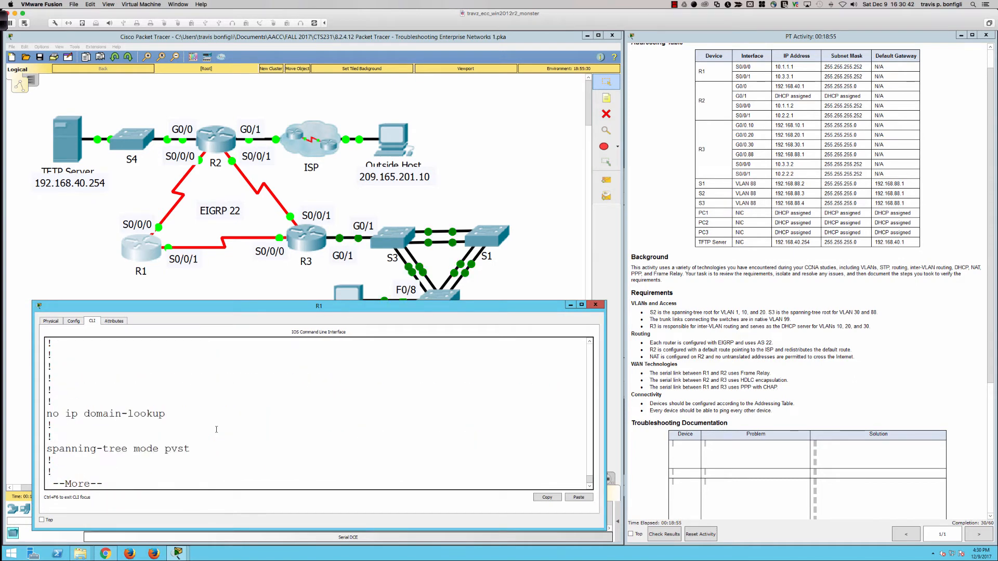
{"action": "key", "text": "space"}
{"action": "key", "text": "Return"}
{"action": "key", "text": "Return"}
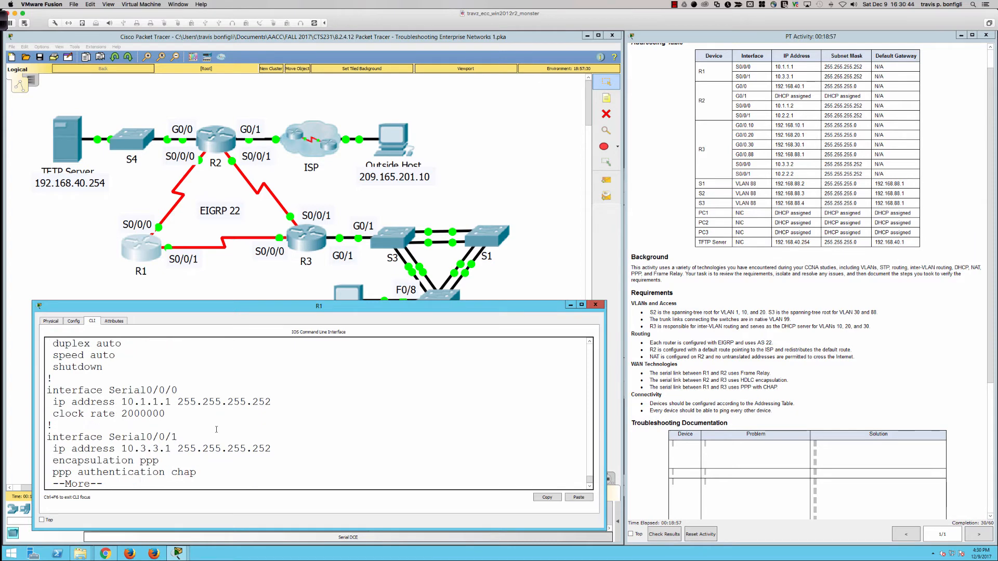
{"action": "key", "text": "Return"}
{"action": "key", "text": "Return"}
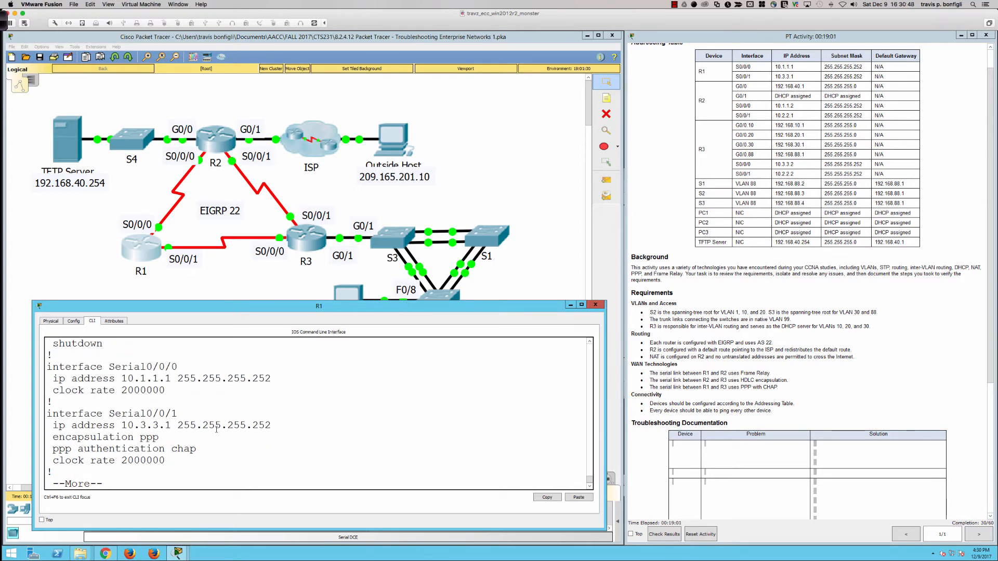
{"action": "key", "text": "Return"}
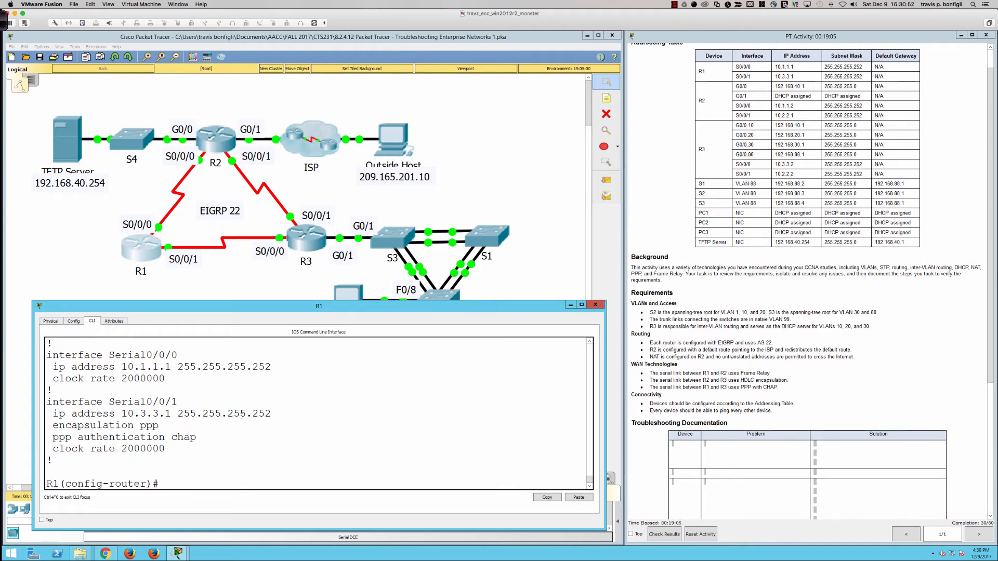
- Examine the Serial0/0/0 addressing, encapsulation and PPP authentication settings in R3's running configuration
{"action": "left_click", "coordinate": [326, 247]}
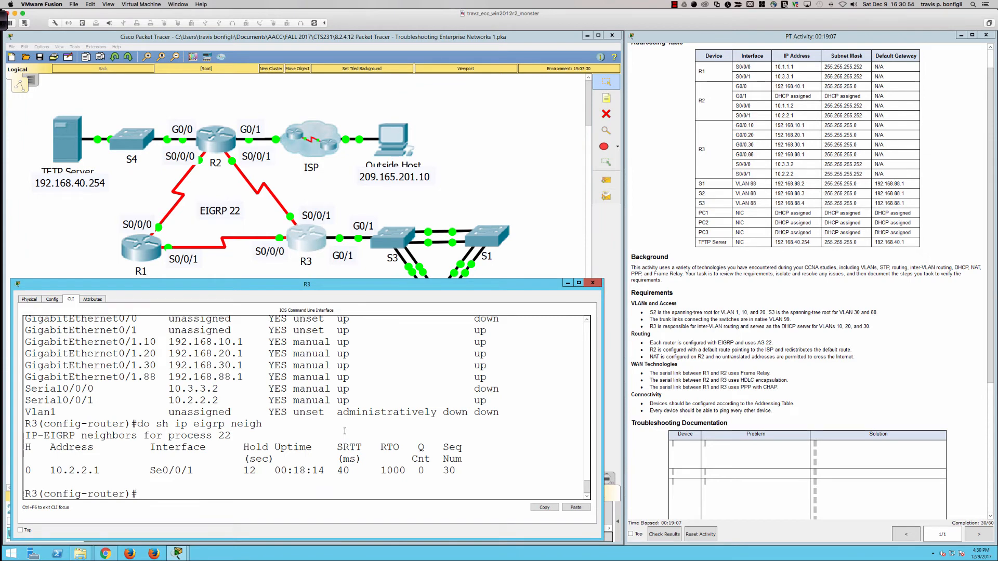
{"action": "key", "text": "Return"}
{"action": "type", "text": "do sh run"}
{"action": "key", "text": "Return"}
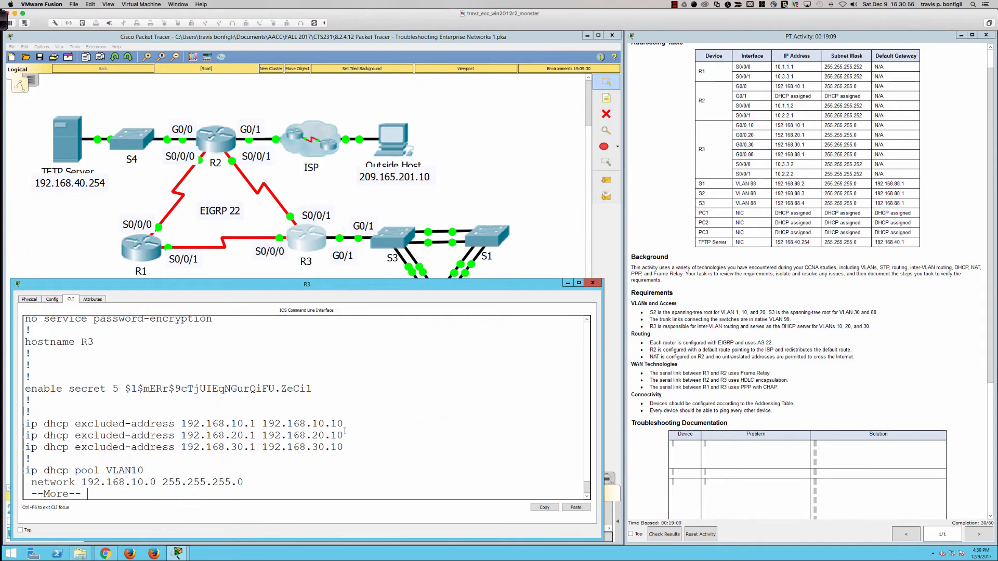
{"action": "key", "text": "space"}
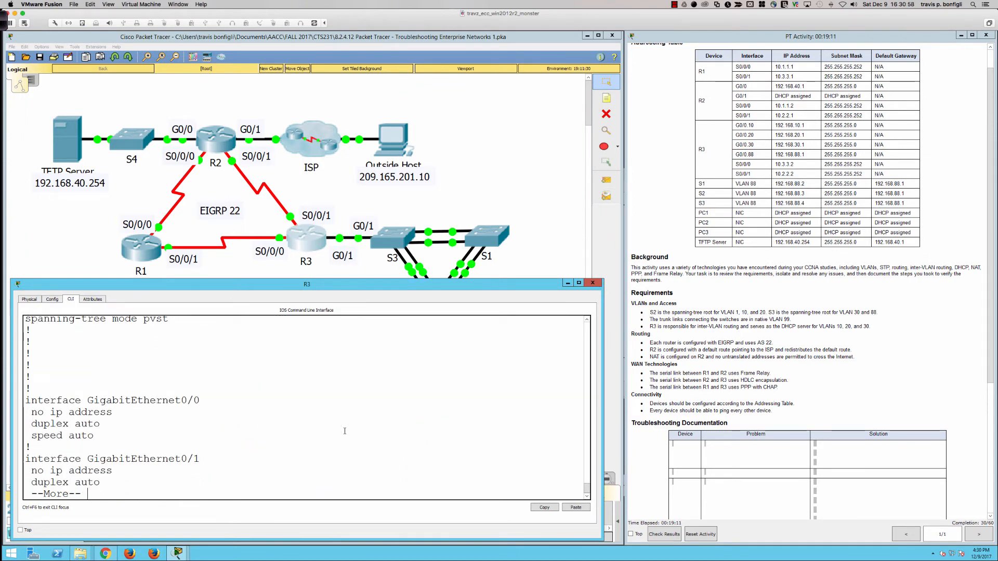
{"action": "key", "text": "space"}
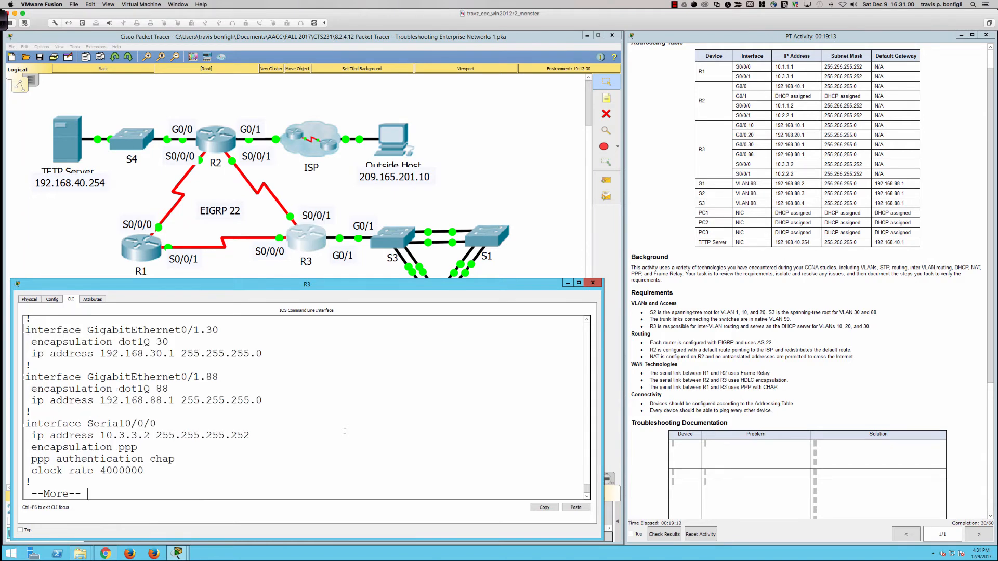
{"action": "key", "text": "Return"}
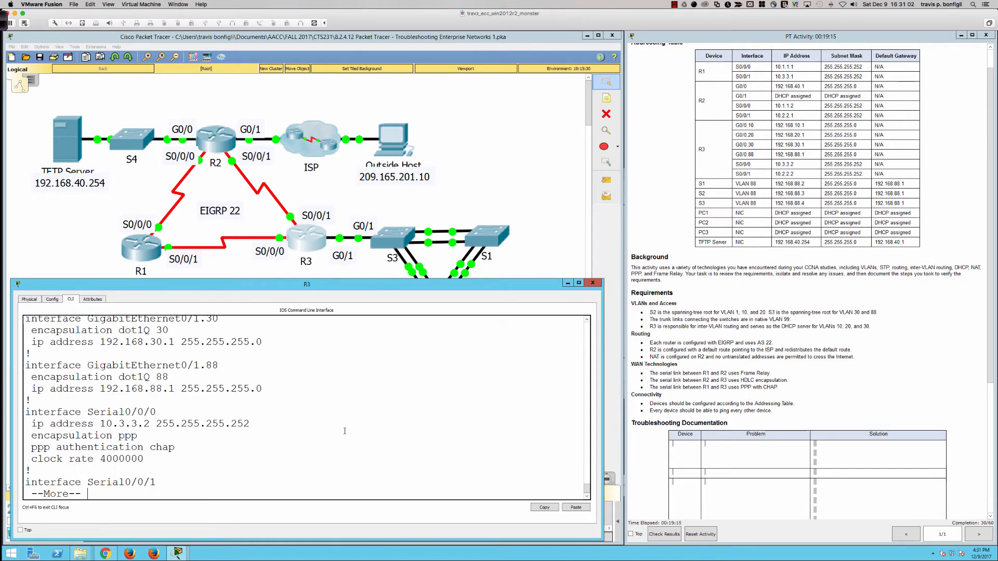
{"action": "key", "text": "q"}
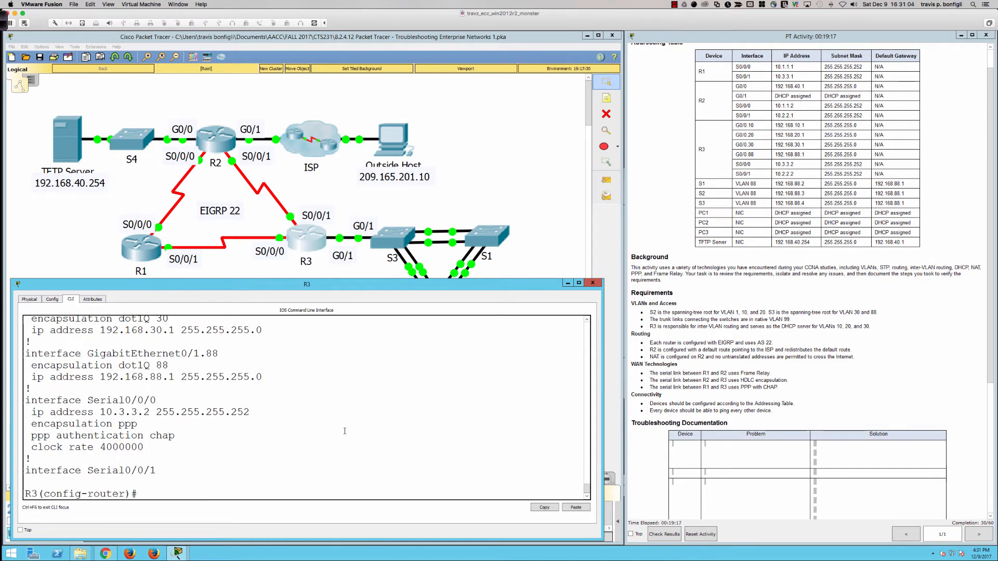
- Display R3's running configuration again and page line by line through the DHCP pools to the CHAP username entry
{"action": "type", "text": "do sh run"}
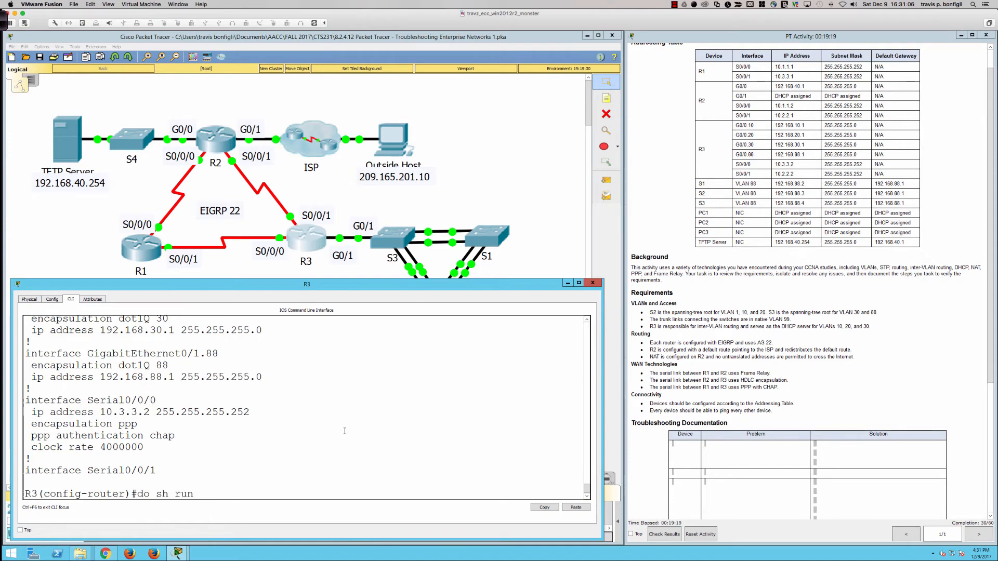
{"action": "key", "text": "Return"}
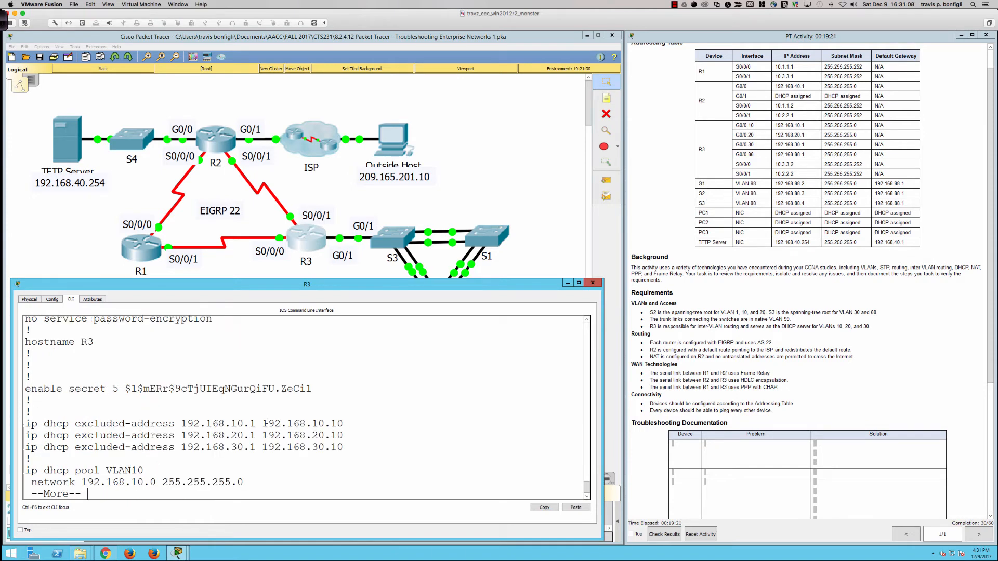
{"action": "key", "text": "Return"}
{"action": "key", "text": "Return"}
{"action": "key", "text": "Return"}
{"action": "key", "text": "Return"}
{"action": "key", "text": "Return"}
{"action": "key", "text": "Return"}
{"action": "key", "text": "Return"}
{"action": "key", "text": "Return"}
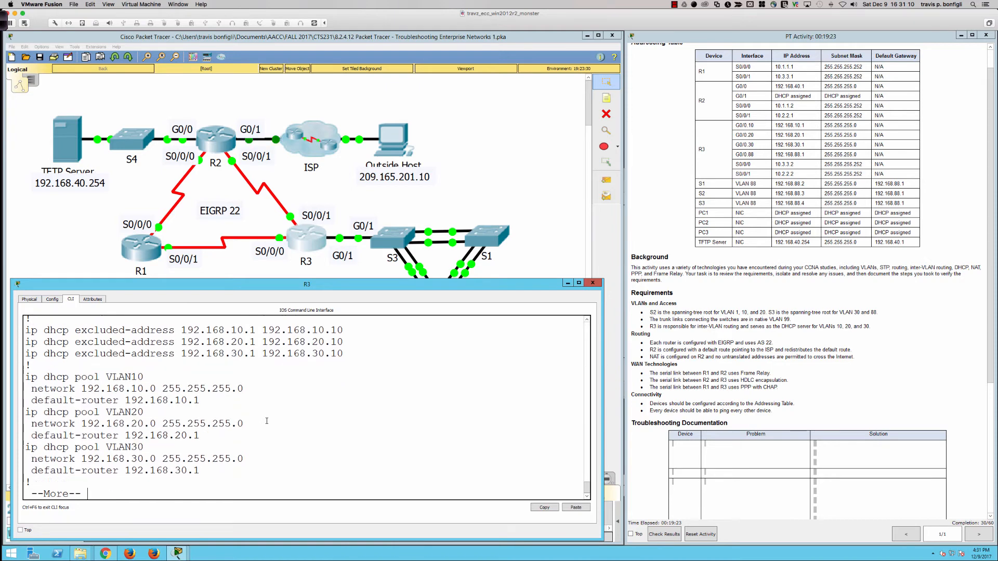
{"action": "key", "text": "Return"}
{"action": "key", "text": "Return"}
{"action": "key", "text": "Return"}
{"action": "key", "text": "Return"}
{"action": "key", "text": "Return"}
{"action": "key", "text": "Return"}
{"action": "key", "text": "Return"}
{"action": "key", "text": "Return"}
{"action": "key", "text": "Return"}
{"action": "key", "text": "Return"}
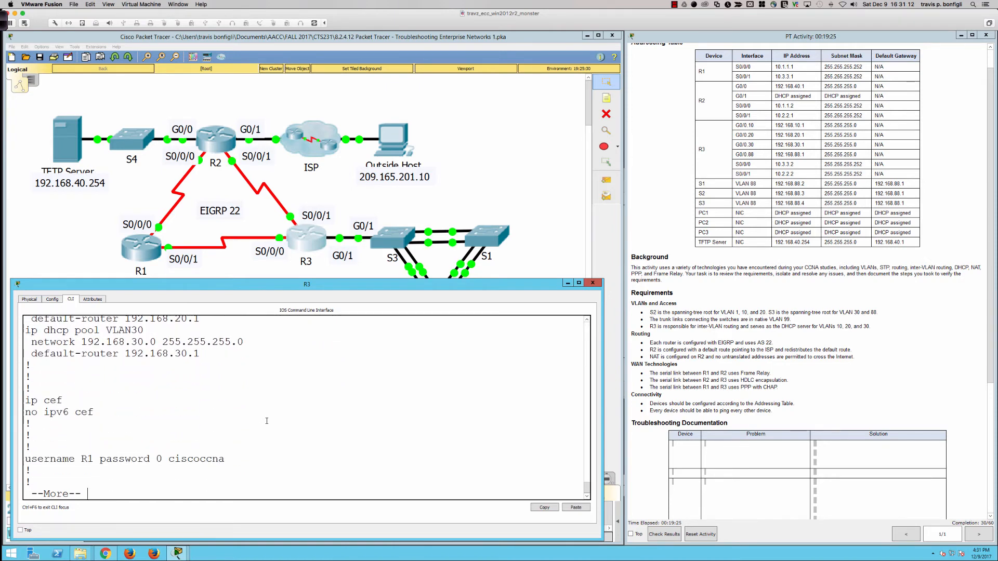
{"action": "key", "text": "Return"}
{"action": "key", "text": "Return"}
{"action": "key", "text": "Return"}
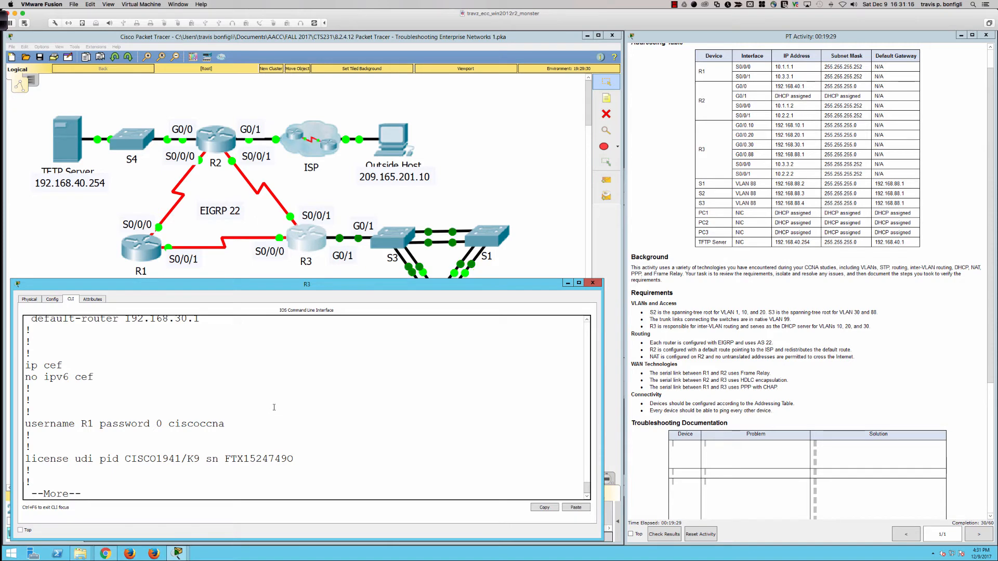
- Display R1's running configuration and find its CHAP username entry to compare with R3's
{"action": "left_click", "coordinate": [129, 248]}
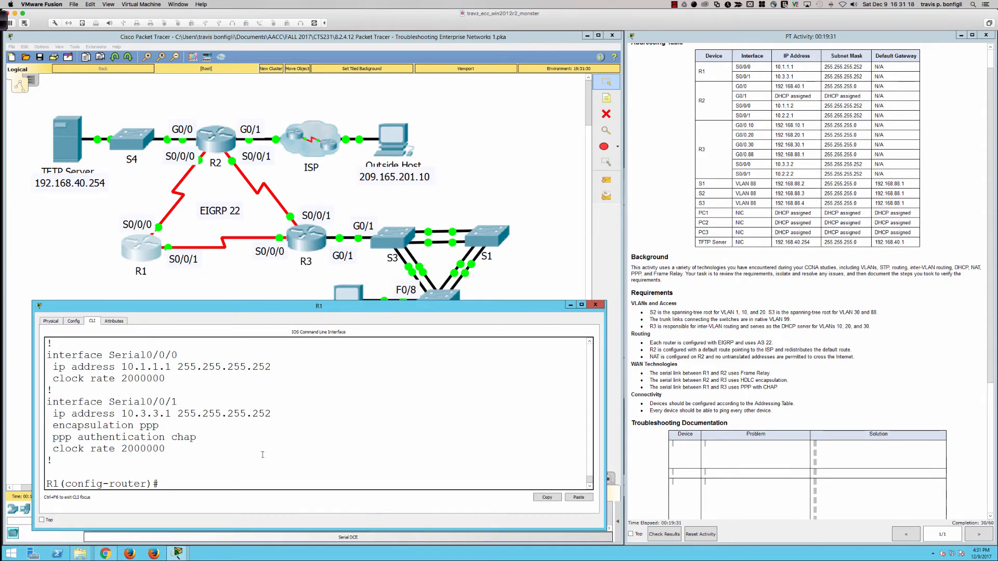
{"action": "type", "text": "do sh run"}
{"action": "key", "text": "Return"}
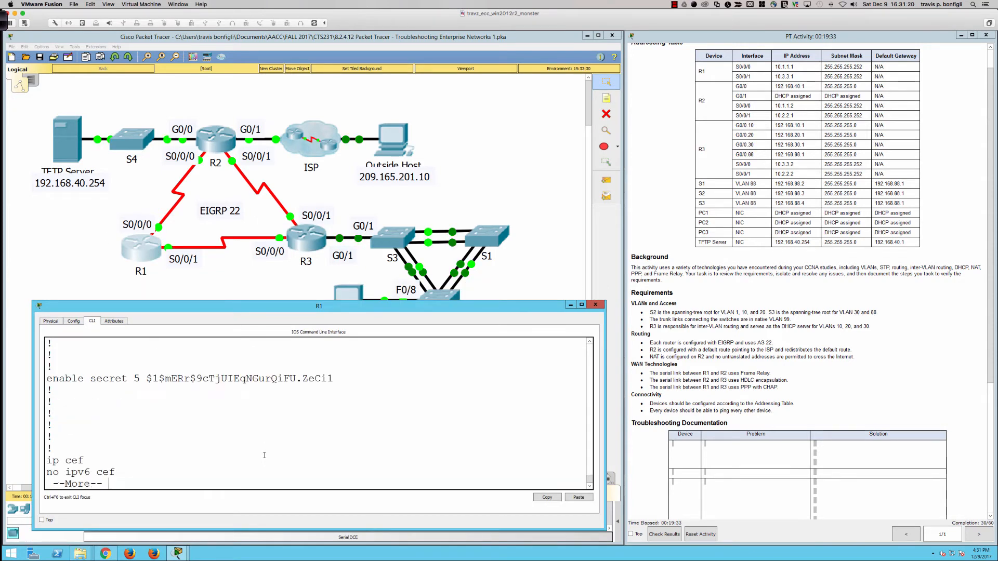
{"action": "key", "text": "space"}
{"action": "key", "text": "space"}
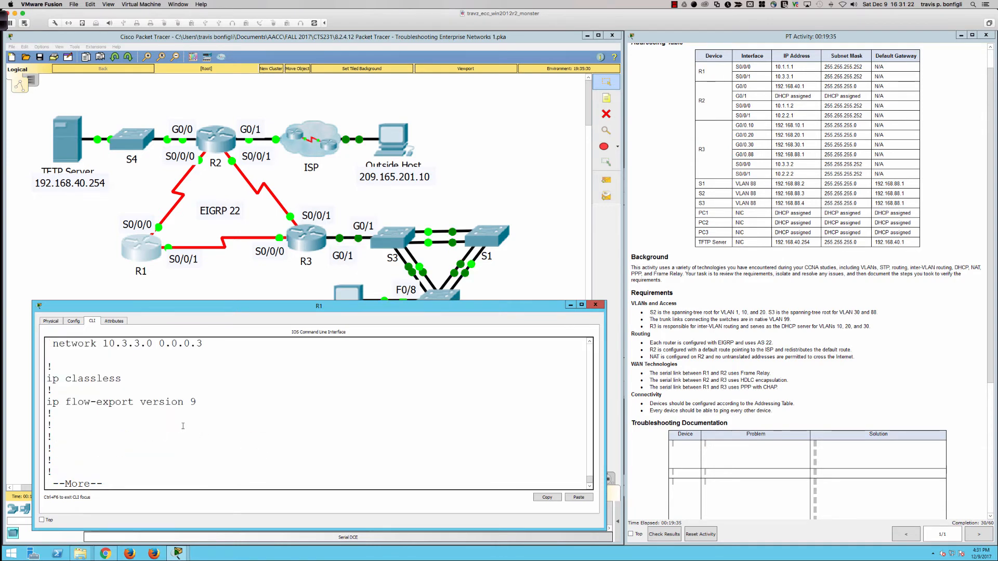
{"action": "scroll", "coordinate": [182, 427], "scroll_direction": "up", "scroll_amount": 6}
{"action": "scroll", "coordinate": [182, 430], "scroll_direction": "up", "scroll_amount": 8}
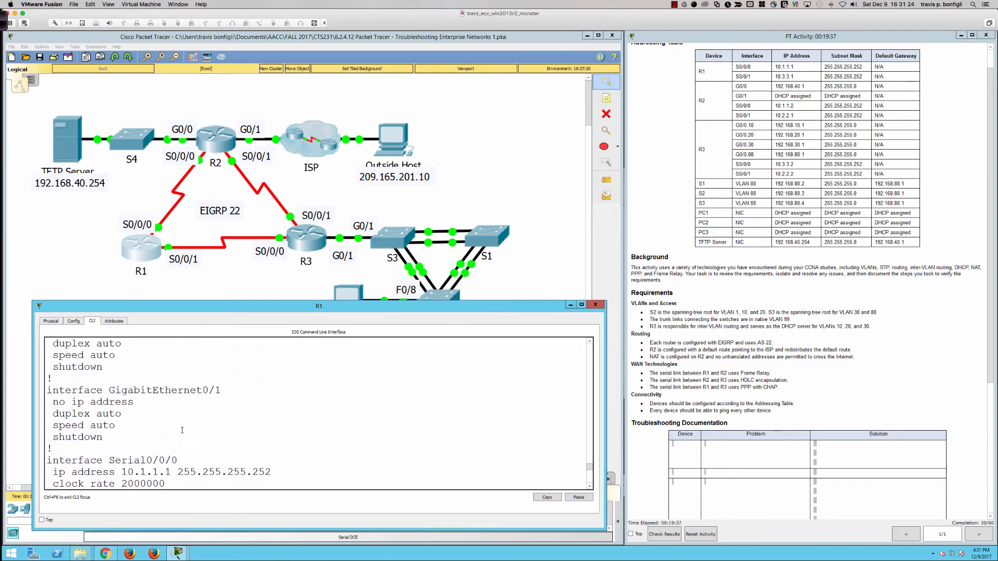
{"action": "scroll", "coordinate": [182, 430], "scroll_direction": "up", "scroll_amount": 5}
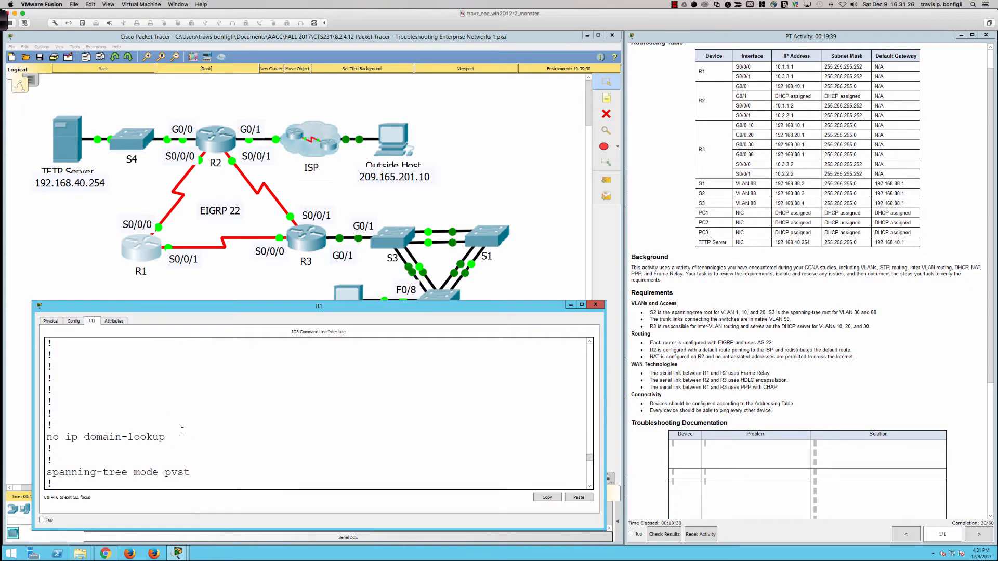
{"action": "scroll", "coordinate": [182, 431], "scroll_direction": "down", "scroll_amount": 2}
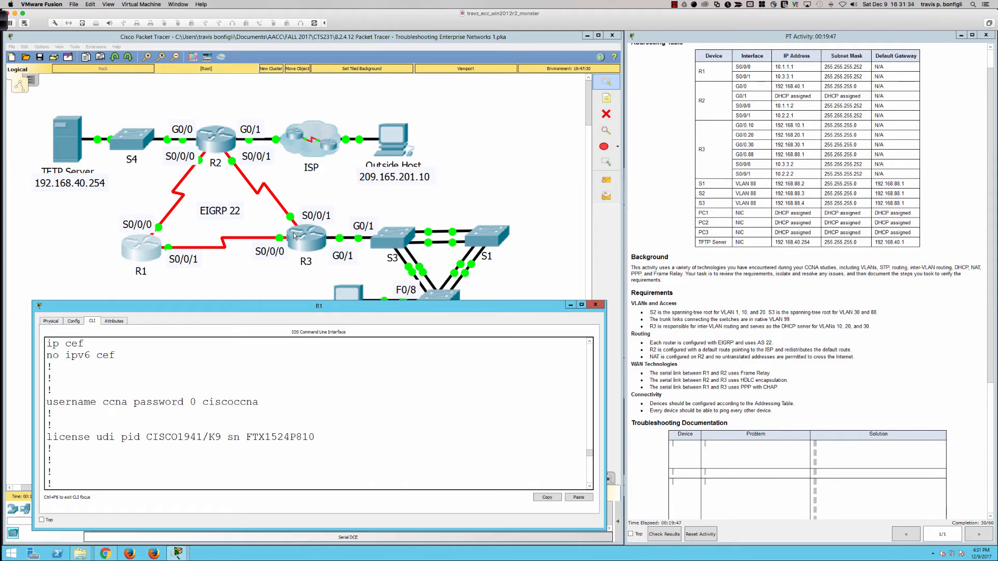
{"action": "scroll", "coordinate": [338, 395], "scroll_direction": "down", "scroll_amount": 10}
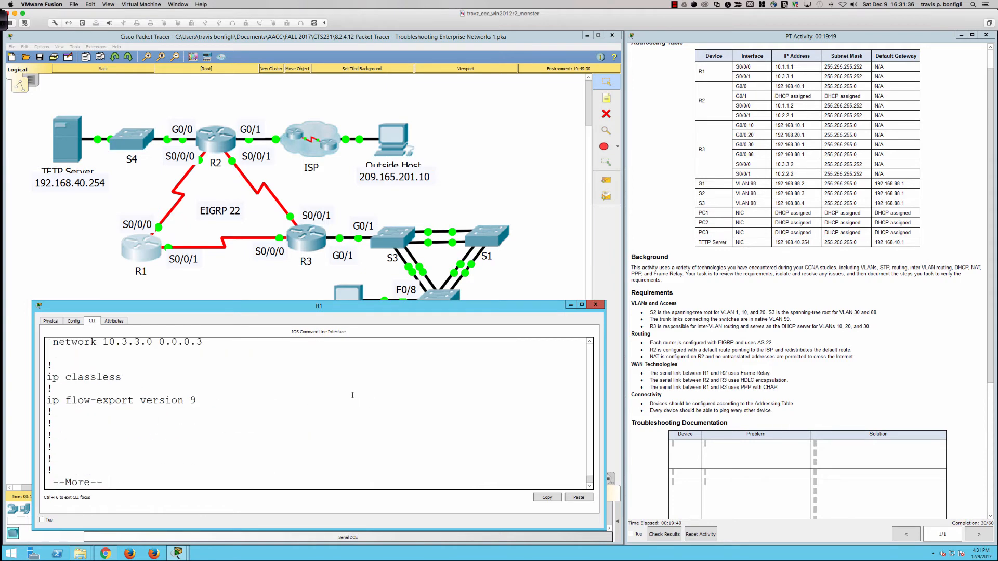
- Display R1's brief IP interface summary and check the protocol state of Serial0/0/1
{"action": "type", "text": "qdo sh ip int bri"}
{"action": "key", "text": "Return"}
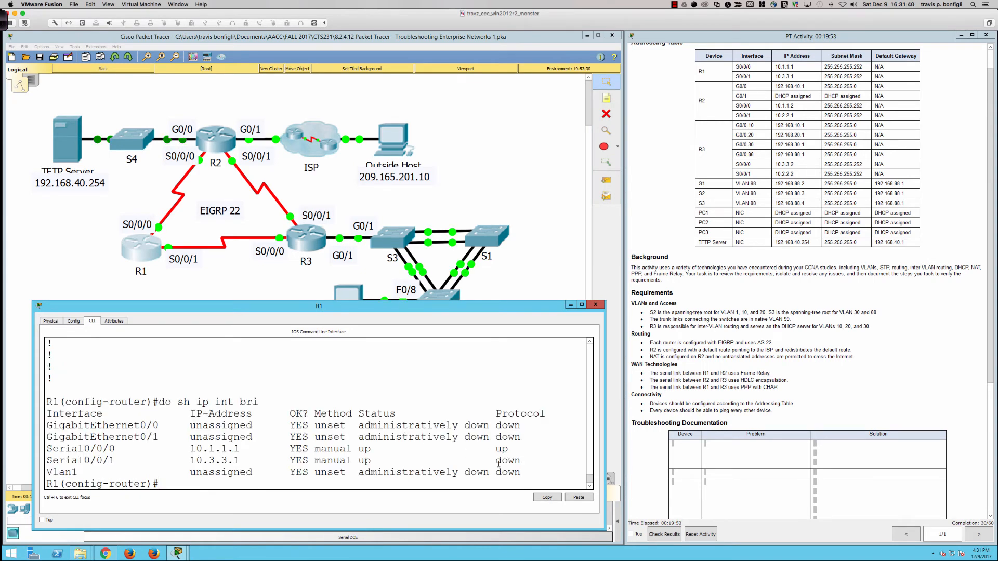
{"action": "left_click_drag", "start_coordinate": [495, 461], "coordinate": [521, 461]}
{"action": "left_click", "coordinate": [460, 458]}
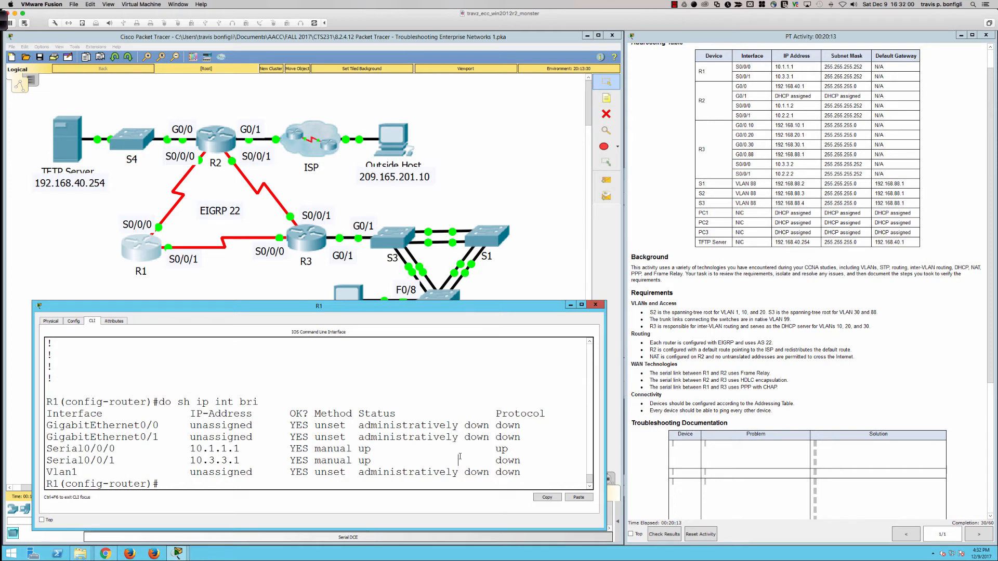
- Leave EIGRP configuration on R1 and create the username R3 entry with the CHAP password in global configuration
{"action": "type", "text": "exit"}
{"action": "key", "text": "Return"}
{"action": "key", "text": "Return"}
{"action": "key", "text": "Return"}
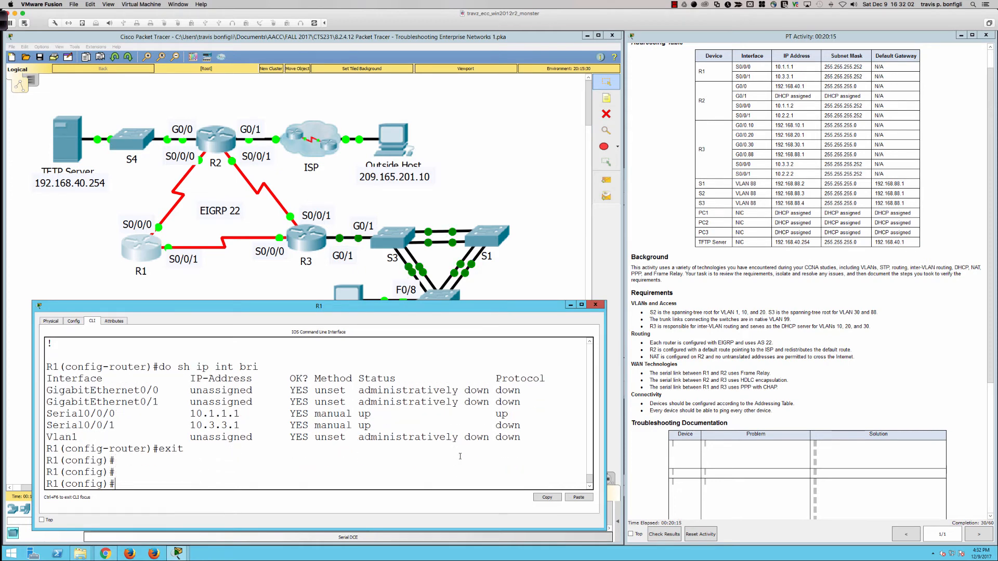
{"action": "type", "text": "user"}
{"action": "key", "text": "Tab"}
{"action": "type", "text": "R"}
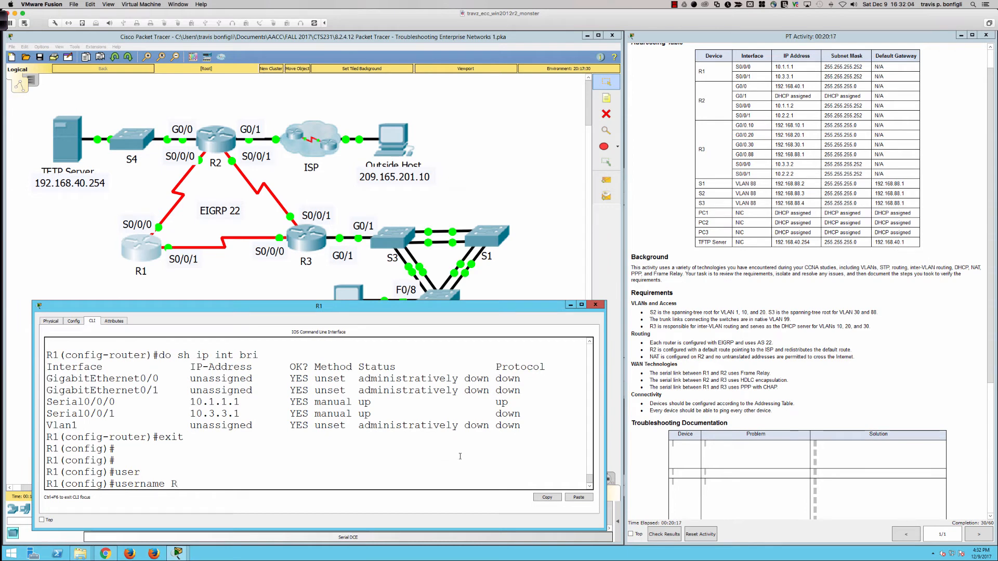
{"action": "type", "text": "3 pas"}
{"action": "key", "text": "Tab"}
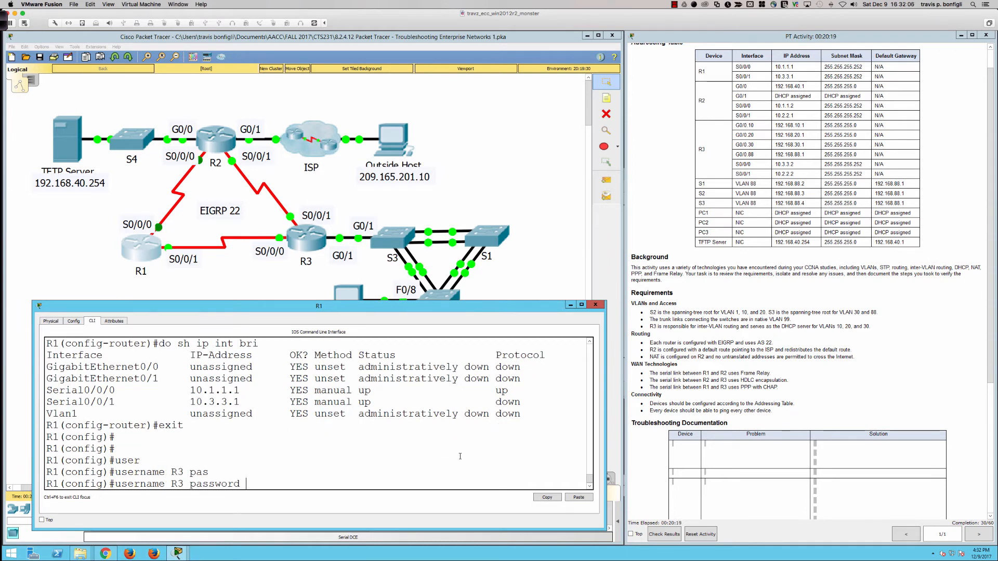
{"action": "type", "text": "ciscoccna"}
{"action": "key", "text": "Return"}
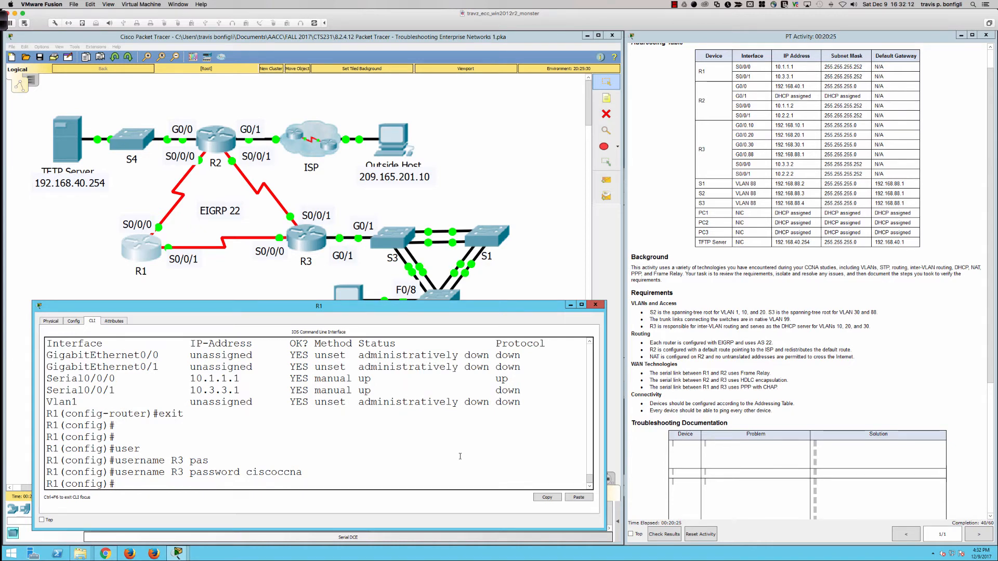
- Remove the ccna username entry and its password from R1's configuration
{"action": "type", "text": "no username"}
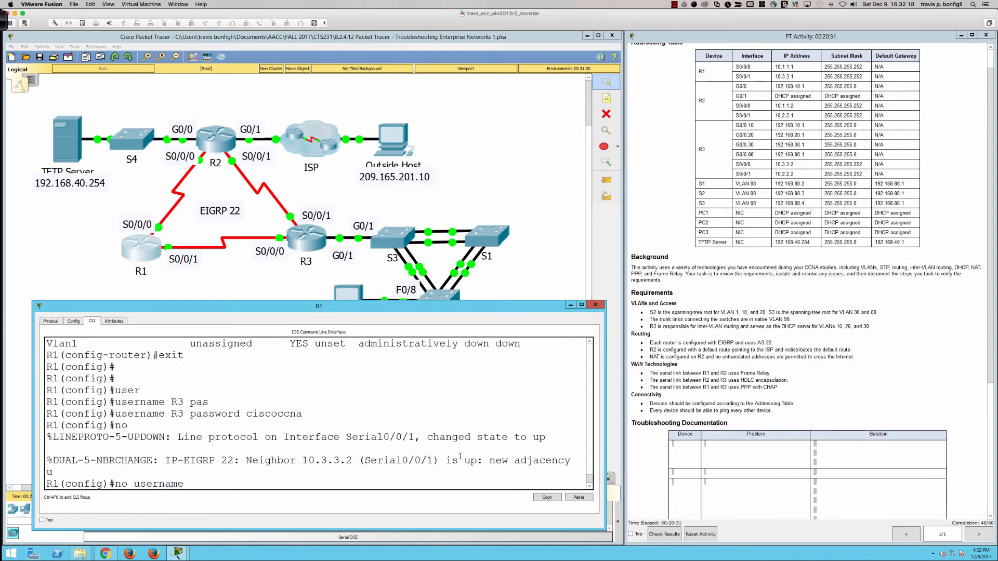
{"action": "type", "text": "ccna password cisco"}
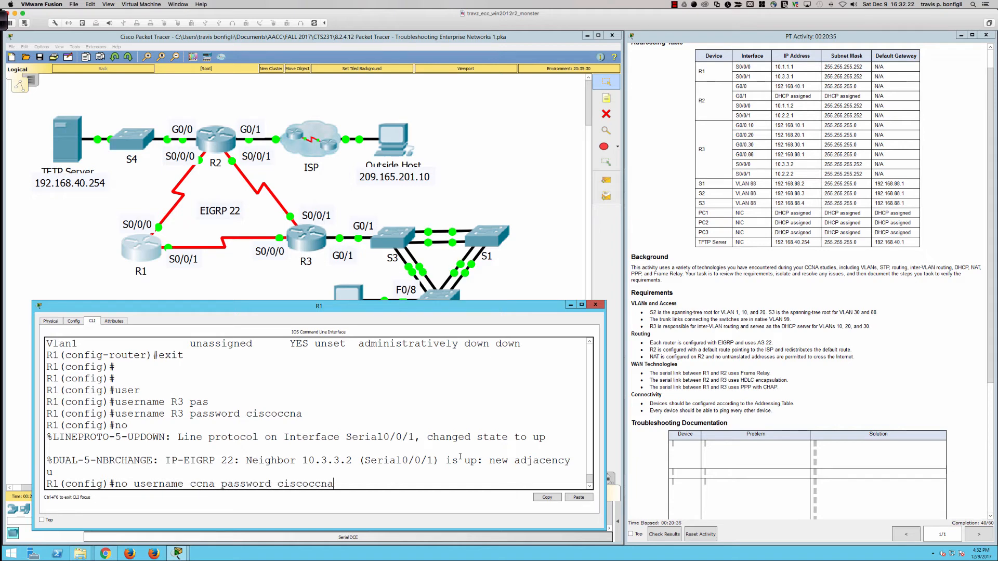
{"action": "type", "text": "ccna"}
{"action": "key", "text": "Return"}
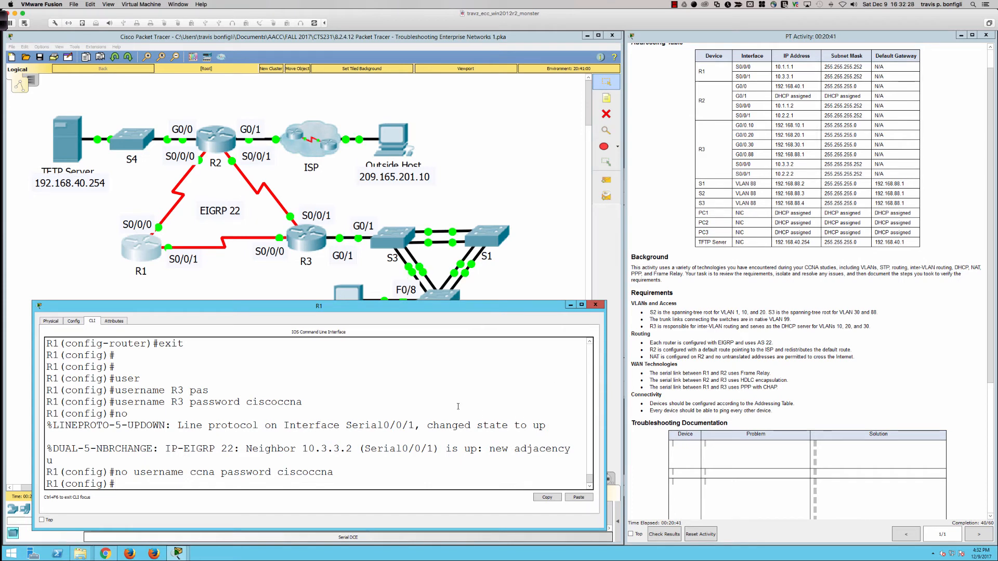
- Display R1's running configuration down to the serial interfaces to check it after the username changes
{"action": "type", "text": "do sh run"}
{"action": "key", "text": "Return"}
{"action": "key", "text": "space"}
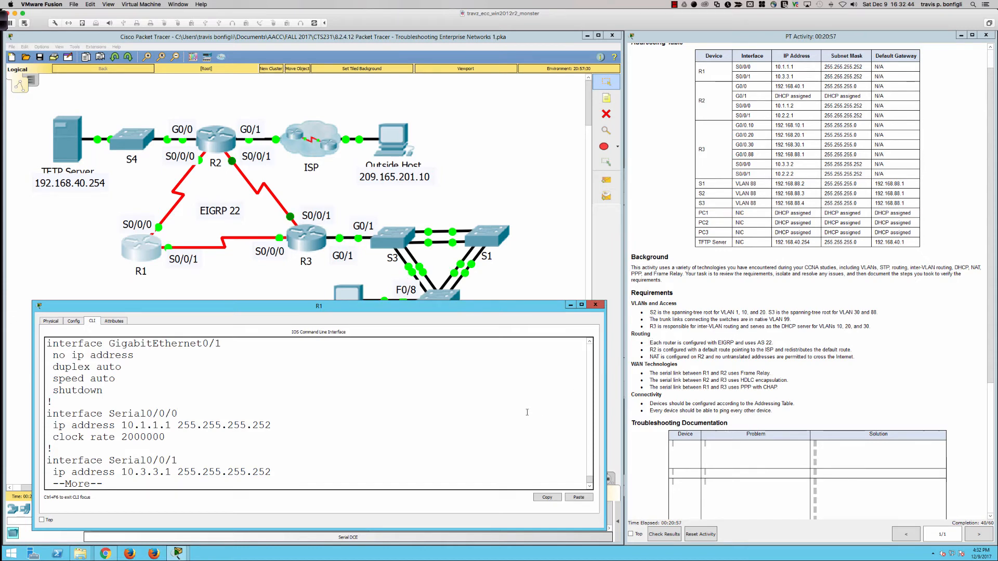
{"action": "key", "text": "q"}
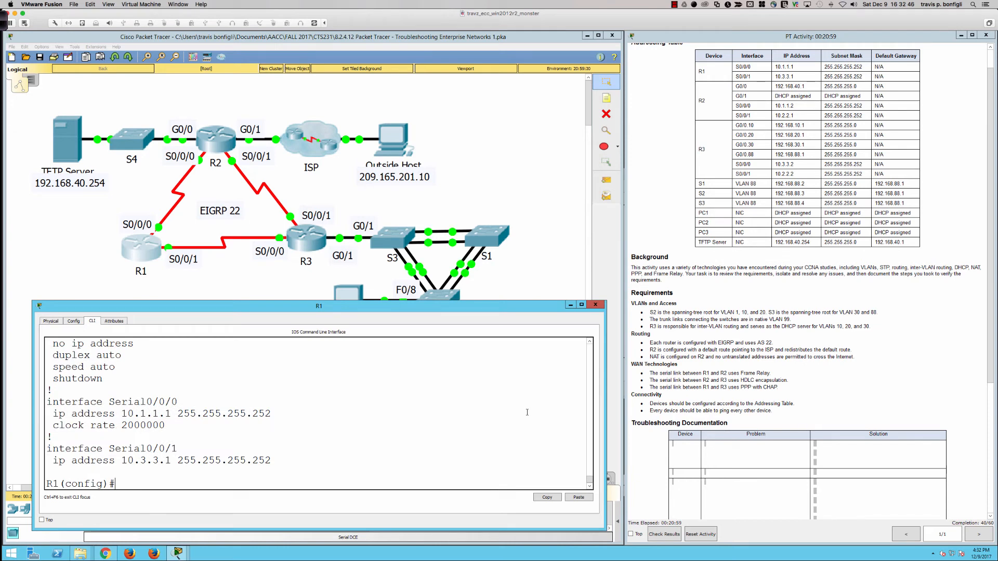
- List R1's EIGRP neighbors to check the adjacencies over both serial links
{"action": "type", "text": "do sh ip eigrp neigh"}
{"action": "key", "text": "Return"}
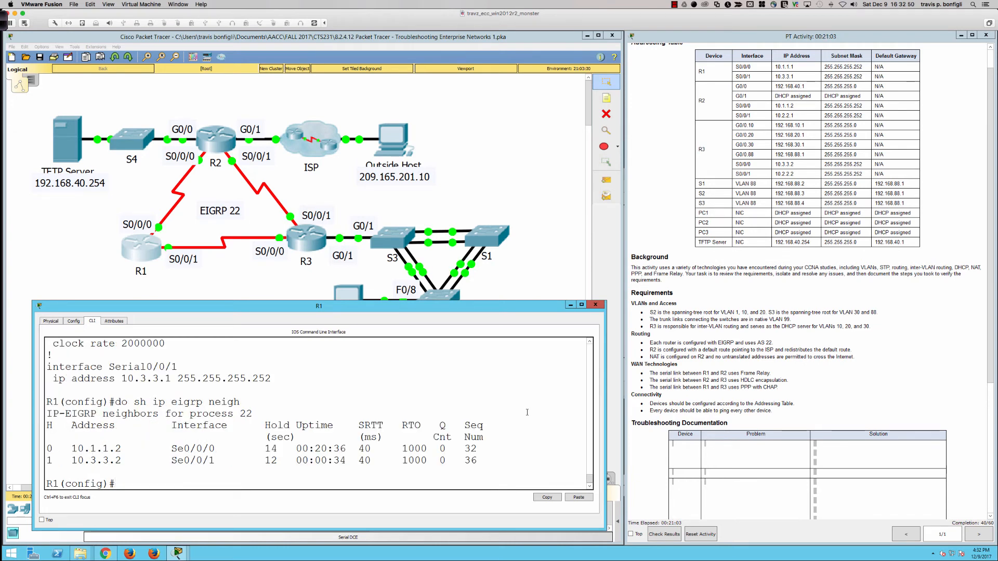
- Open R2's command line in an enlarged window and enter privileged mode with the enable password
{"action": "left_click", "coordinate": [216, 140]}
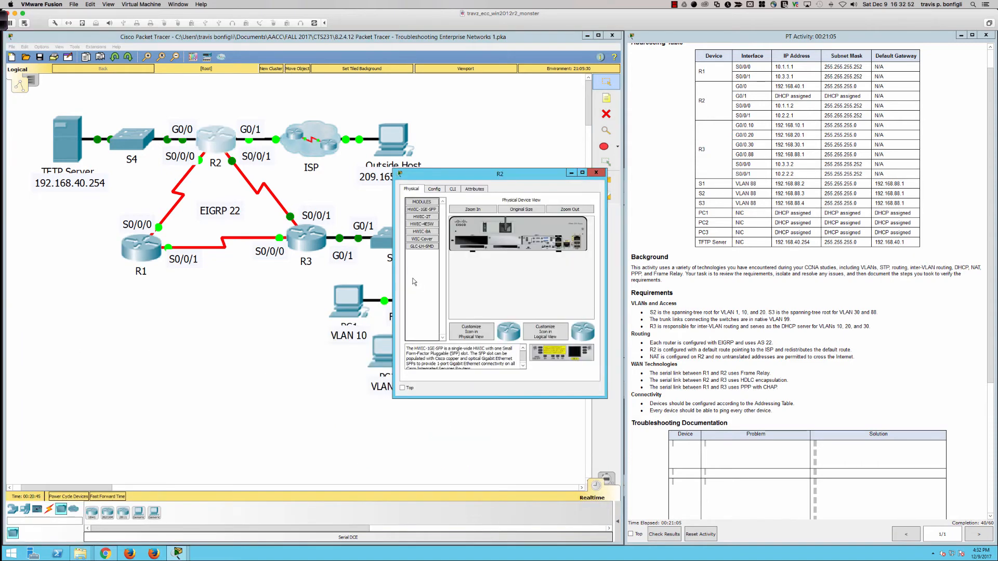
{"action": "left_click_drag", "start_coordinate": [395, 276], "coordinate": [24, 270]}
{"action": "left_click_drag", "start_coordinate": [232, 176], "coordinate": [217, 270]}
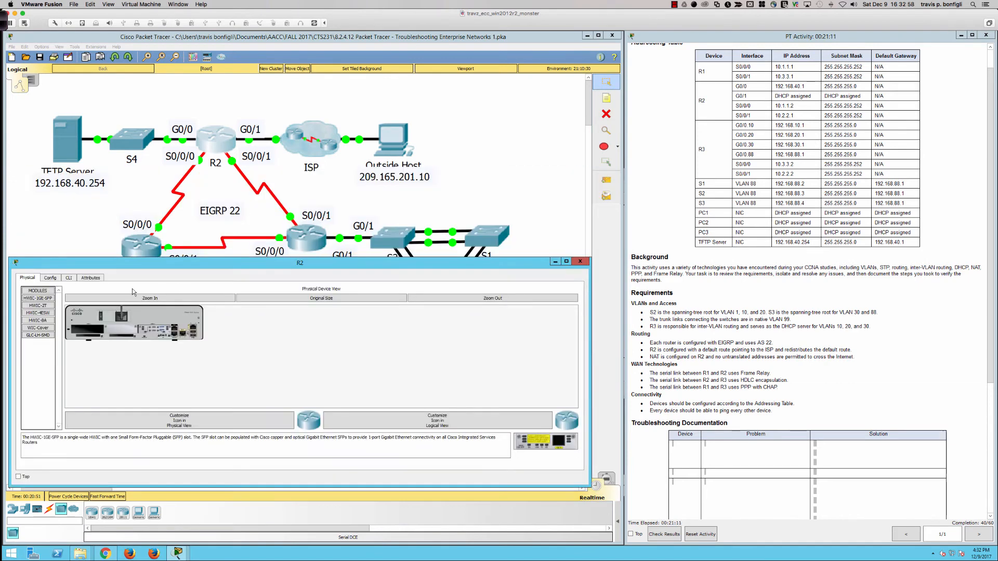
{"action": "left_click", "coordinate": [69, 278]}
{"action": "key", "text": "Return"}
{"action": "key", "text": "Return"}
{"action": "key", "text": "Return"}
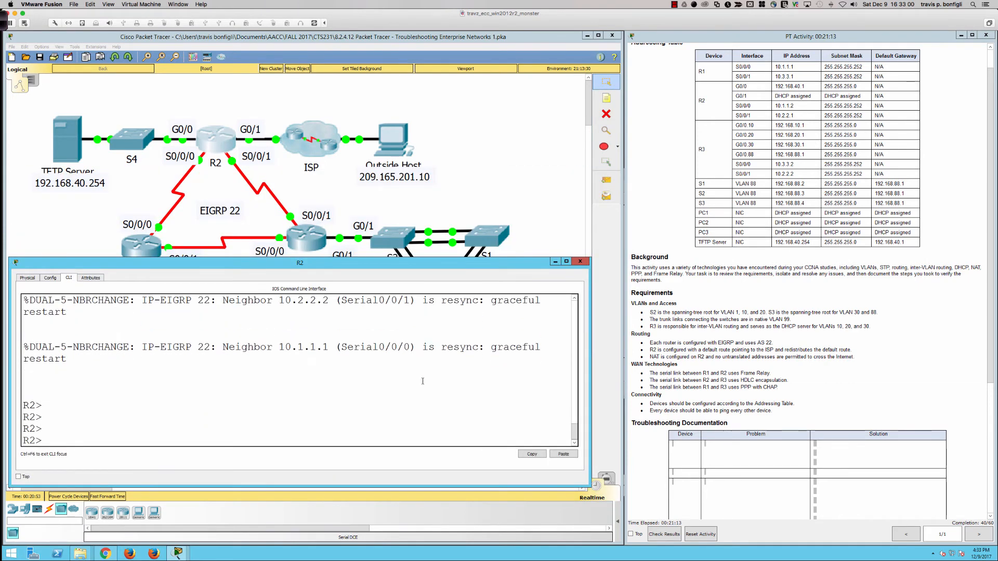
{"action": "type", "text": "en"}
{"action": "key", "text": "Return"}
- List R2's EIGRP neighbors
{"action": "key", "text": "Return"}
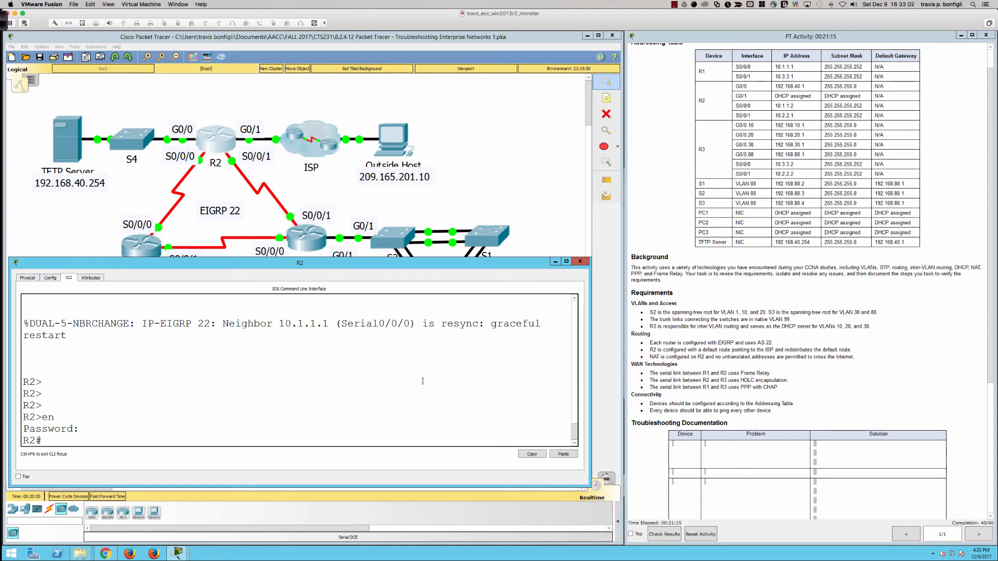
{"action": "type", "text": "sh ip eigrp neigh"}
{"action": "key", "text": "Return"}
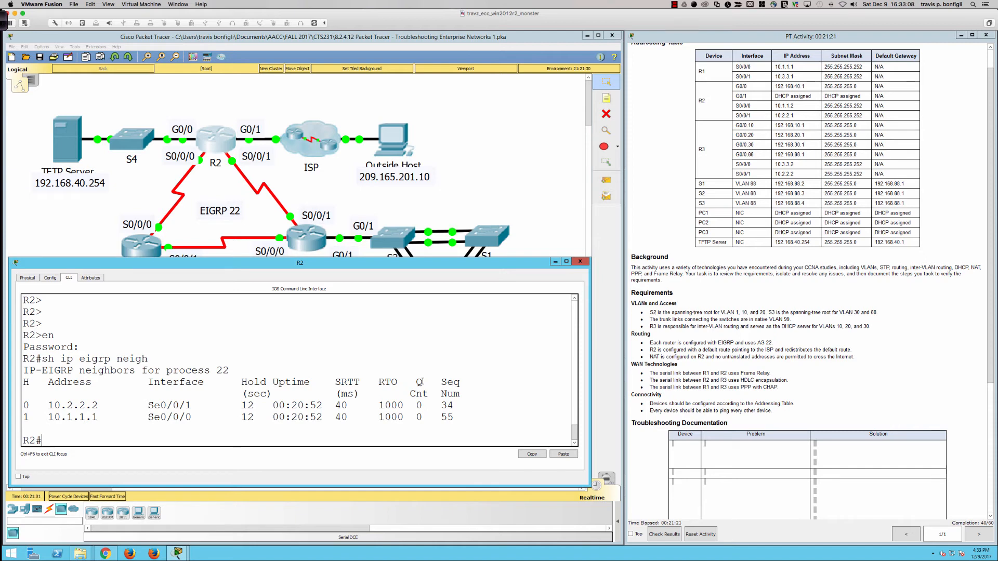
- Display R2's brief IP interface summary to check interface addresses and states
{"action": "type", "text": "sh ru"}
{"action": "key", "text": "BackSpace"}
{"action": "key", "text": "BackSpace"}
{"action": "type", "text": "ip int bri"}
{"action": "key", "text": "Return"}
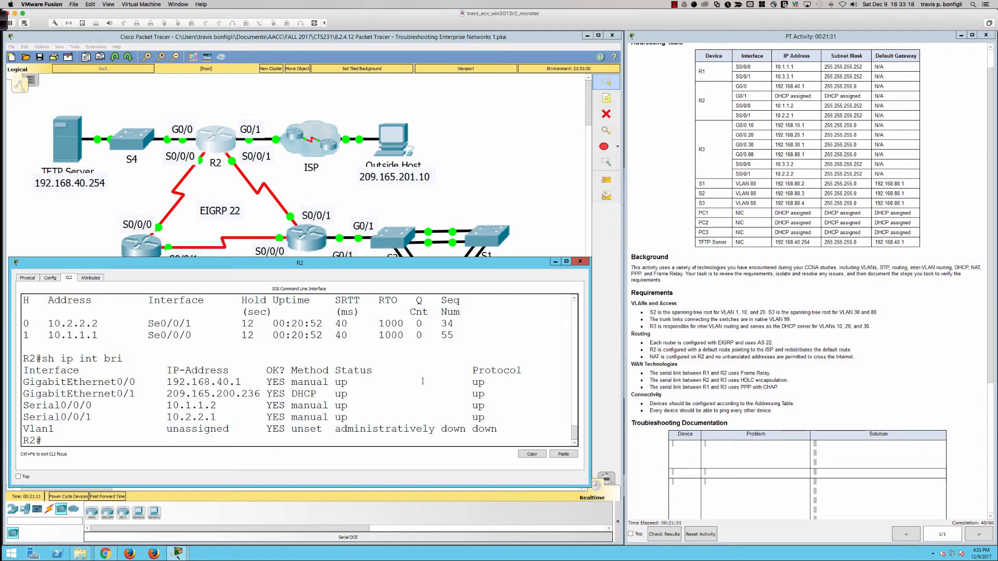
- Display R2's running configuration and examine the exit interface of its static default route
{"action": "type", "text": "sh run"}
{"action": "key", "text": "Return"}
{"action": "key", "text": "space"}
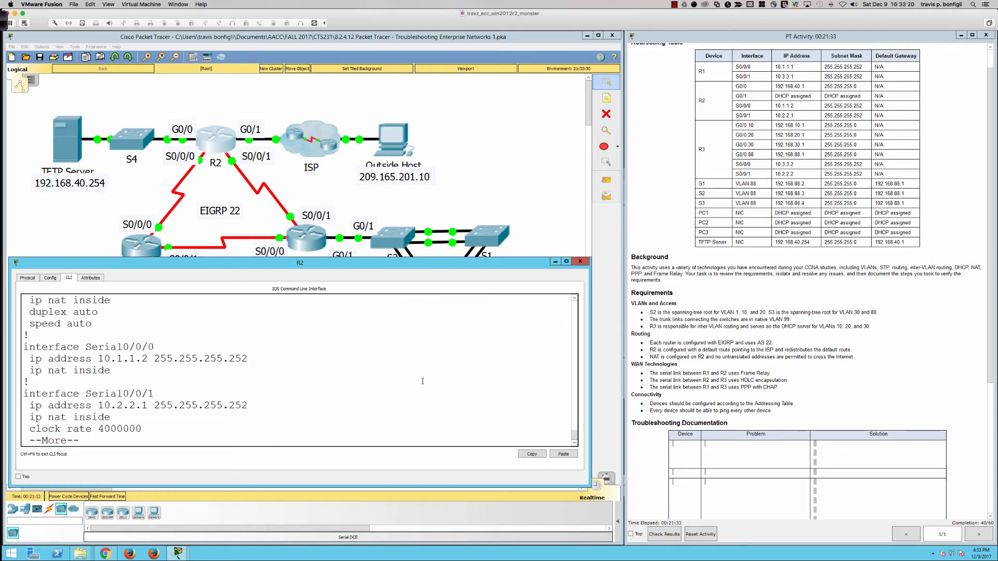
{"action": "key", "text": "space"}
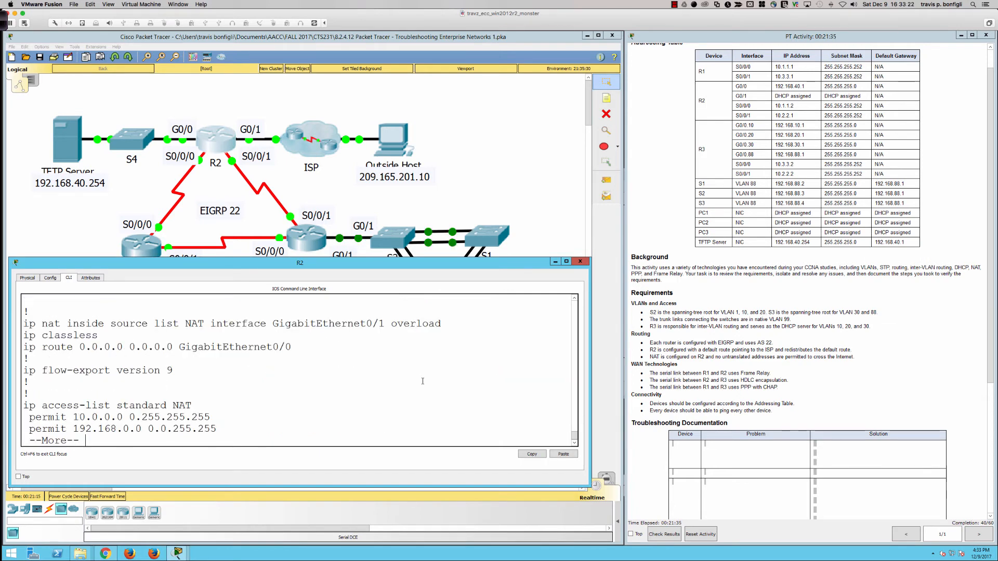
{"action": "key", "text": "space"}
{"action": "key", "text": "space"}
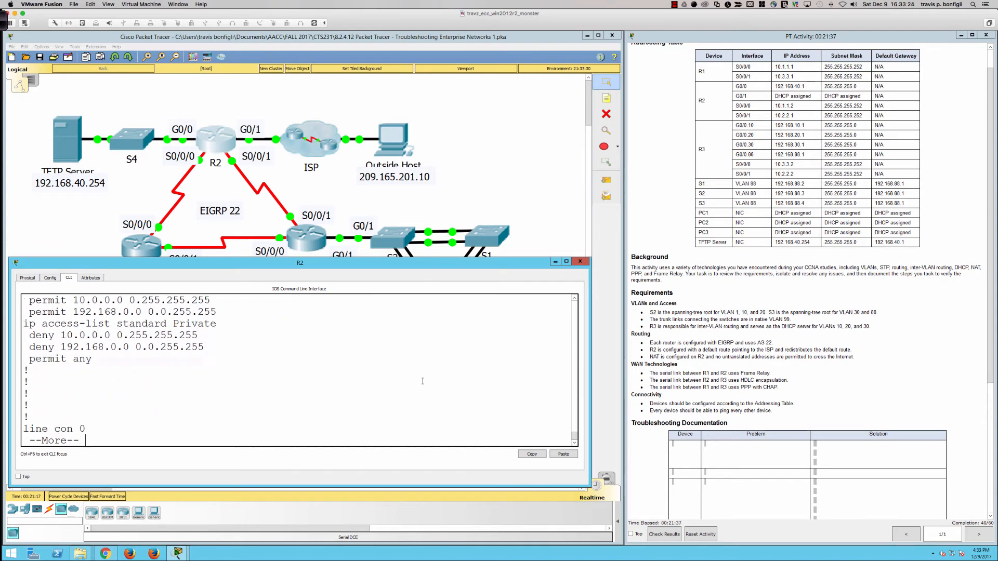
{"action": "scroll", "coordinate": [333, 383], "scroll_direction": "up", "scroll_amount": 8}
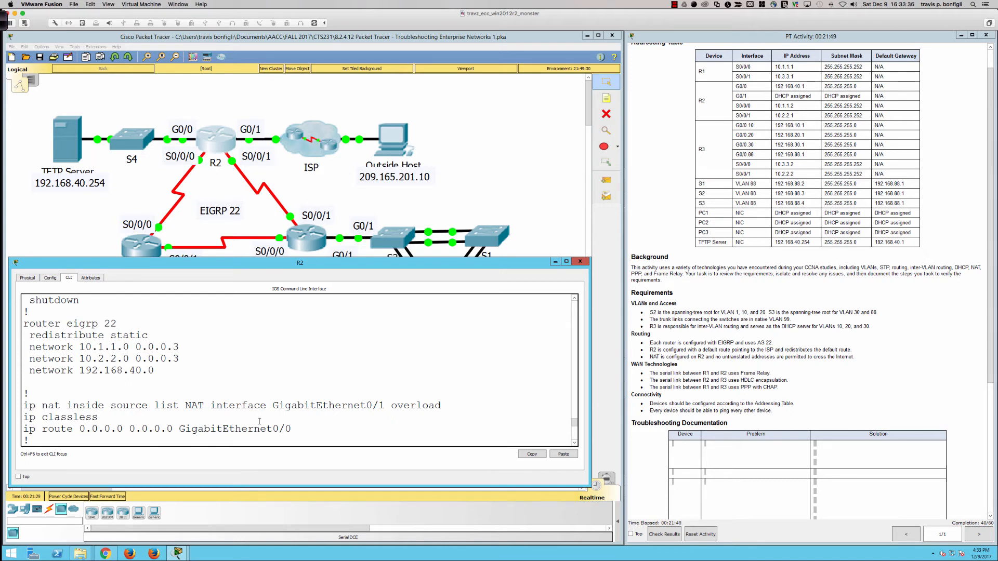
{"action": "left_click_drag", "start_coordinate": [269, 428], "coordinate": [293, 429]}
{"action": "left_click", "coordinate": [29, 428]}
{"action": "left_click_drag", "start_coordinate": [23, 429], "coordinate": [292, 429]}
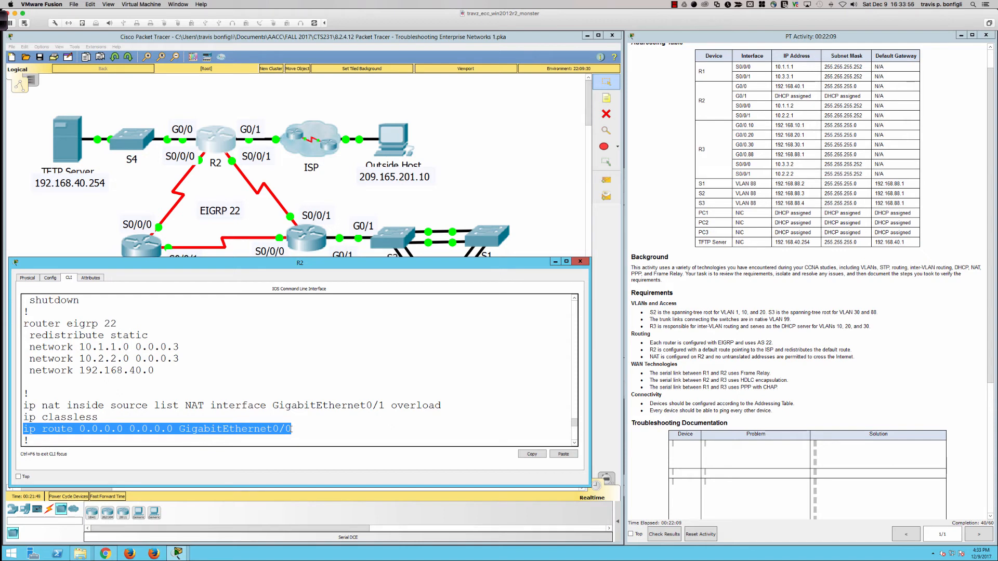
{"action": "left_click", "coordinate": [304, 430]}
{"action": "key", "text": "ctrl+c"}
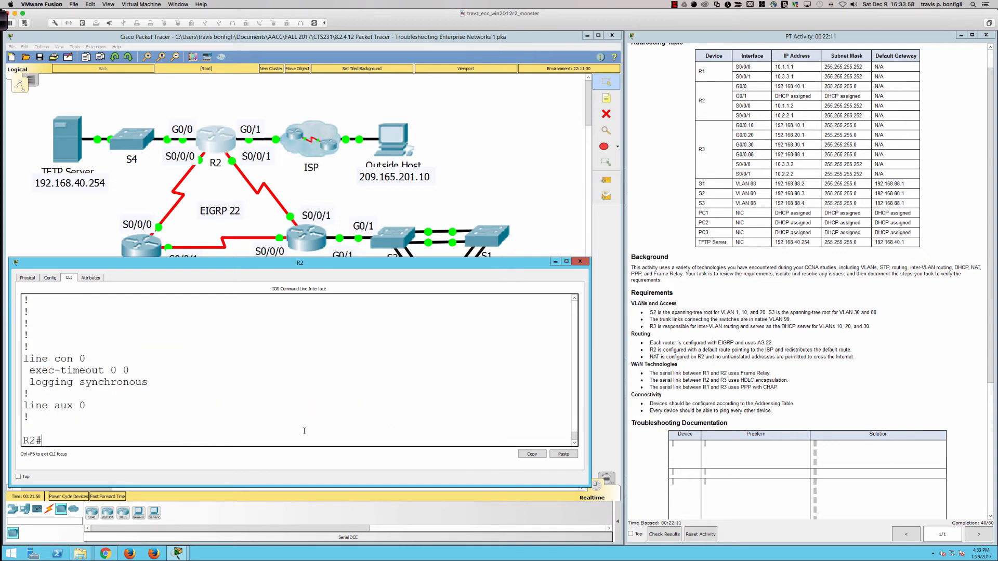
- Enter global configuration on R2 and remove the default route 0.0.0.0 0.0.0.0 through GigabitEthernet 0/0
{"action": "type", "text": "conf t"}
{"action": "key", "text": "Return"}
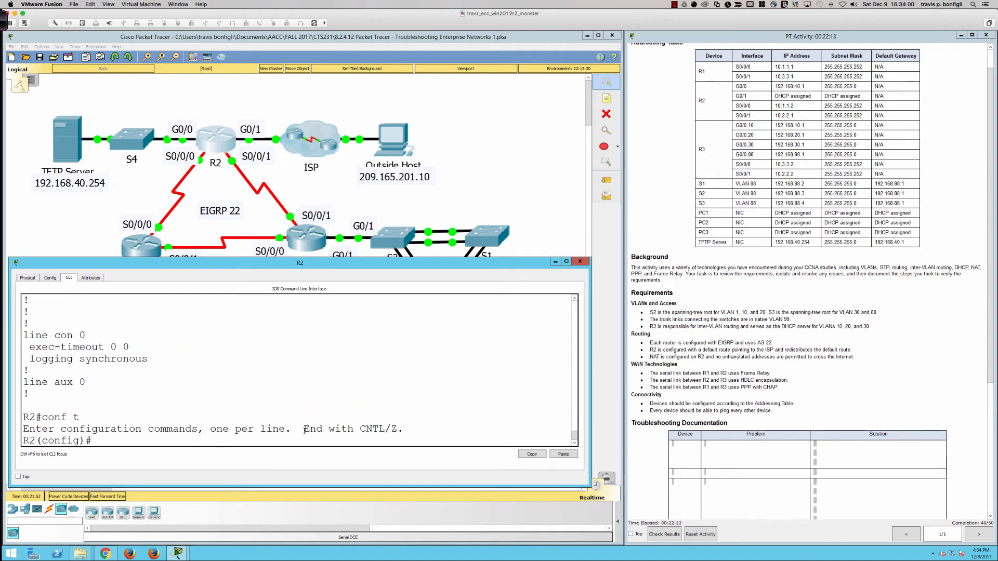
{"action": "type", "text": "no ip route 0.0.0.0"}
{"action": "key", "text": "BackSpace"}
{"action": "key", "text": "BackSpace"}
{"action": "type", "text": "0 0.0.0.0 "}
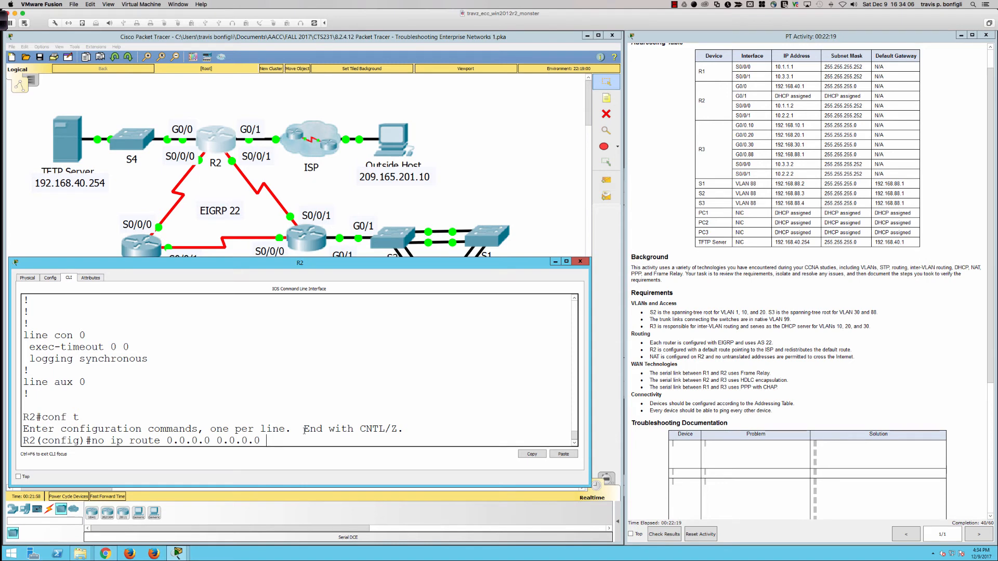
{"action": "type", "text": "Gi"}
{"action": "key", "text": "Tab"}
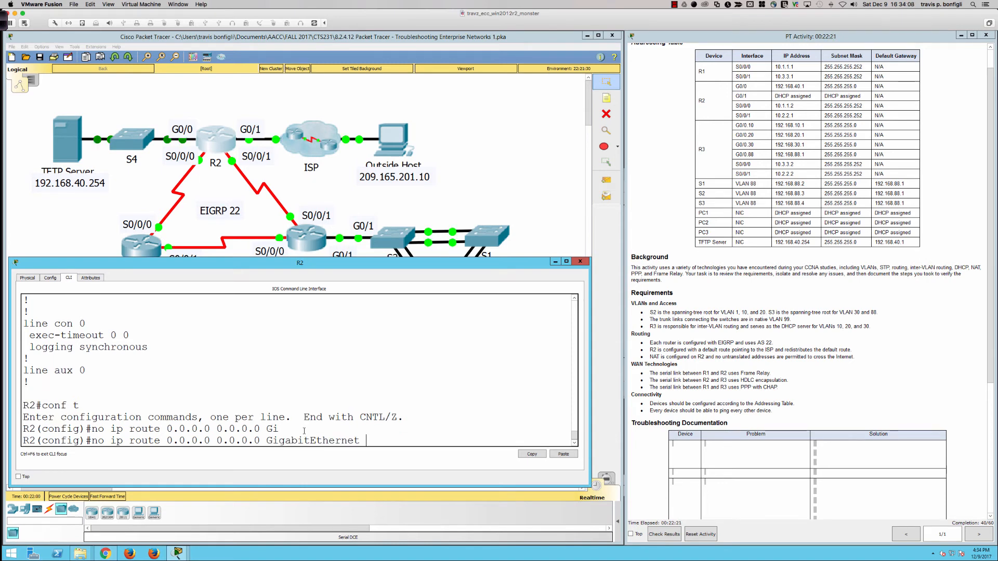
{"action": "type", "text": "0/0"}
{"action": "key", "text": "Return"}
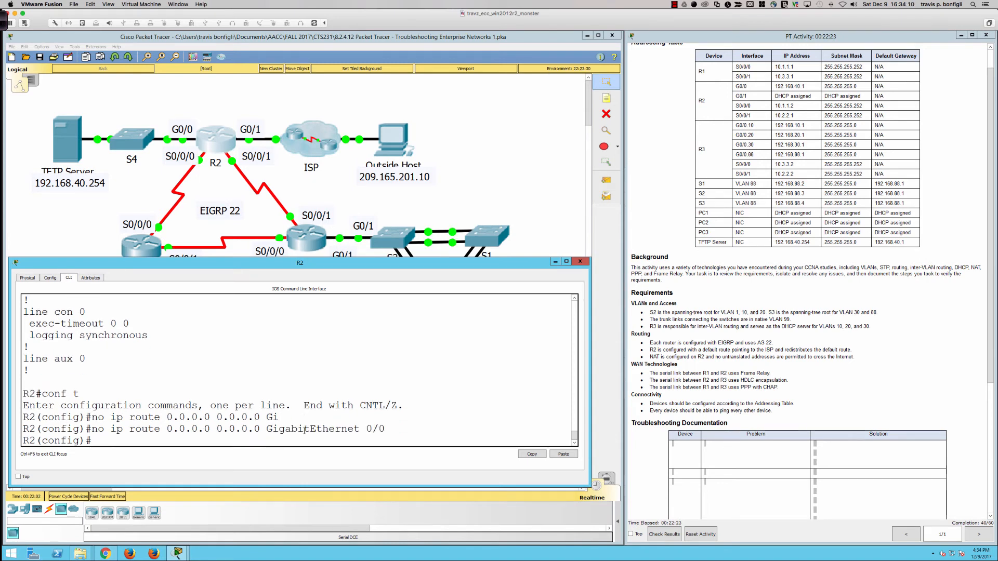
- Add a default route 0.0.0.0 0.0.0.0 on R2 through GigabitEthernet 0/1
{"action": "key", "text": "Up"}
{"action": "key", "text": "BackSpace"}
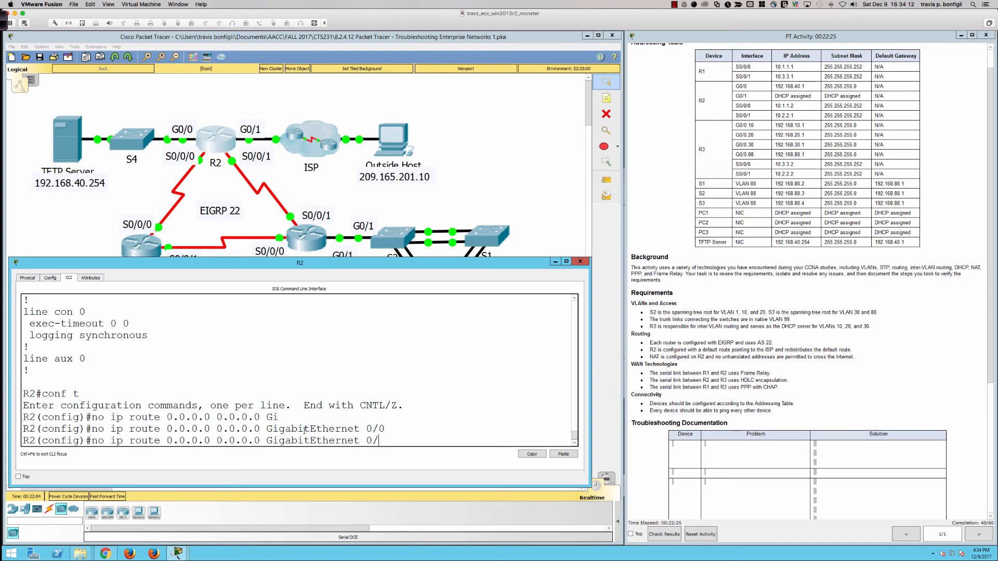
{"action": "type", "text": "1"}
{"action": "key", "text": "ctrl+a"}
{"action": "key", "text": "Delete"}
{"action": "key", "text": "Delete"}
{"action": "key", "text": "Delete"}
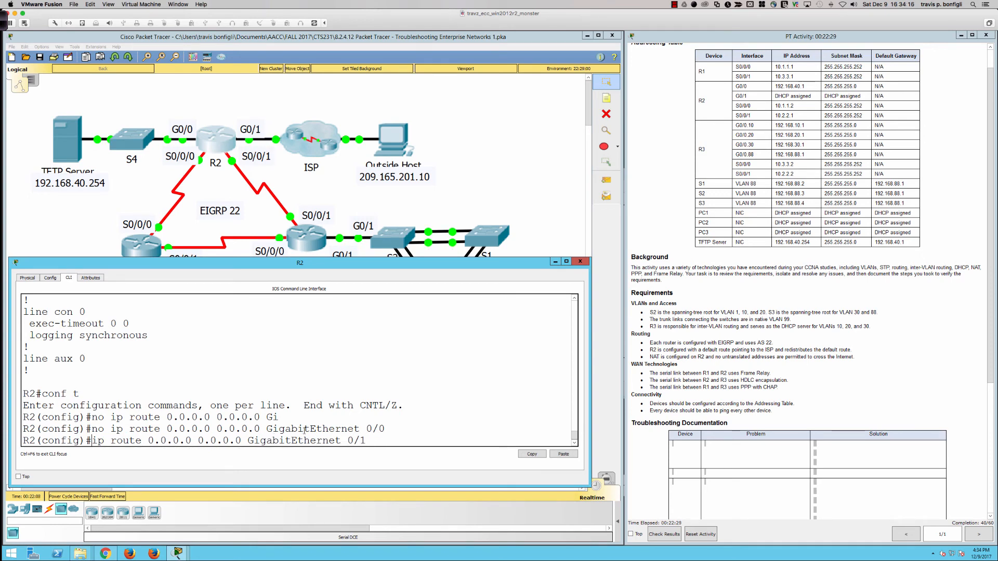
{"action": "key", "text": "Return"}
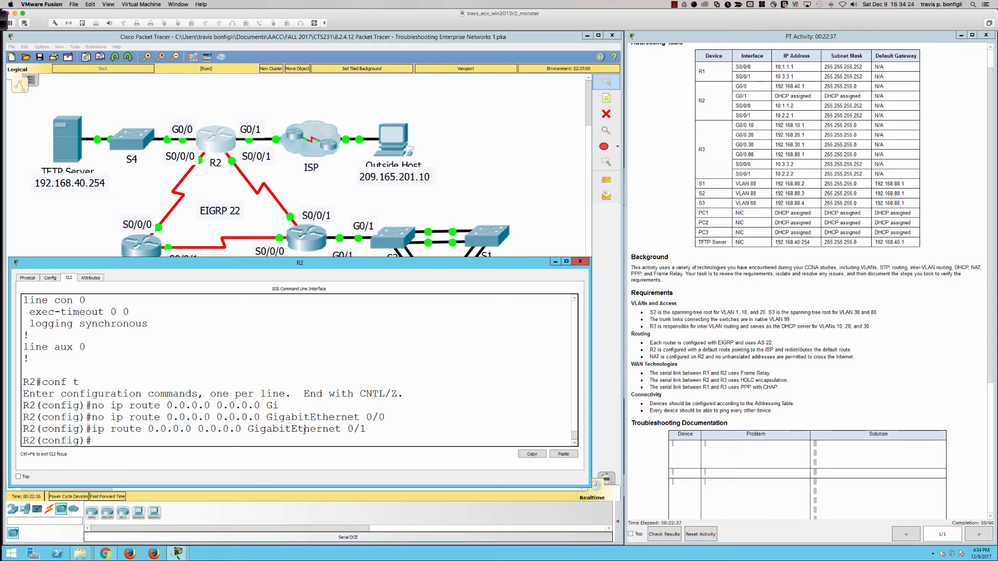
- Display R2's running configuration again and page through the default route, NAT rule and access lists
{"action": "type", "text": "do sh run"}
{"action": "key", "text": "Return"}
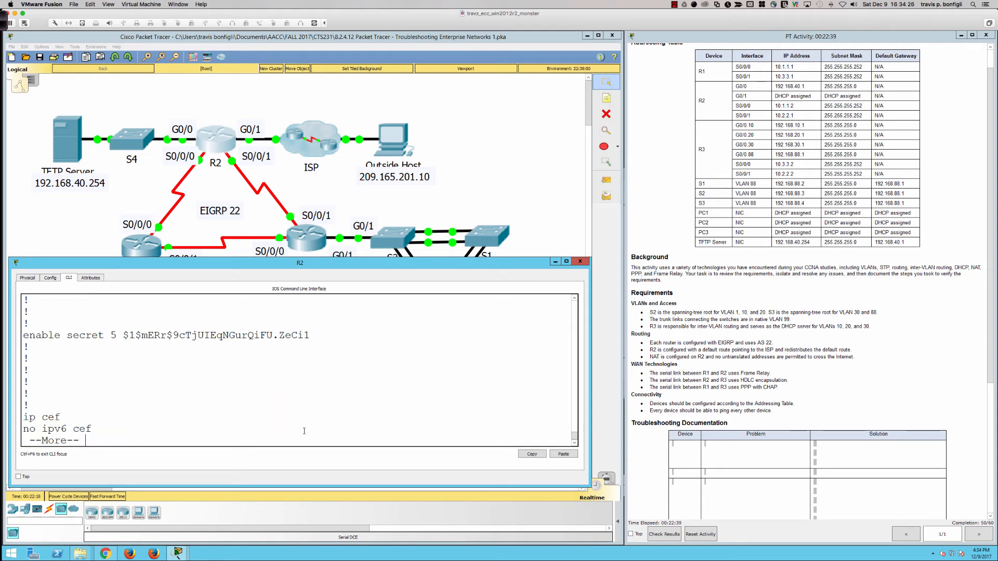
{"action": "key", "text": "space"}
{"action": "key", "text": "space"}
{"action": "key", "text": "space"}
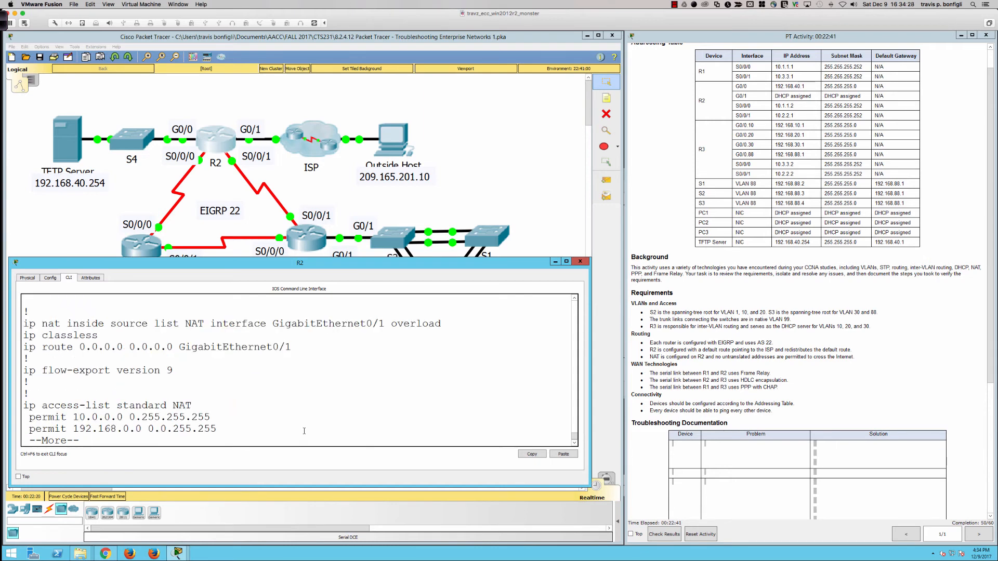
{"action": "key", "text": "Return"}
{"action": "key", "text": "Return"}
{"action": "key", "text": "Return"}
{"action": "key", "text": "Return"}
{"action": "key", "text": "Return"}
{"action": "key", "text": "Return"}
{"action": "key", "text": "Return"}
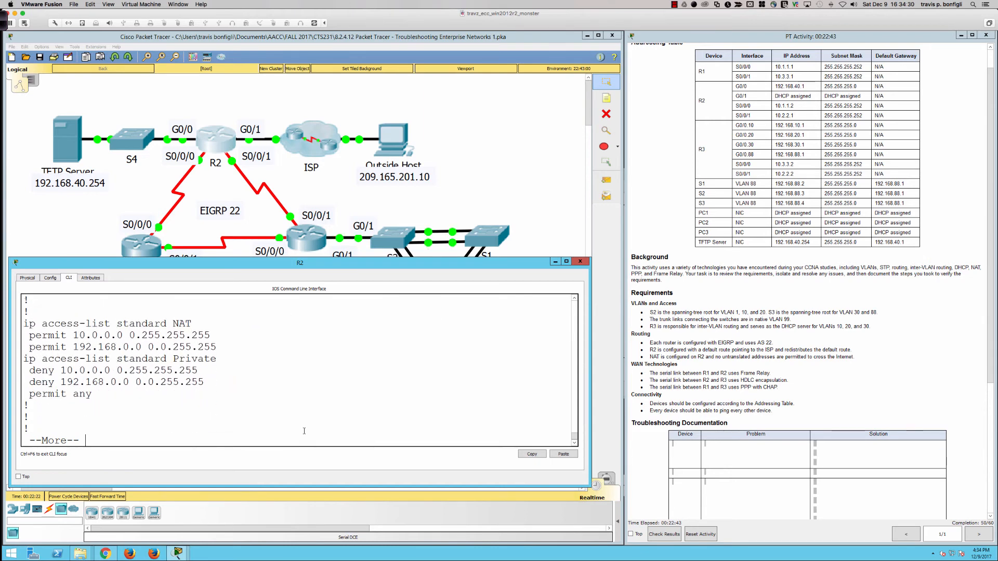
{"action": "key", "text": "space"}
- Examine the network statements under EIGRP 22 in R2's running configuration, including 192.168.40.0
{"action": "scroll", "coordinate": [111, 388], "scroll_direction": "up", "scroll_amount": 12}
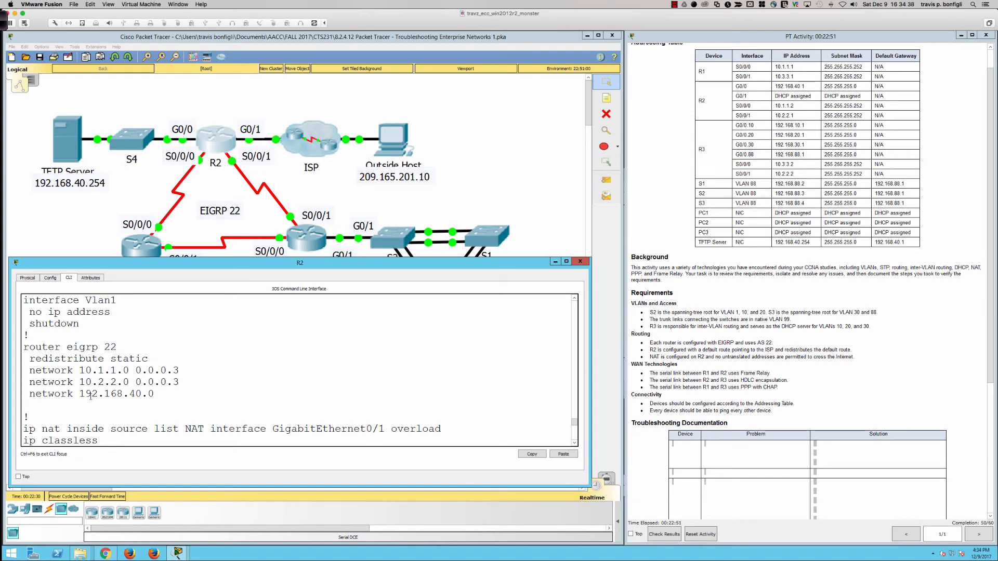
{"action": "left_click_drag", "start_coordinate": [81, 394], "coordinate": [156, 394]}
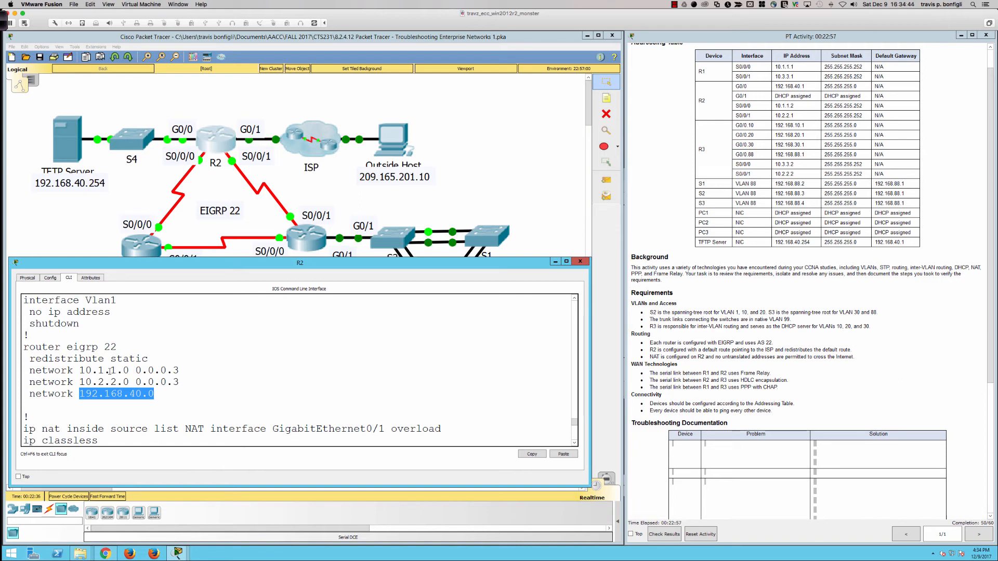
{"action": "left_click", "coordinate": [193, 392]}
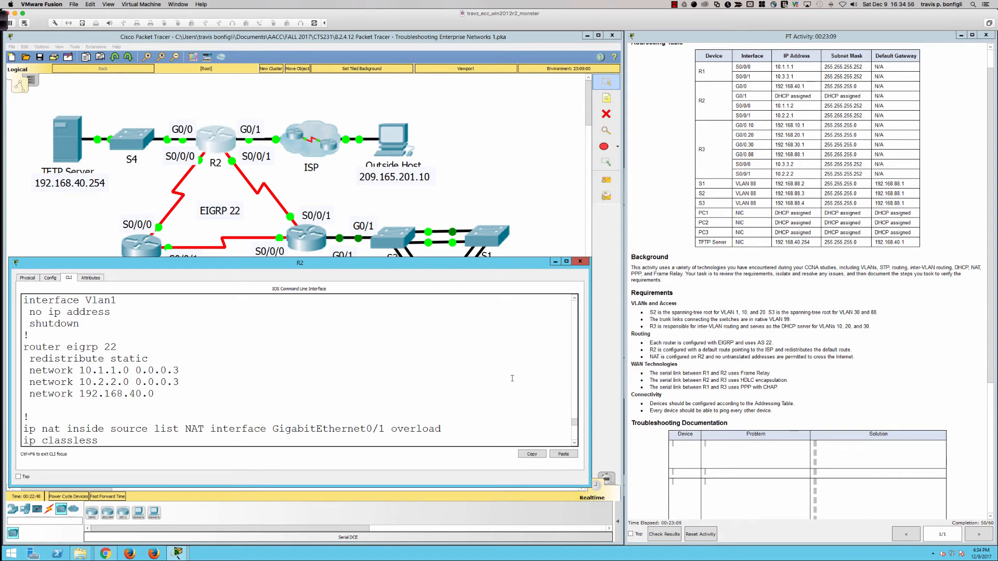
- Display the IP interface brief summary on R2 with do sh ip int bri
{"action": "type", "text": "do sh ip int bri"}
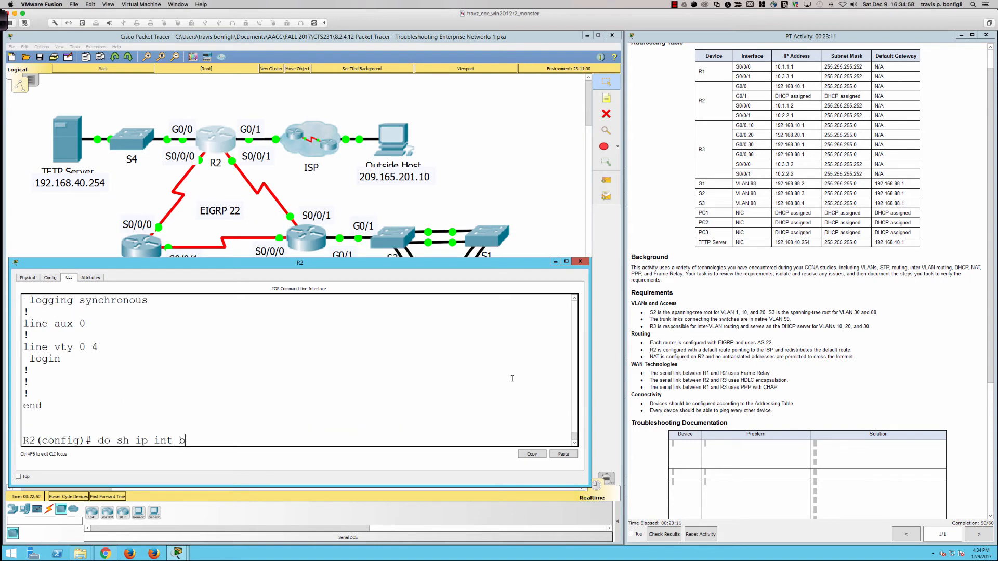
{"action": "key", "text": "Return"}
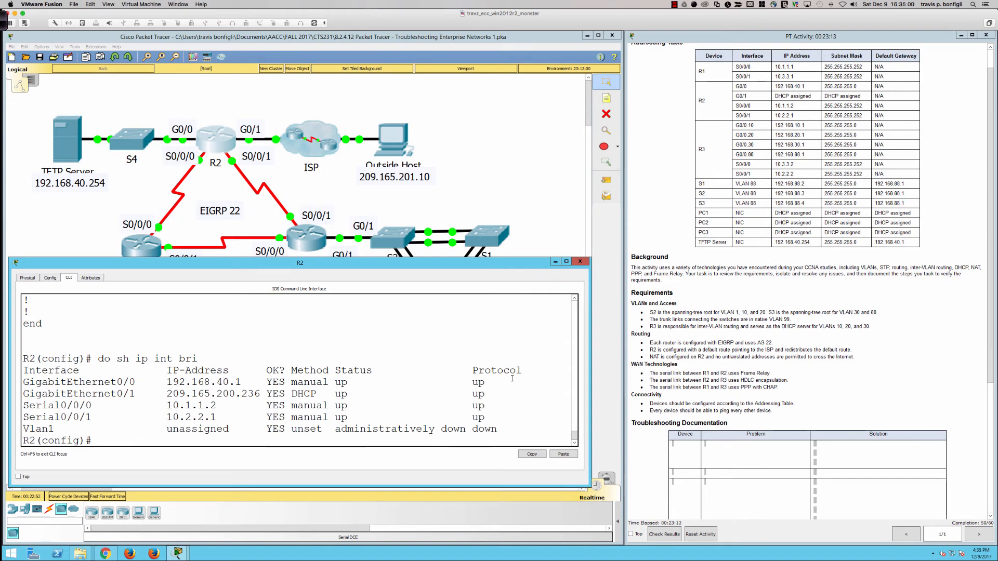
- Open R3's command line and display its IP interface brief summary
{"action": "left_click", "coordinate": [295, 241]}
{"action": "key", "text": "Return"}
{"action": "type", "text": "o sh ip"}
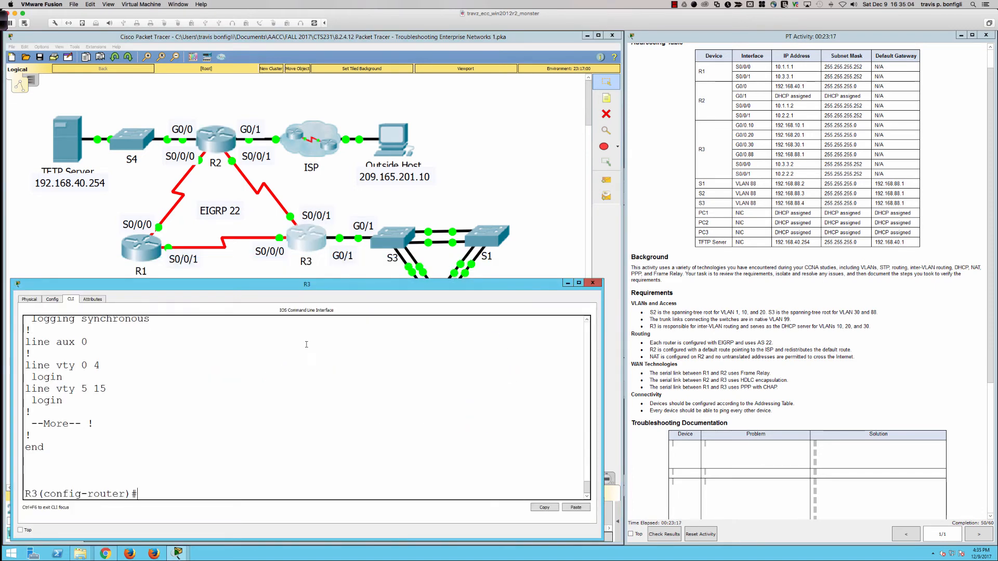
{"action": "key", "text": "BackSpace"}
{"action": "key", "text": "BackSpace"}
{"action": "key", "text": "BackSpace"}
{"action": "key", "text": "BackSpace"}
{"action": "key", "text": "BackSpace"}
{"action": "key", "text": "BackSpace"}
{"action": "key", "text": "BackSpace"}
{"action": "type", "text": "do sh ip int bri"}
{"action": "key", "text": "Return"}
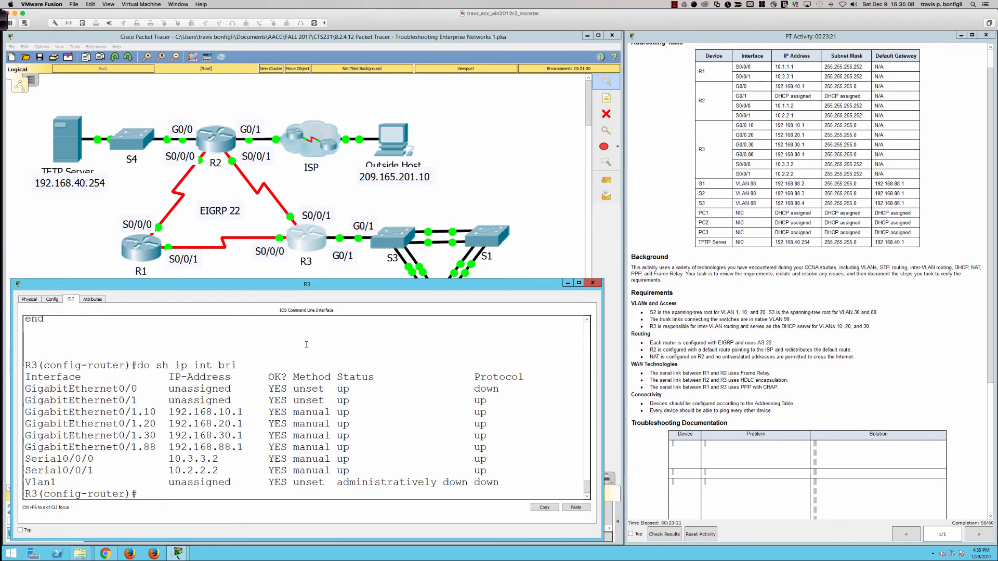
- Open R1's command line and display its IP interface brief summary
{"action": "left_click", "coordinate": [140, 257]}
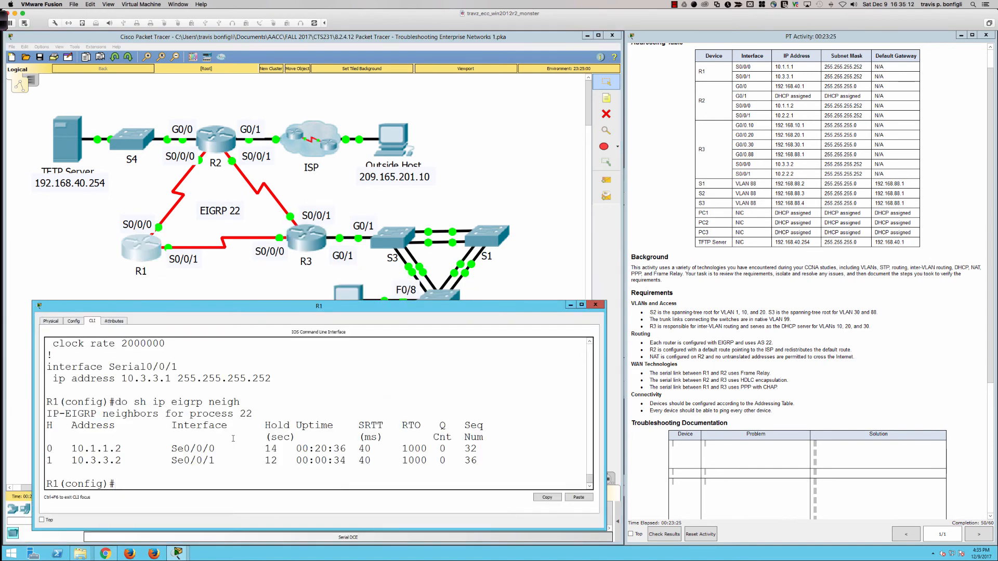
{"action": "type", "text": "do ship"}
{"action": "key", "text": "BackSpace"}
{"action": "key", "text": "BackSpace"}
{"action": "key", "text": "BackSpace"}
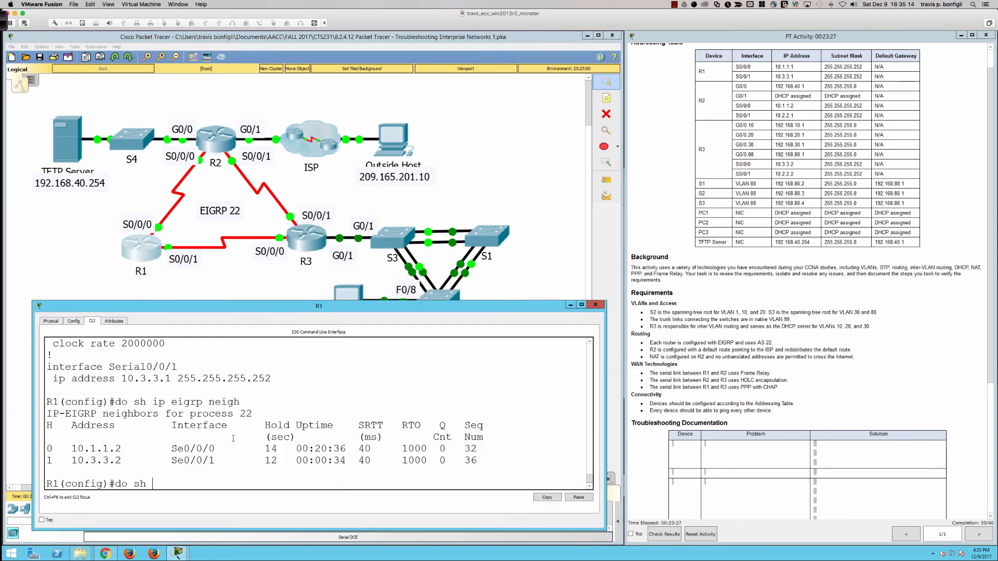
{"action": "type", "text": "ip int bri"}
{"action": "key", "text": "Return"}
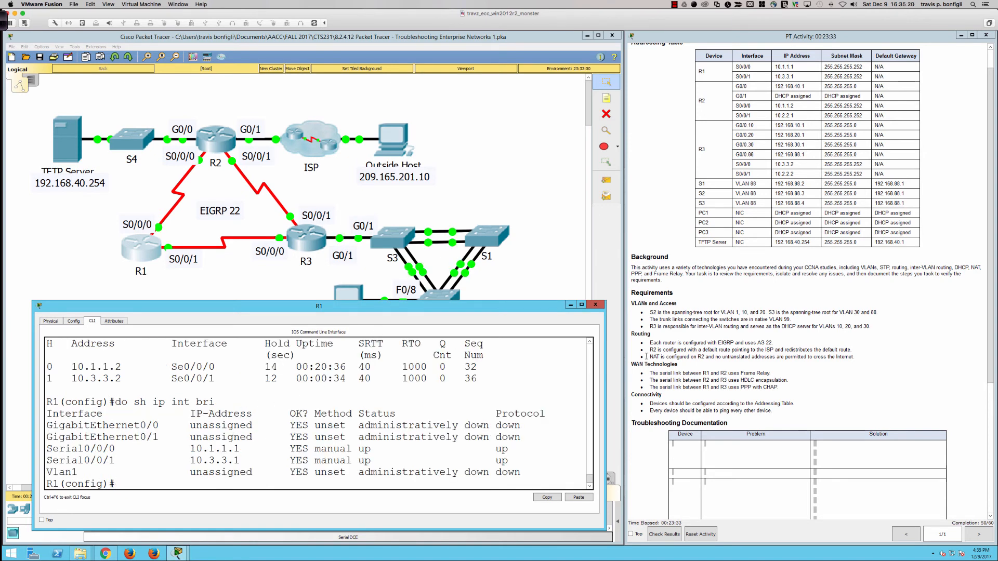
- Review the routing requirement about NAT on R2 and untranslated addresses in the activity instructions
{"action": "left_click_drag", "start_coordinate": [648, 357], "coordinate": [728, 357]}
{"action": "left_click_drag", "start_coordinate": [751, 357], "coordinate": [851, 357]}
{"action": "left_click", "coordinate": [731, 357]}
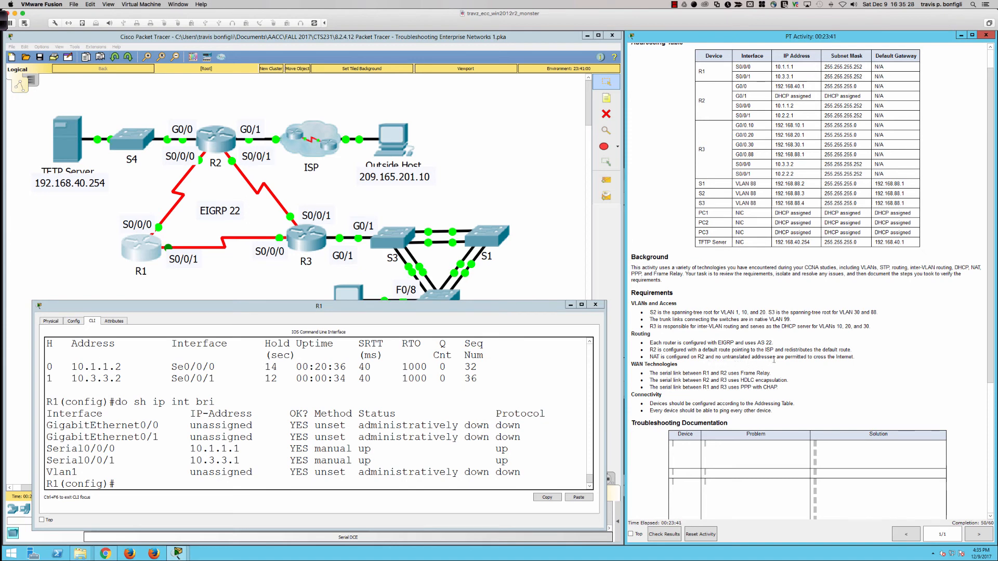
- Display R2's running configuration and page to the interface section to examine the NAT direction on GigabitEthernet 0/1
{"action": "left_click", "coordinate": [213, 139]}
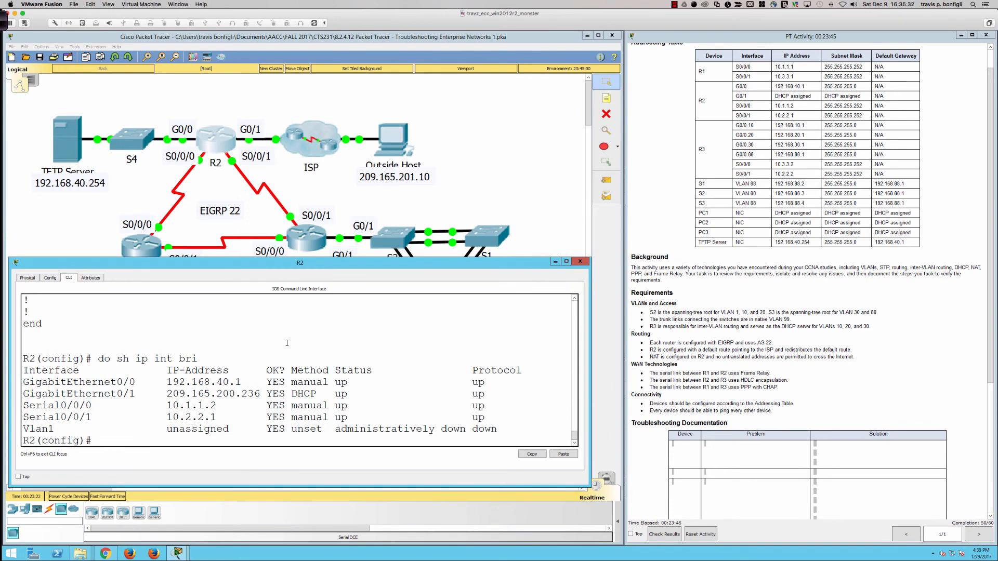
{"action": "left_click_drag", "start_coordinate": [256, 259], "coordinate": [256, 162]}
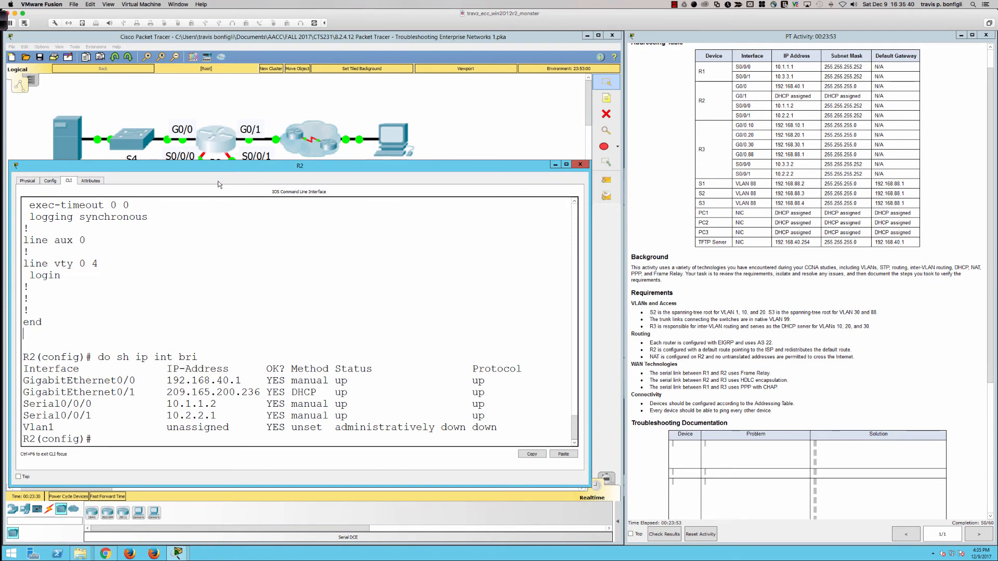
{"action": "mouse_move", "coordinate": [207, 166]}
{"action": "left_mouse_down"}
{"action": "mouse_move", "coordinate": [218, 171]}
{"action": "mouse_move", "coordinate": [205, 170]}
{"action": "left_mouse_up"}
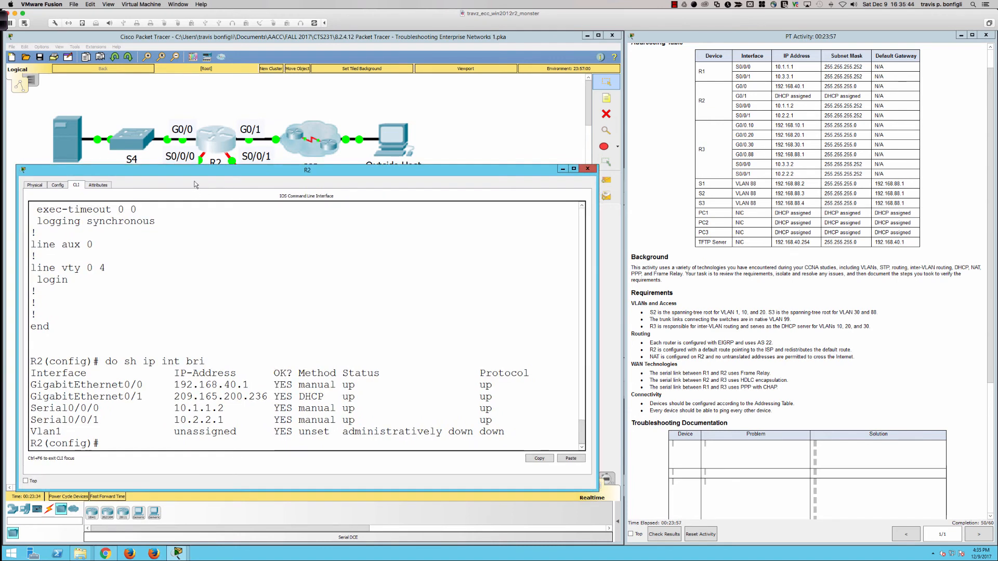
{"action": "type", "text": "do sh run"}
{"action": "key", "text": "Return"}
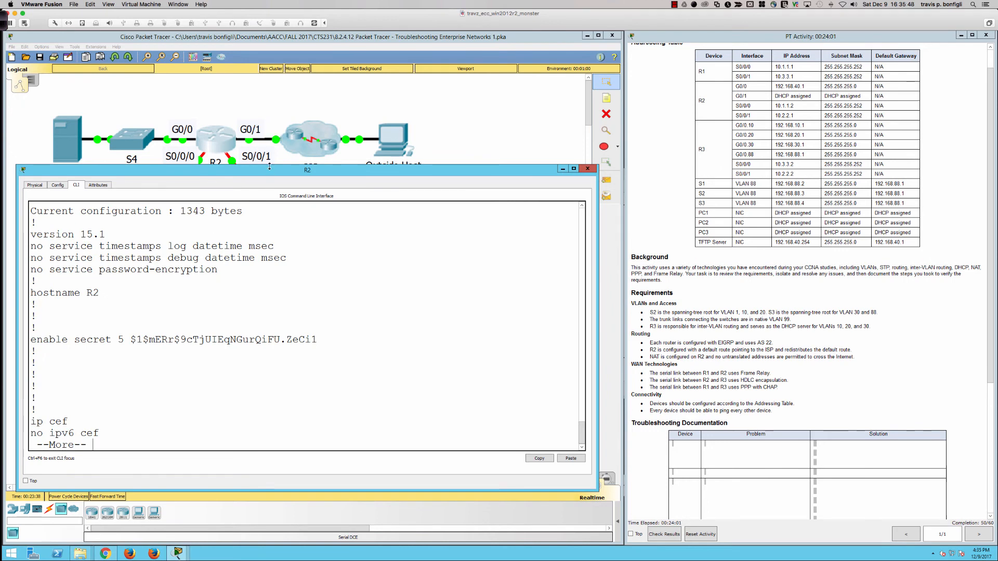
{"action": "left_click_drag", "start_coordinate": [269, 166], "coordinate": [271, 219]}
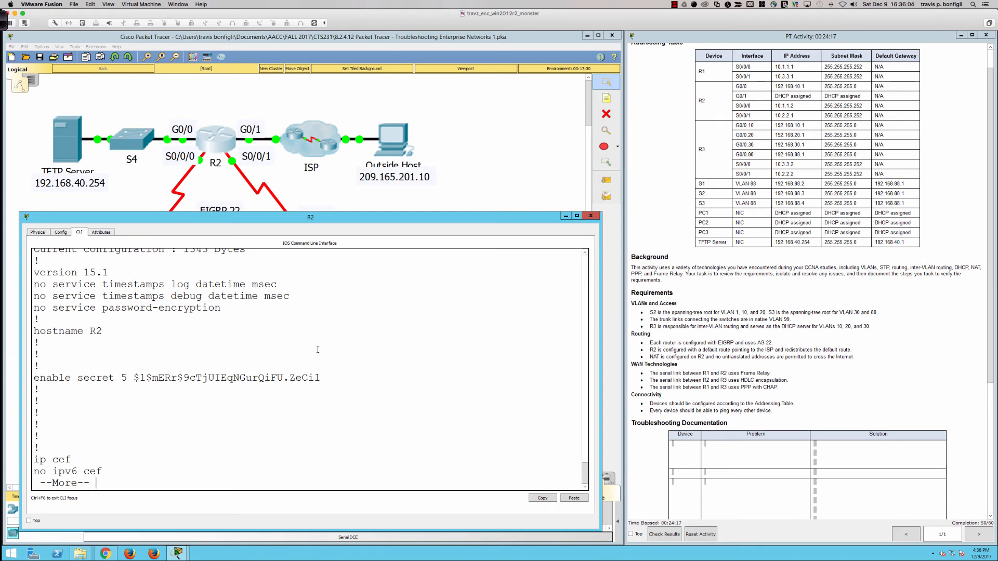
{"action": "key", "text": "space"}
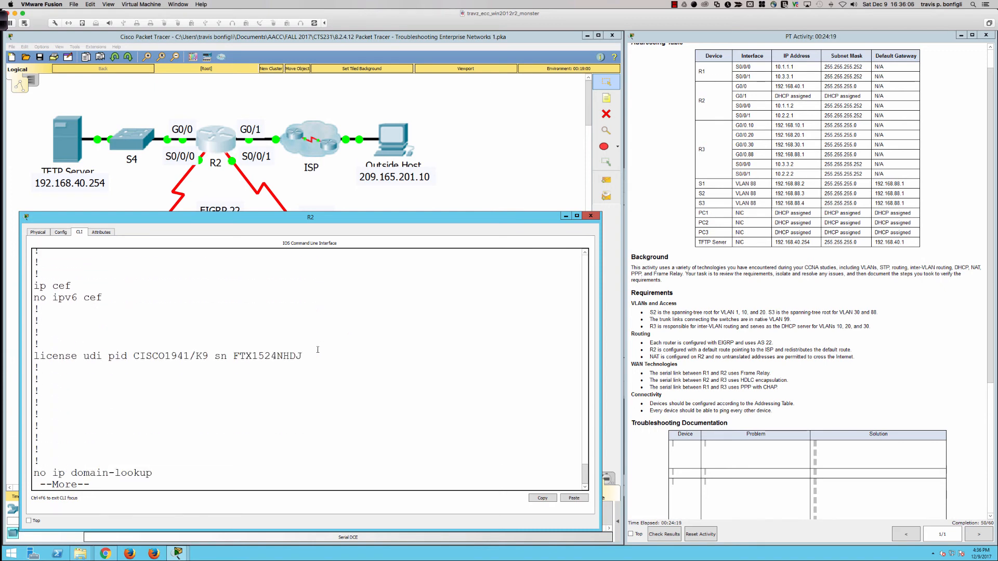
{"action": "key", "text": "space"}
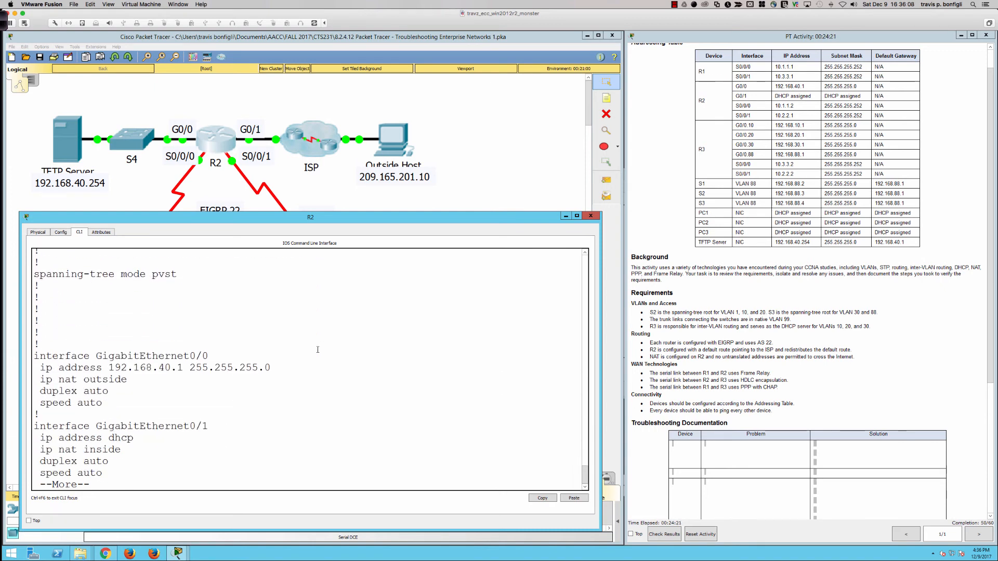
{"action": "key", "text": "Return"}
{"action": "key", "text": "Return"}
{"action": "key", "text": "Return"}
{"action": "key", "text": "Return"}
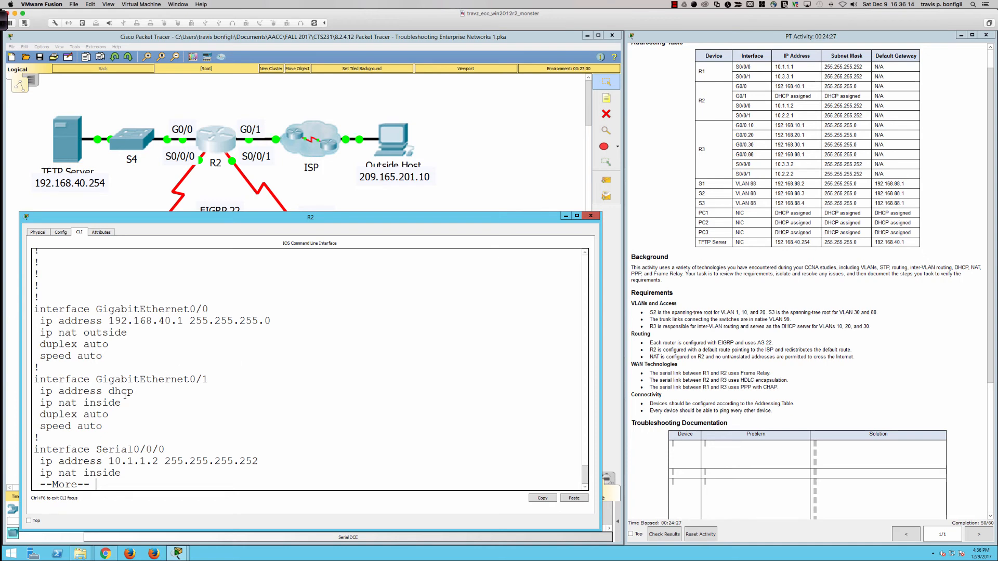
{"action": "left_click_drag", "start_coordinate": [120, 403], "coordinate": [64, 403]}
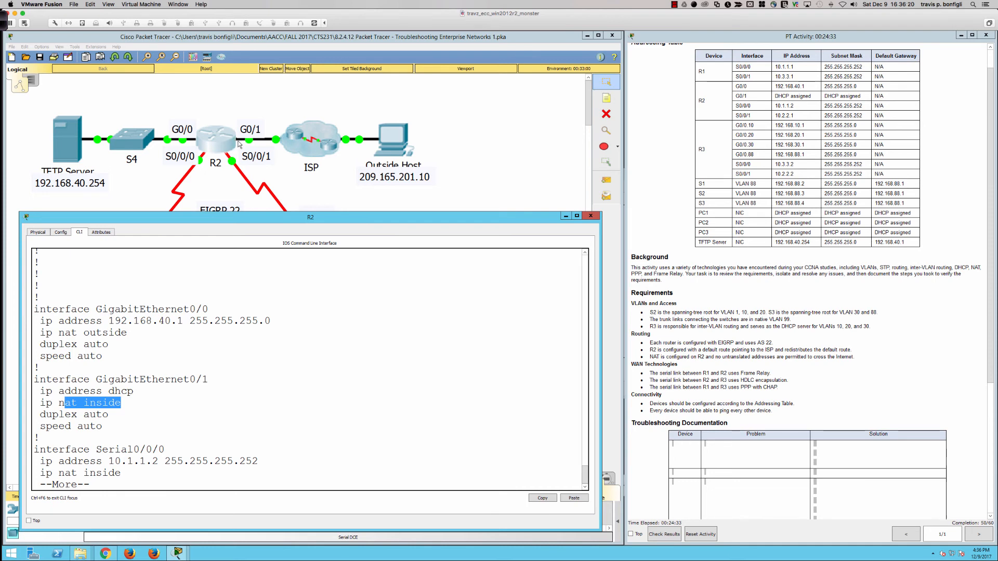
- Quit the configuration listing and remove ip nat inside from R2's GigabitEthernet 0/1 interface
{"action": "left_click", "coordinate": [347, 385]}
{"action": "type", "text": "qc"}
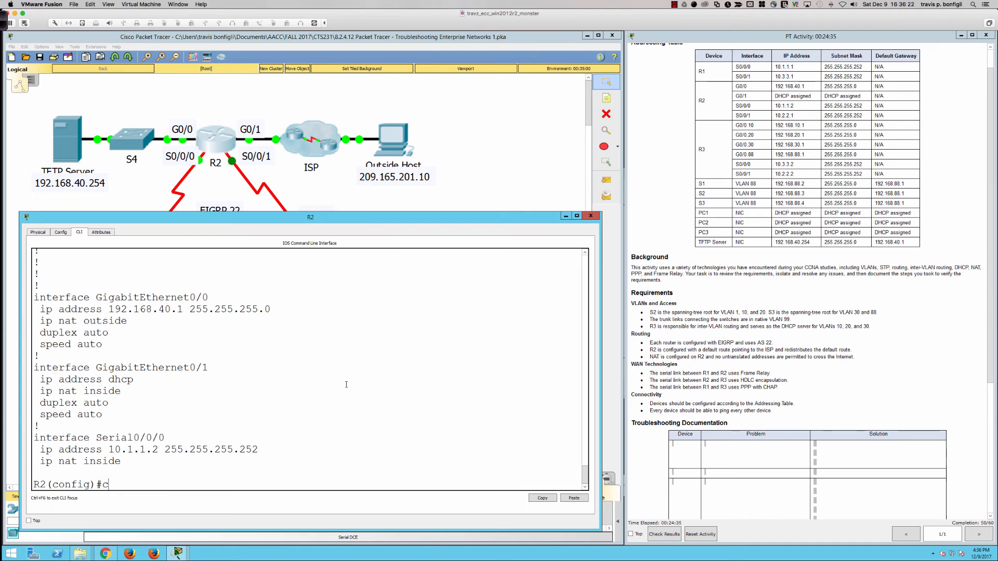
{"action": "type", "text": "onf t"}
{"action": "key", "text": "Return"}
{"action": "type", "text": "int gi0"}
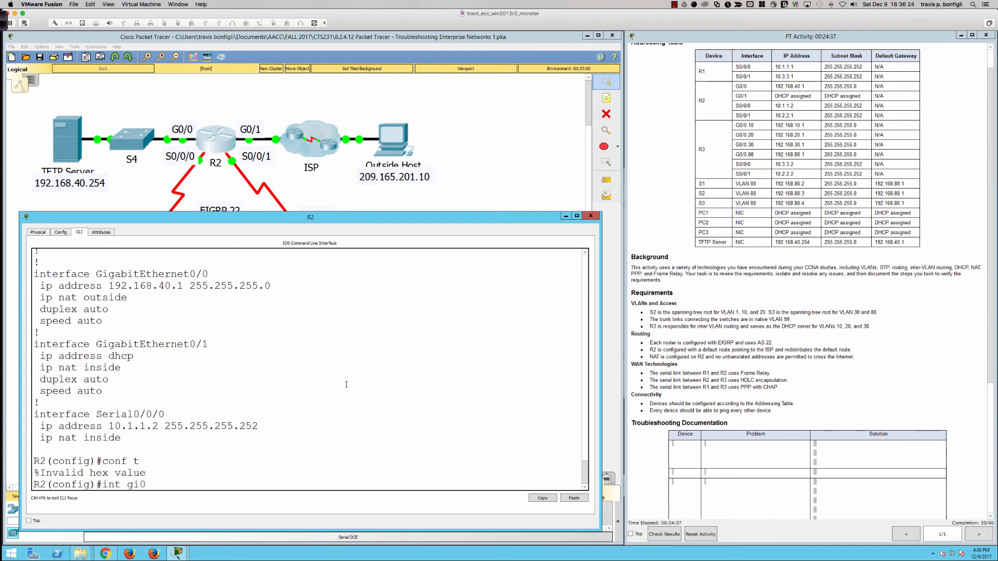
{"action": "type", "text": "/1"}
{"action": "key", "text": "Return"}
{"action": "type", "text": "no ip"}
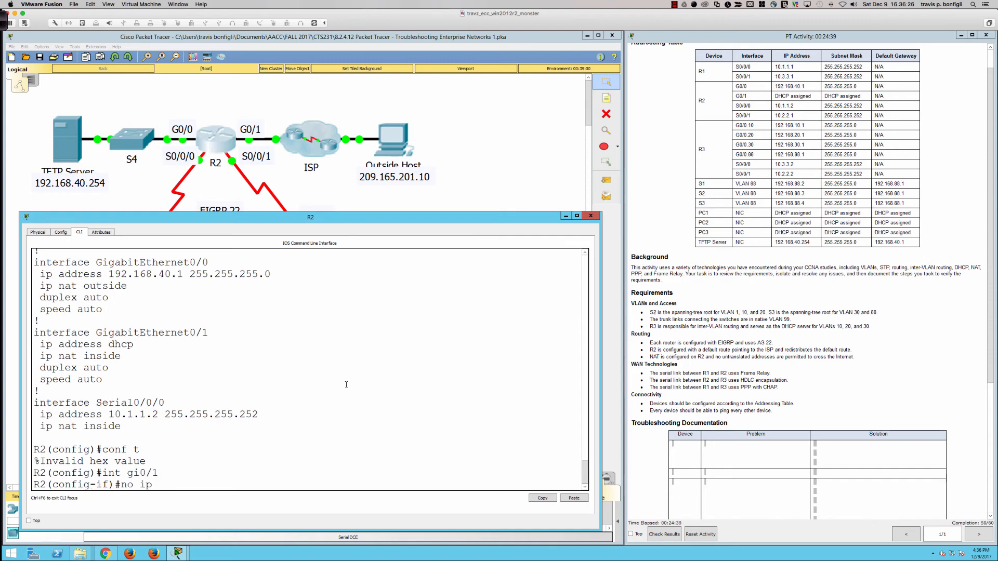
{"action": "type", "text": " nat inside"}
{"action": "key", "text": "Return"}
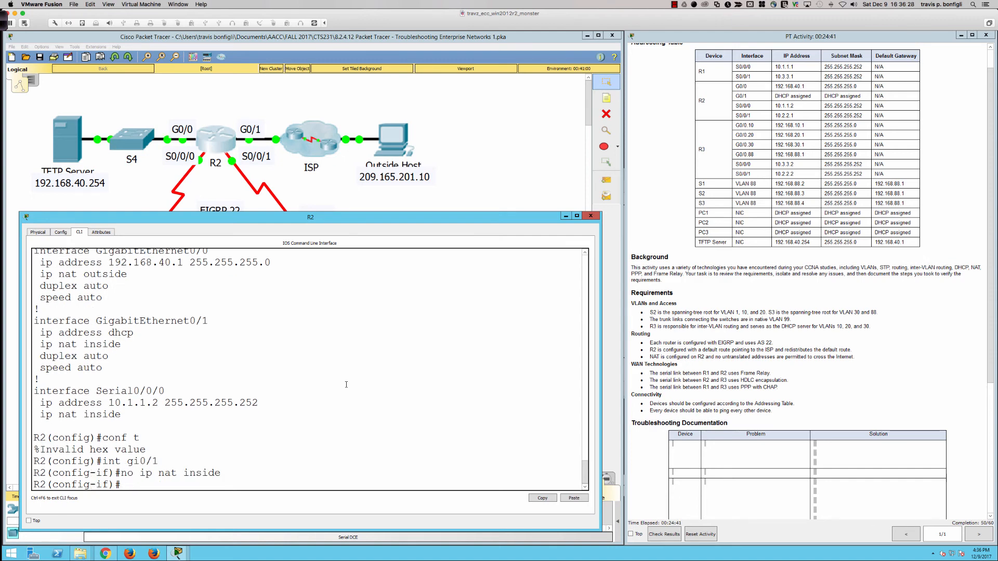
- Set R2's GigabitEthernet 0/1 interface as ip nat outside
{"action": "type", "text": "ip nat outside"}
{"action": "key", "text": "Return"}
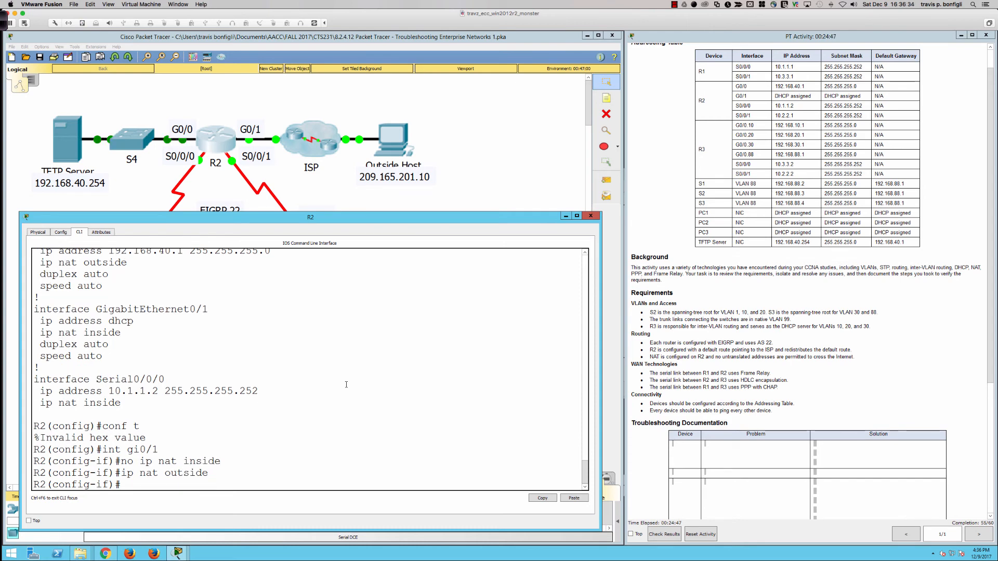
- Display R2's running configuration again and check the NAT direction on each GigabitEthernet and serial interface
{"action": "type", "text": "do sh run"}
{"action": "key", "text": "Return"}
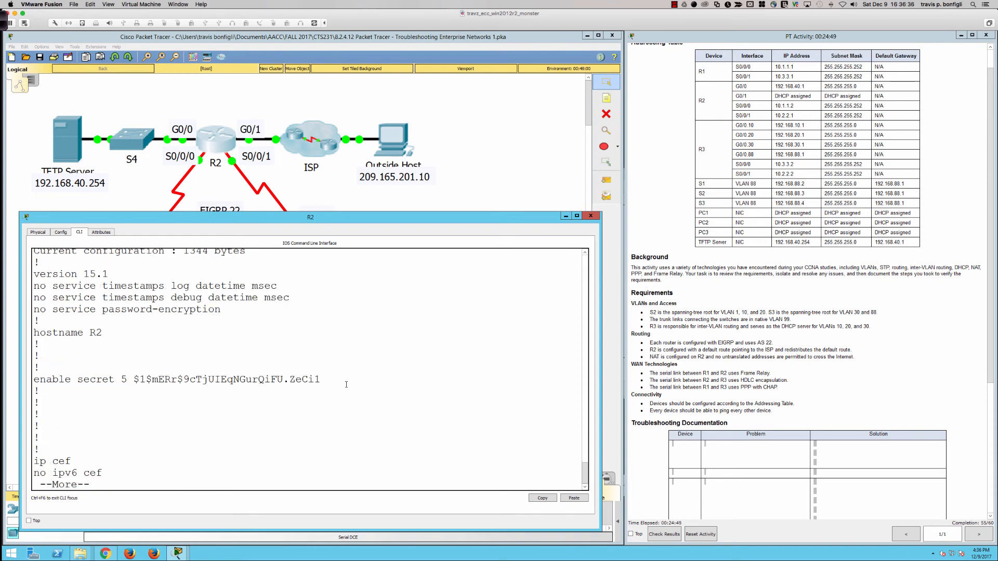
{"action": "key", "text": "space"}
{"action": "key", "text": "space"}
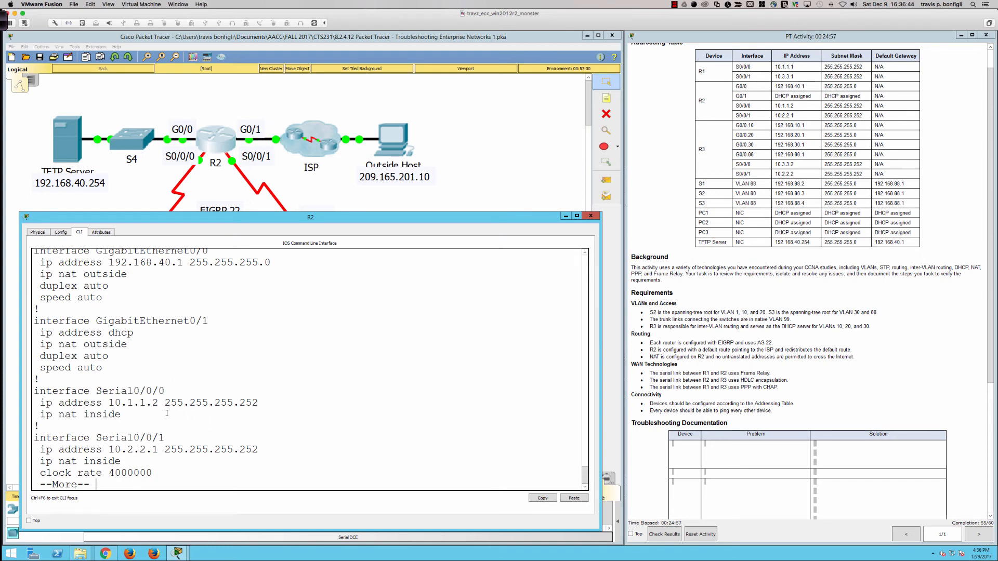
{"action": "key", "text": "Return"}
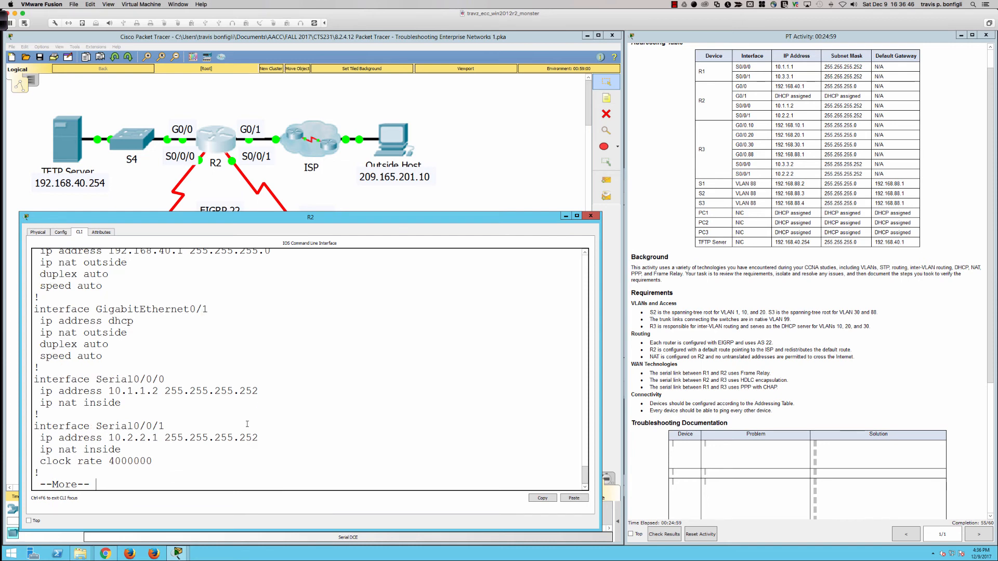
{"action": "scroll", "coordinate": [247, 425], "scroll_direction": "up", "scroll_amount": 4}
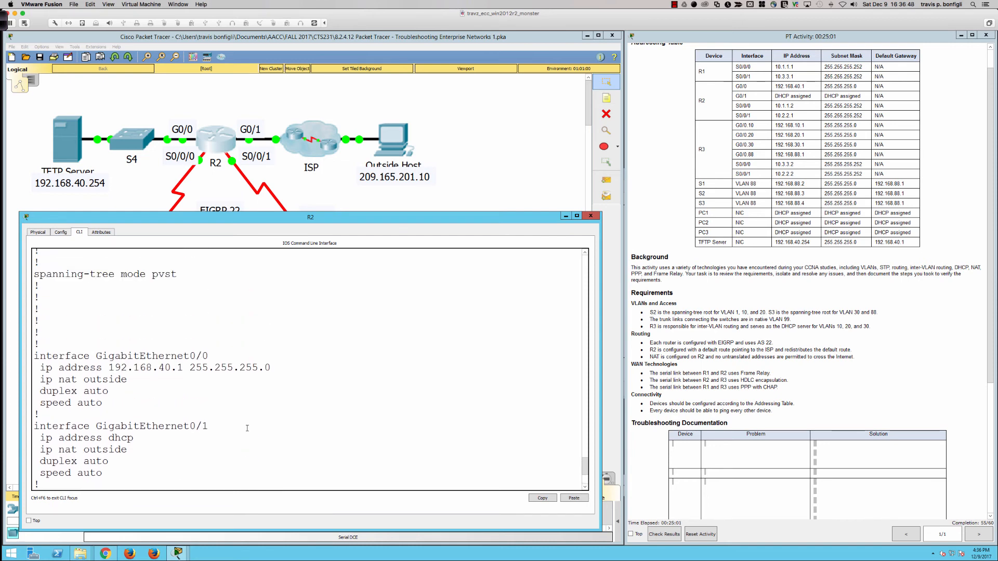
{"action": "scroll", "coordinate": [247, 428], "scroll_direction": "down", "scroll_amount": 1}
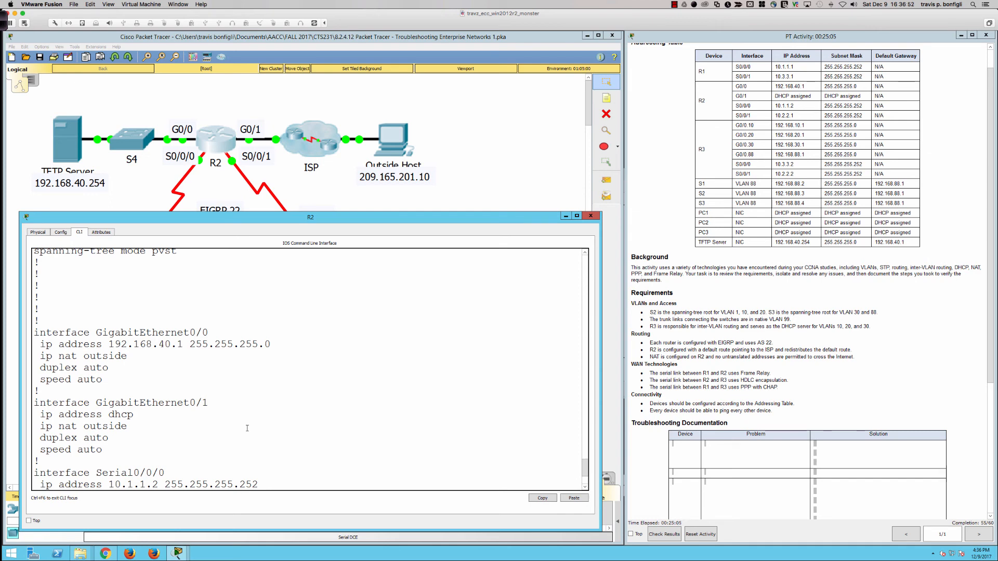
{"action": "scroll", "coordinate": [247, 428], "scroll_direction": "down", "scroll_amount": 1}
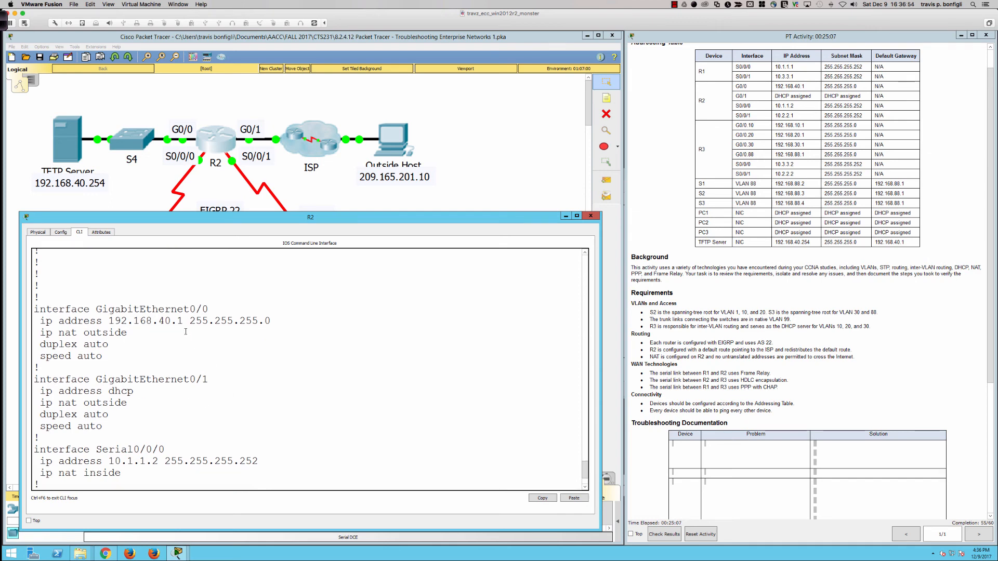
{"action": "double_click", "coordinate": [109, 332]}
{"action": "left_click", "coordinate": [49, 333]}
- Replace ip nat outside with ip nat inside on R2's GigabitEthernet 0/0 interface
{"action": "scroll", "coordinate": [350, 431], "scroll_direction": "down", "scroll_amount": 3}
{"action": "type", "text": "int gi0/0"}
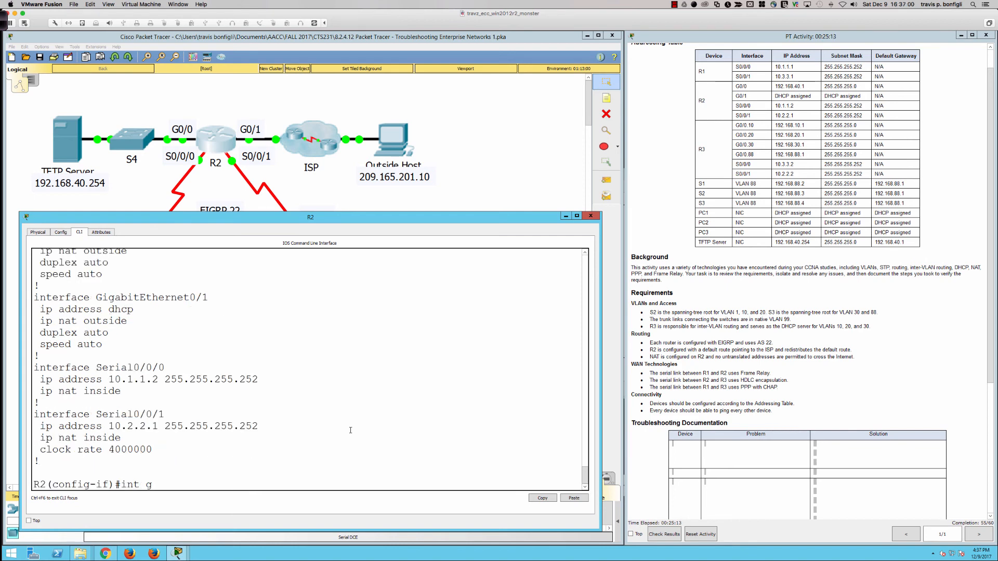
{"action": "key", "text": "Return"}
{"action": "type", "text": "ip"}
{"action": "key", "text": "BackSpace"}
{"action": "key", "text": "BackSpace"}
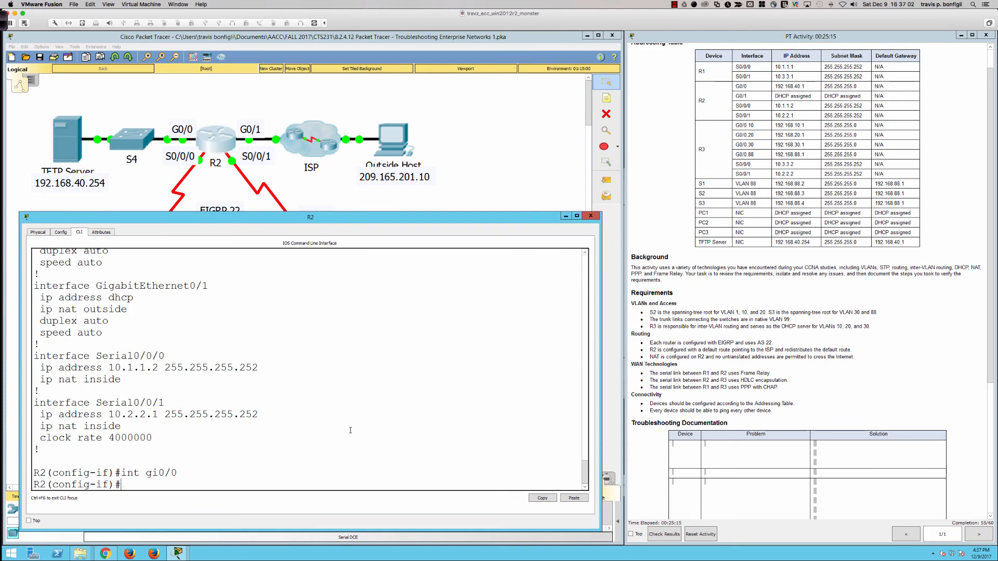
{"action": "type", "text": "no ip nat outside"}
{"action": "key", "text": "Return"}
{"action": "type", "text": "ip nat inside"}
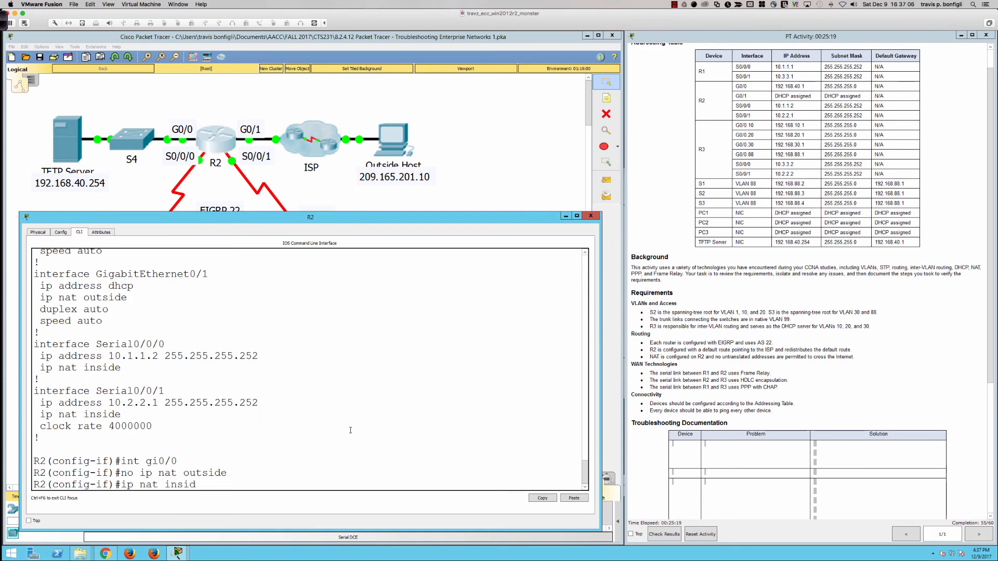
{"action": "key", "text": "Return"}
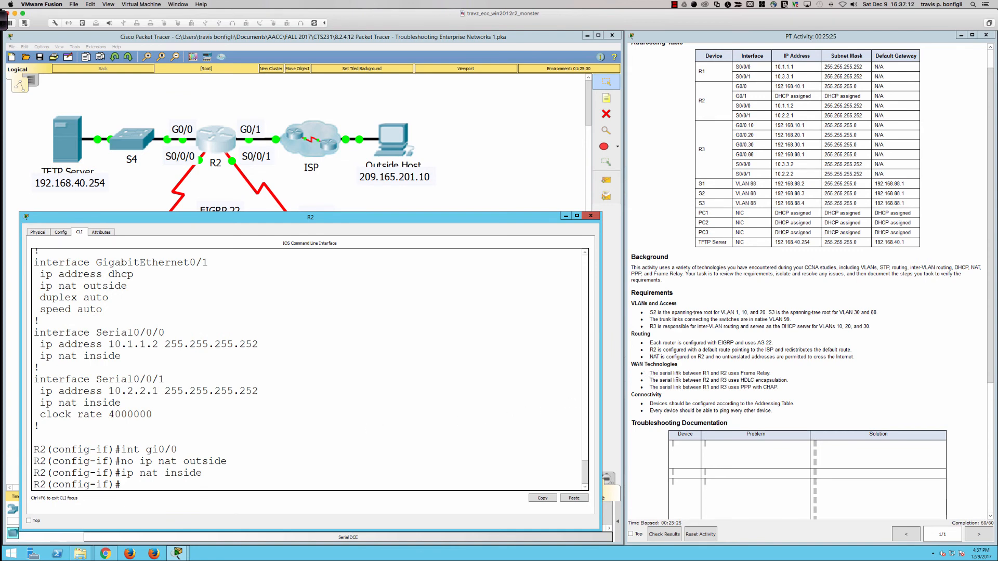
- Review the WAN requirement for Frame Relay on the serial link between R1 and R2
{"action": "left_click_drag", "start_coordinate": [770, 373], "coordinate": [649, 374]}
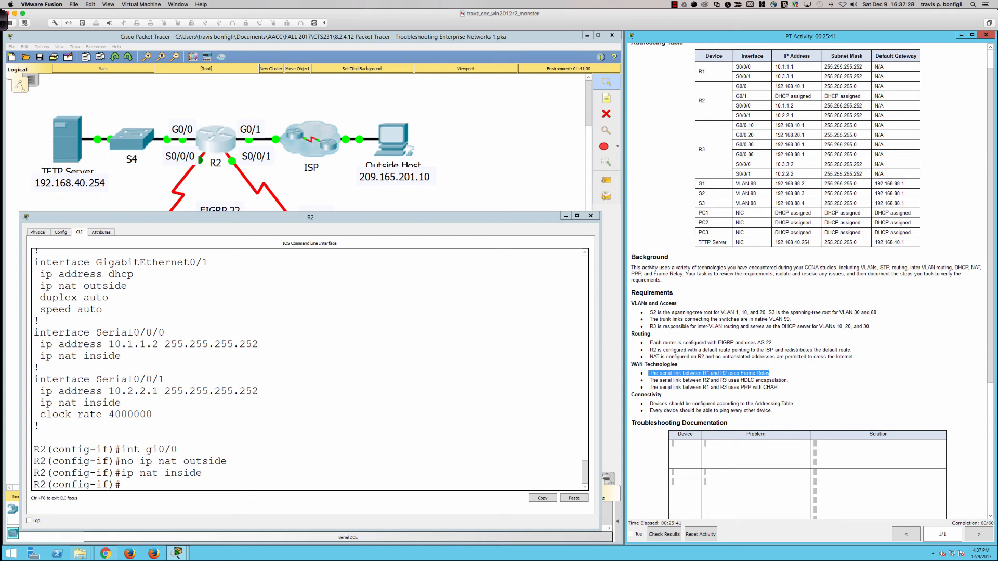
{"action": "left_click", "coordinate": [645, 374]}
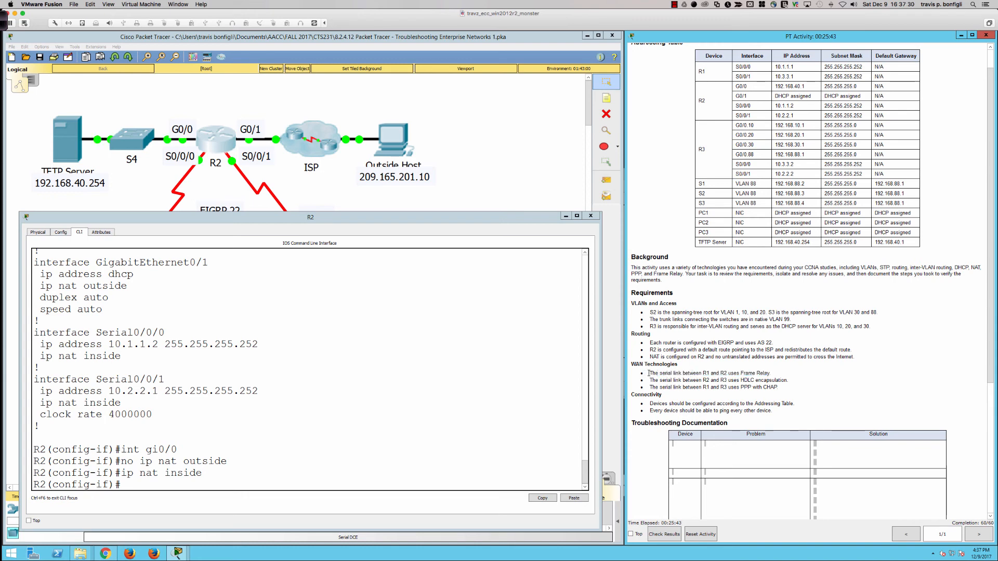
{"action": "left_click_drag", "start_coordinate": [647, 374], "coordinate": [774, 374]}
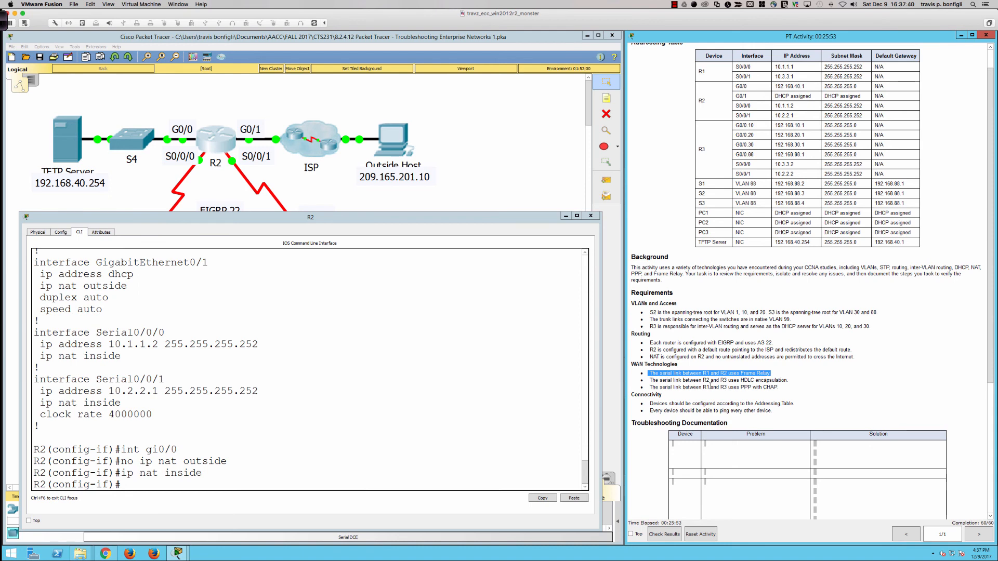
- Check the Serial0/0/0 section of R2's running configuration for Frame Relay encapsulation on the link to R1
{"action": "left_click", "coordinate": [401, 408]}
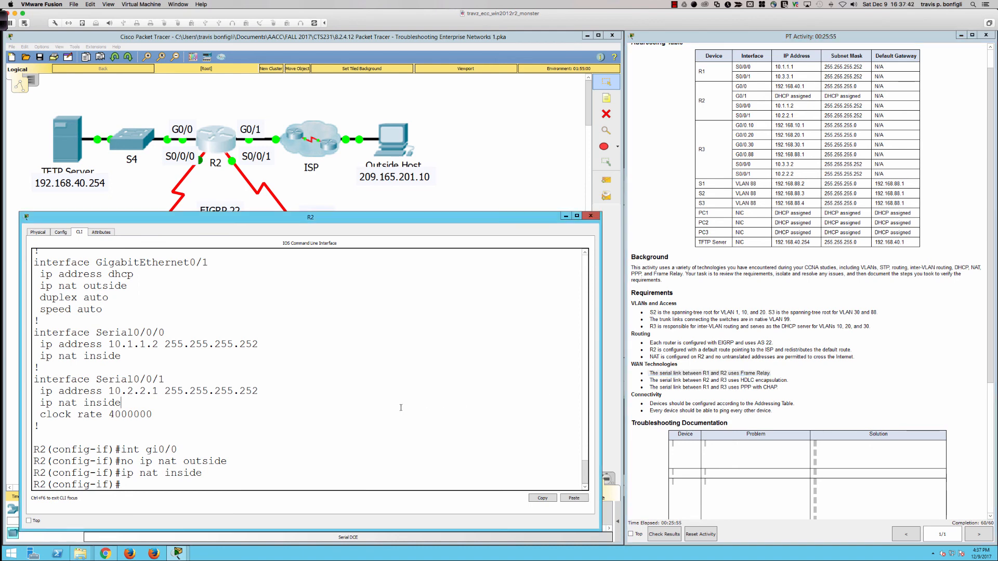
{"action": "key", "text": "Return"}
{"action": "key", "text": "Return"}
{"action": "key", "text": "Return"}
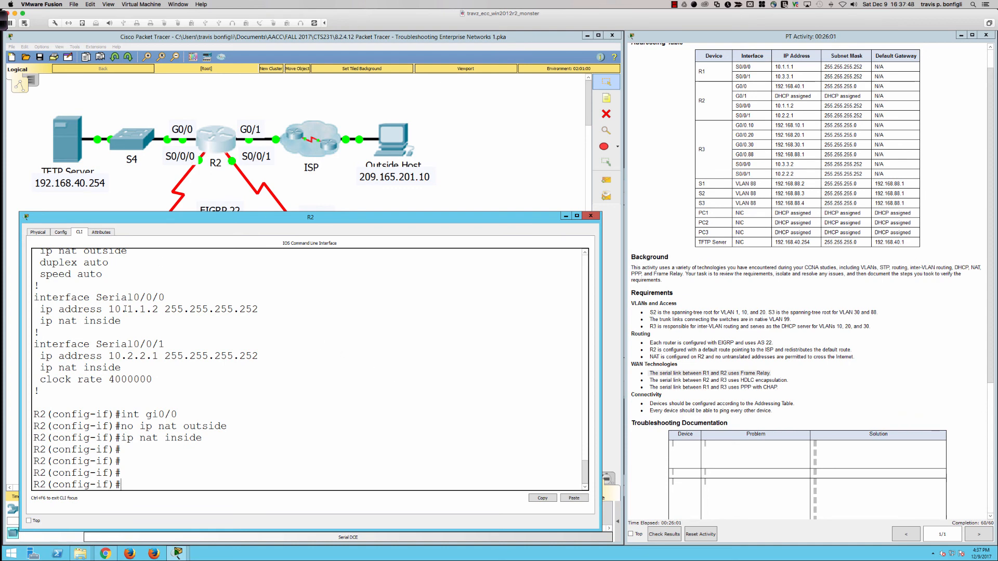
{"action": "left_click_drag", "start_coordinate": [121, 320], "coordinate": [36, 297]}
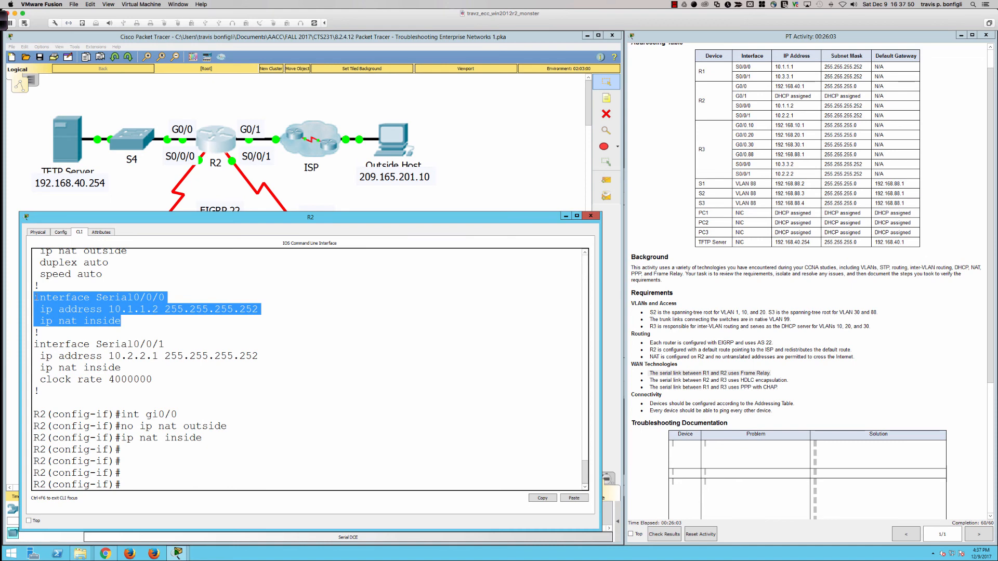
{"action": "left_click", "coordinate": [395, 438]}
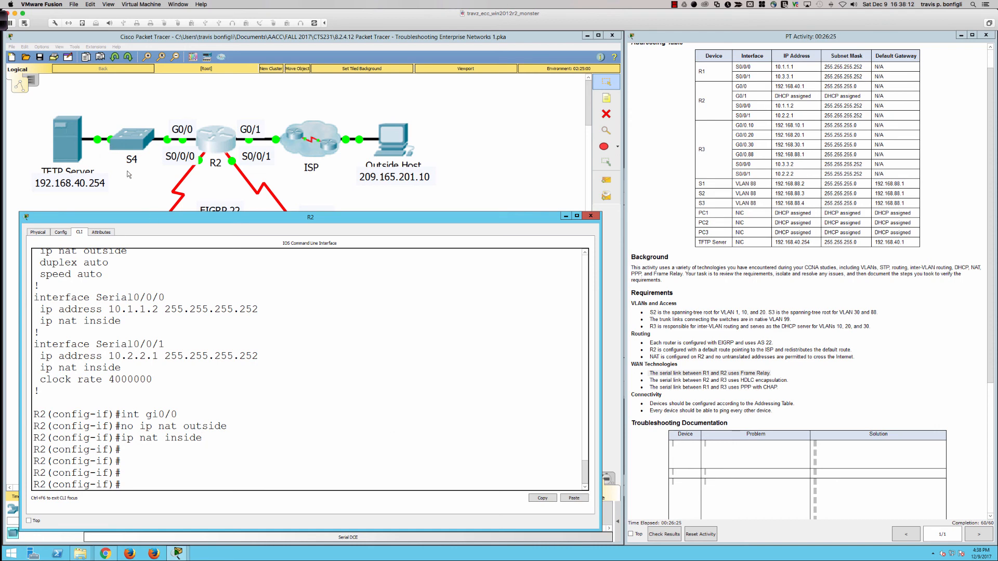
- Display R1's running configuration and examine the encapsulation settings on its Serial0/0/0 and Serial0/0/1 interfaces
{"action": "left_click", "coordinate": [147, 201]}
{"action": "left_click", "coordinate": [142, 248]}
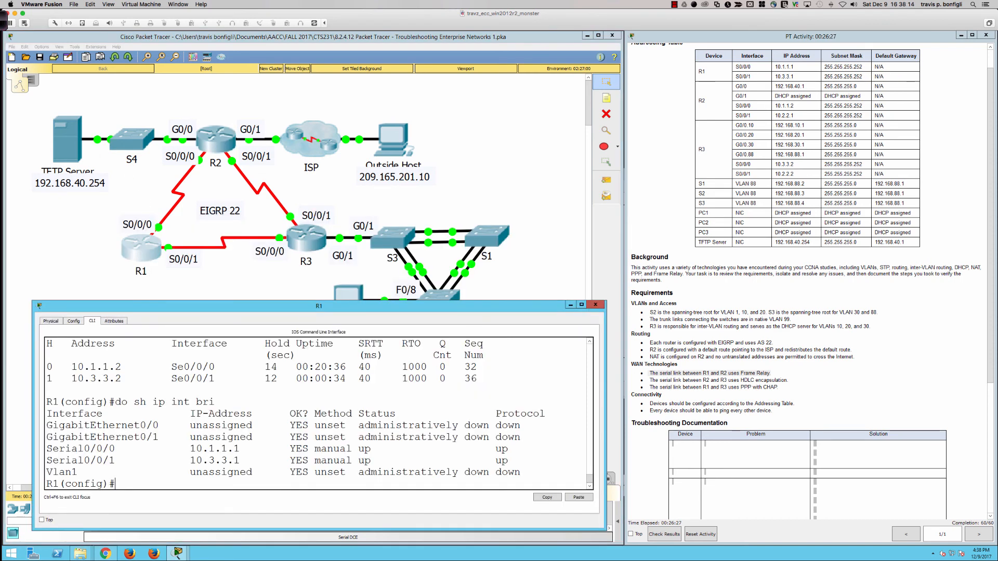
{"action": "type", "text": "do sh run"}
{"action": "key", "text": "Return"}
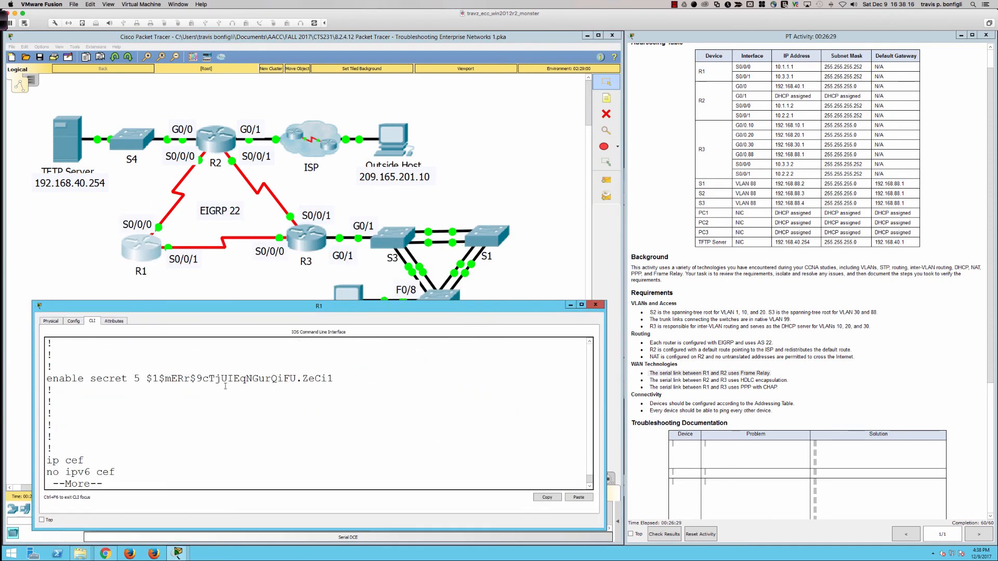
{"action": "key", "text": "space"}
{"action": "key", "text": "space"}
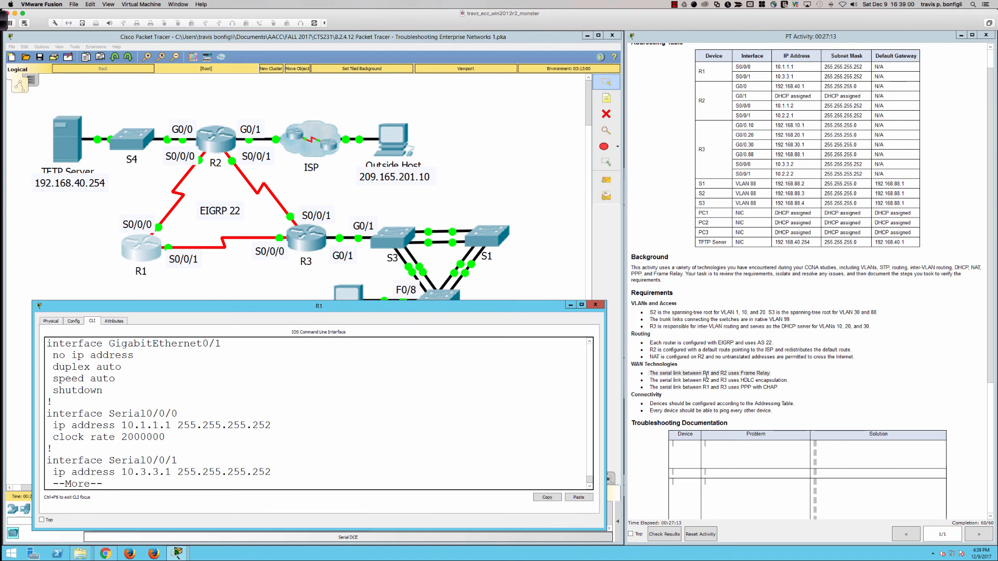
- Ping the outside host at 209.165.201.10 from PC3's command prompt
{"action": "left_click", "coordinate": [515, 298]}
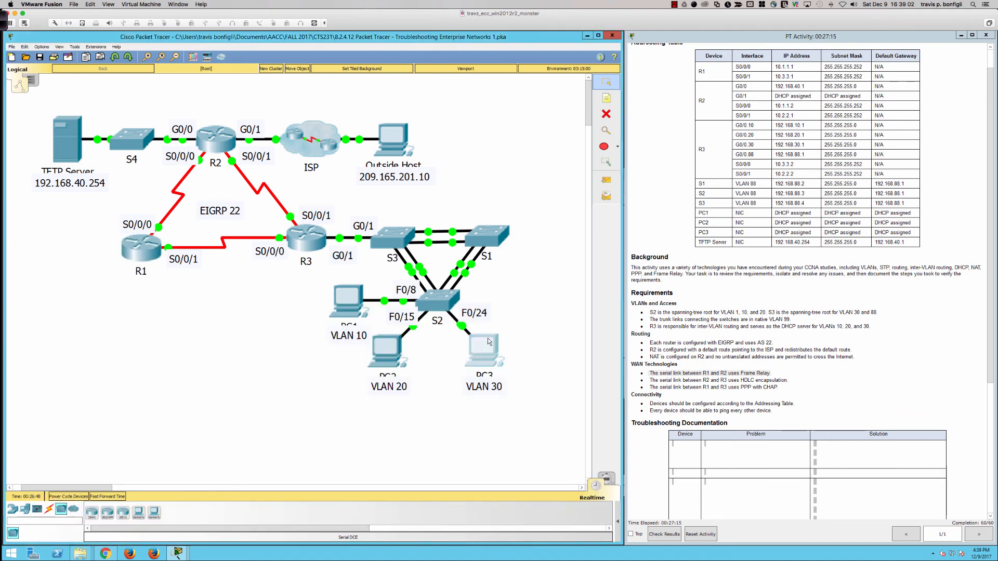
{"action": "left_click", "coordinate": [486, 349]}
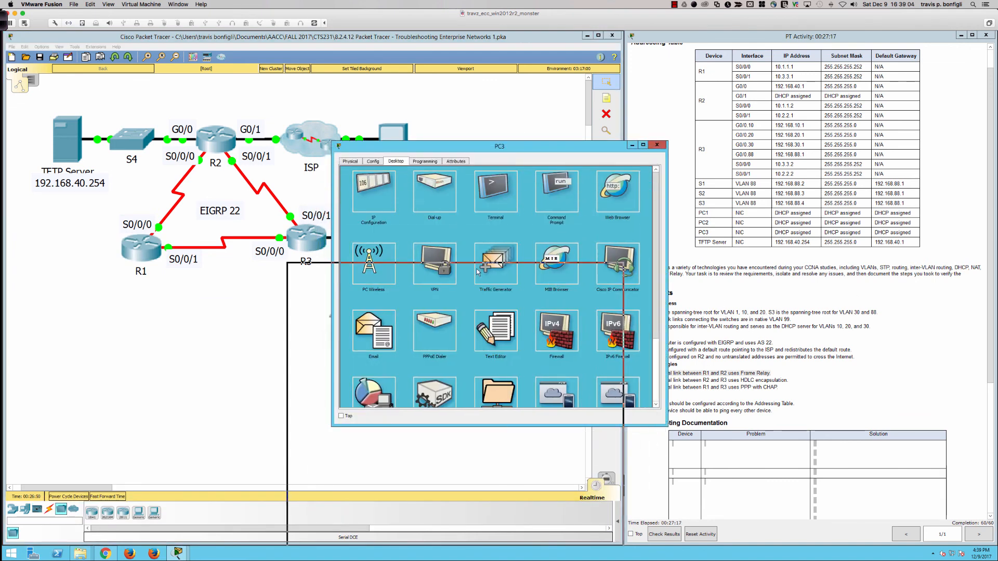
{"action": "left_click", "coordinate": [531, 301]}
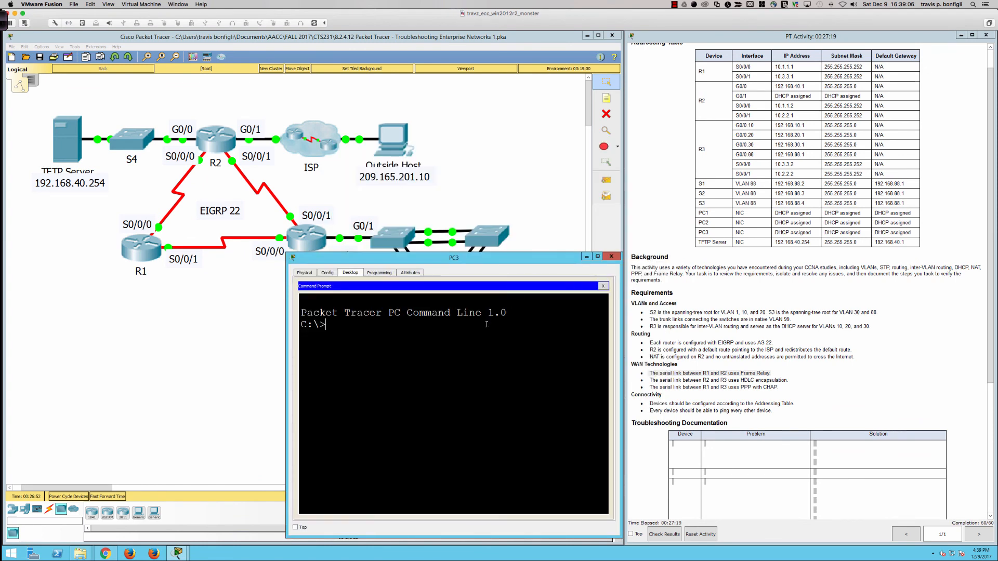
{"action": "type", "text": "ping 209.165."}
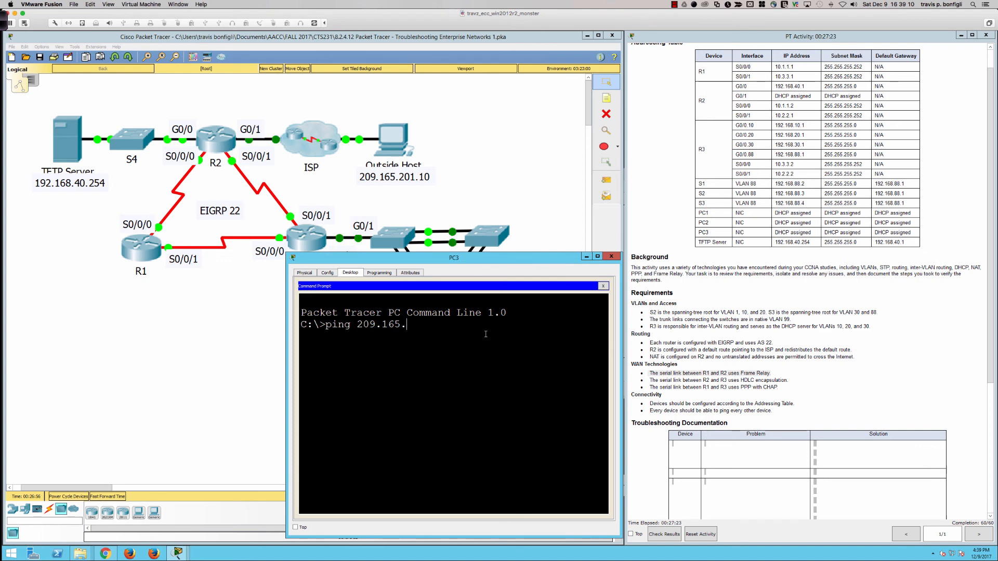
{"action": "type", "text": "201.10"}
{"action": "key", "text": "Return"}
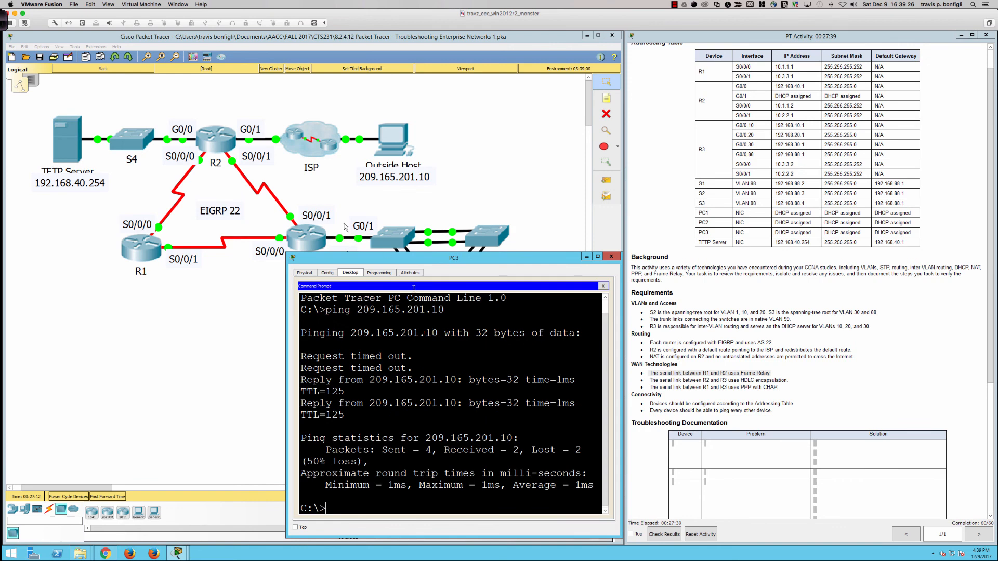
- Display R2's NAT translation table with do sh ip nat trans and examine the ICMP entries
{"action": "left_click", "coordinate": [216, 149]}
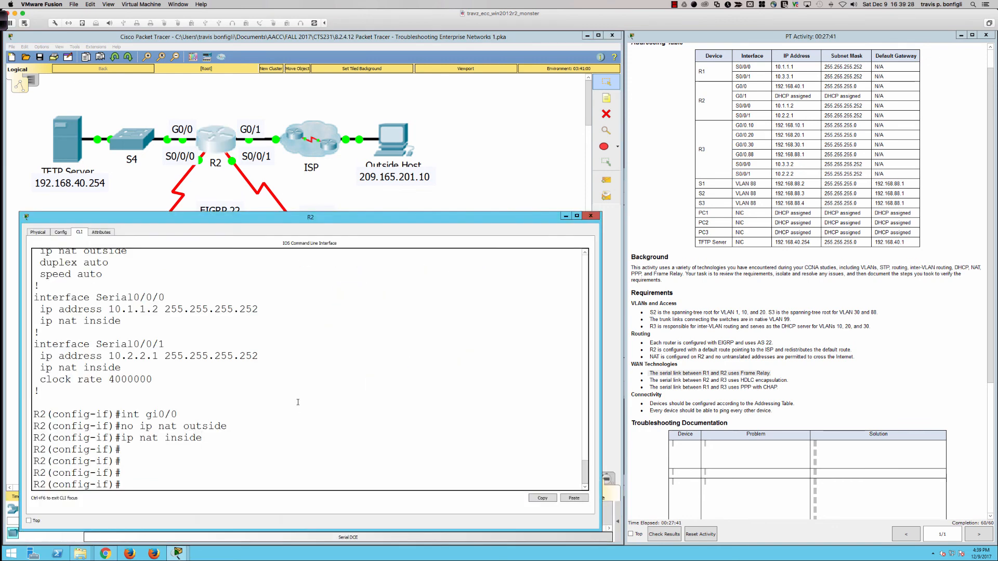
{"action": "type", "text": "do sh ip nat trans"}
{"action": "key", "text": "Return"}
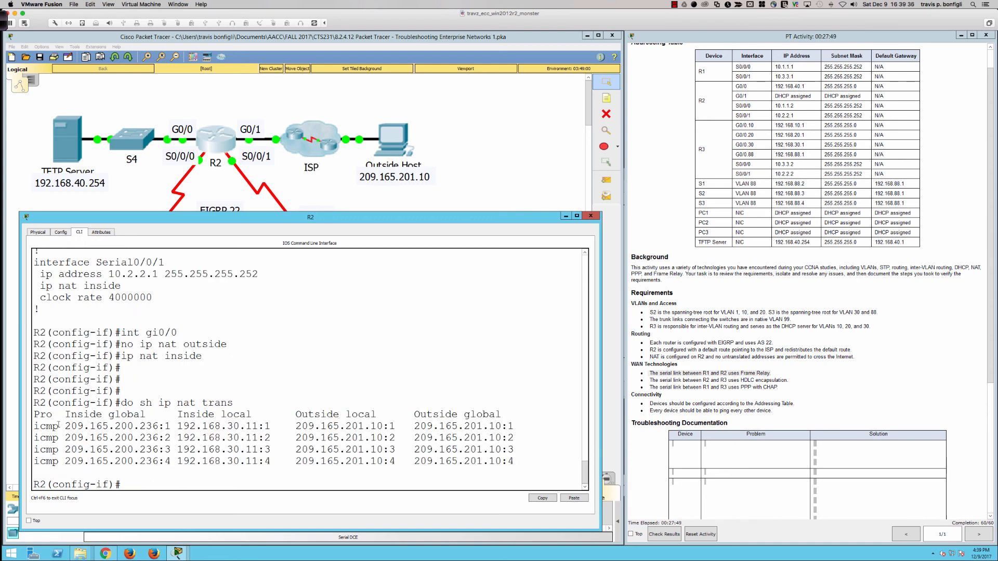
{"action": "left_click_drag", "start_coordinate": [36, 426], "coordinate": [517, 465]}
{"action": "left_click", "coordinate": [525, 470]}
- Switch to Microsoft PowerPoint
{"action": "key", "text": "super+Tab"}
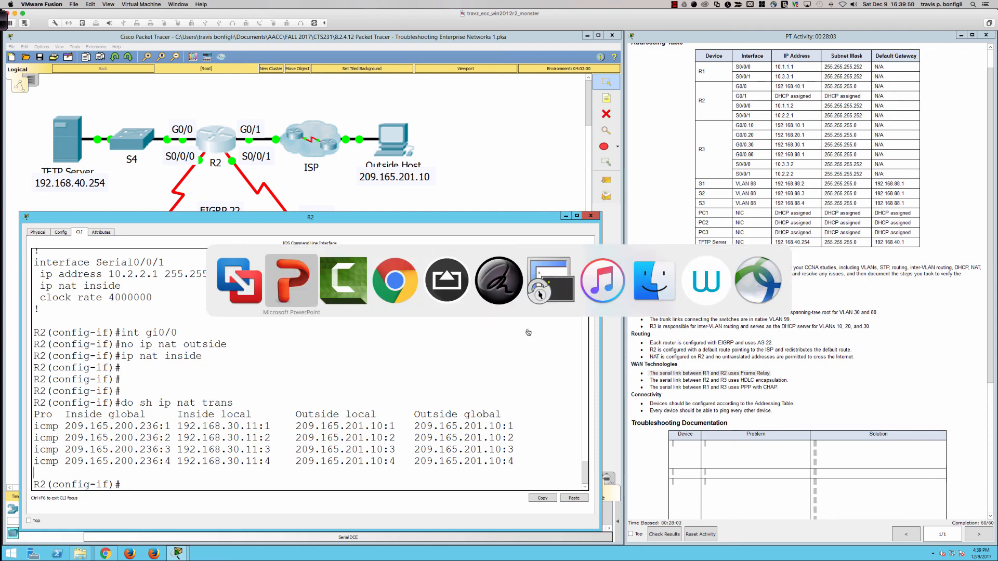